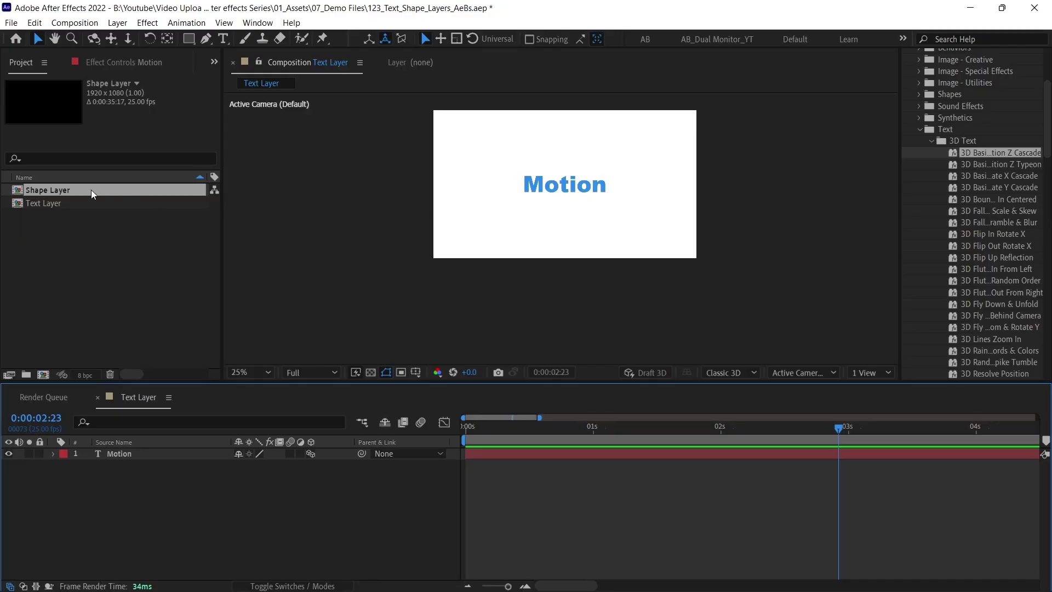
- Open the Shape Layer comp from the Project panel
double_click(91, 190)
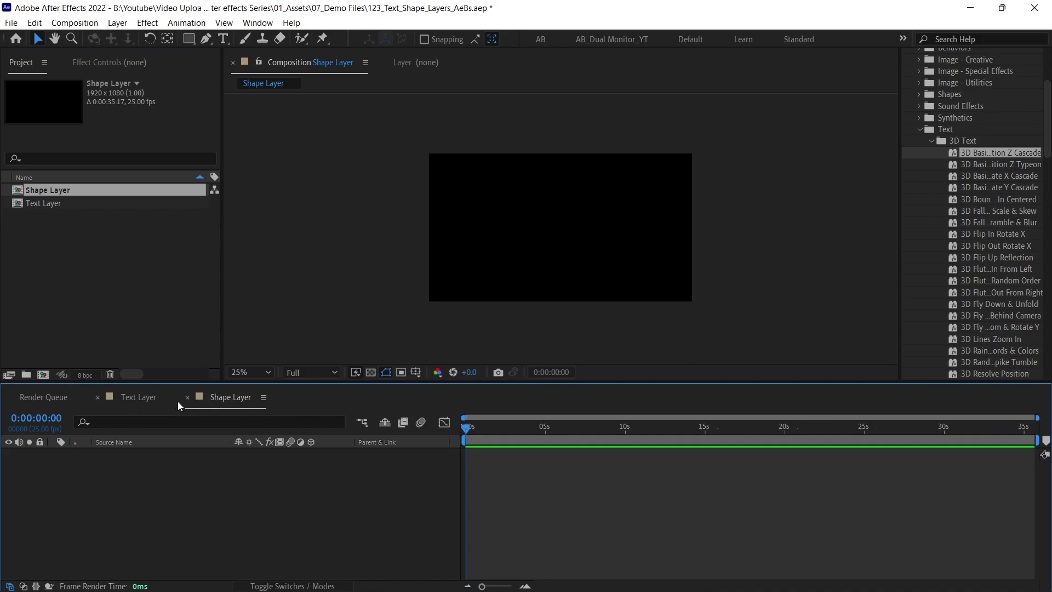
- Glance at the Text Layer comp, return to Shape Layer, and collapse the Text, Animation Presets and Effects & Presets panels
left_click(143, 397)
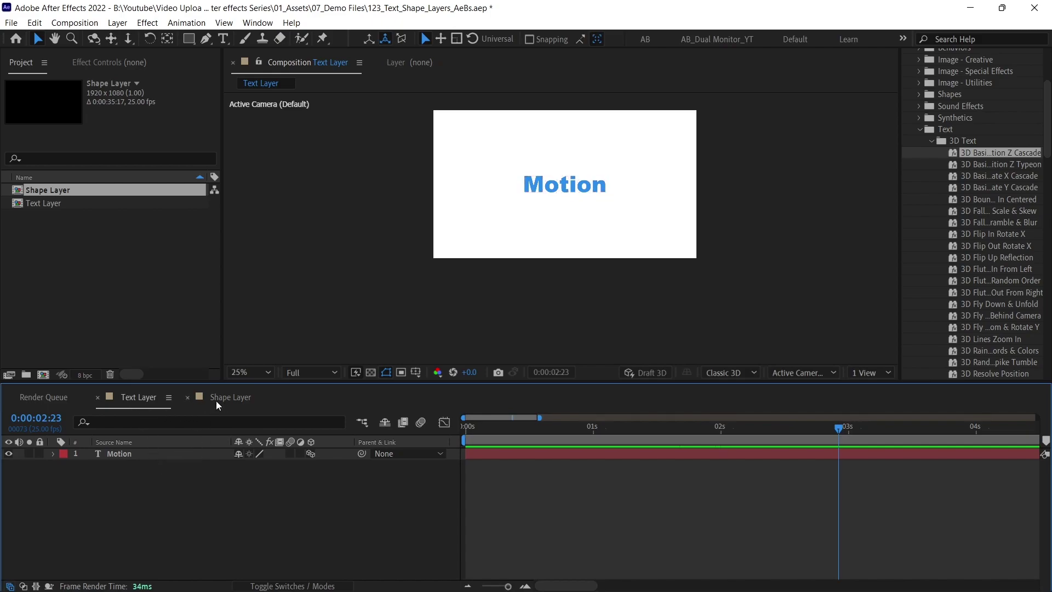
left_click(229, 395)
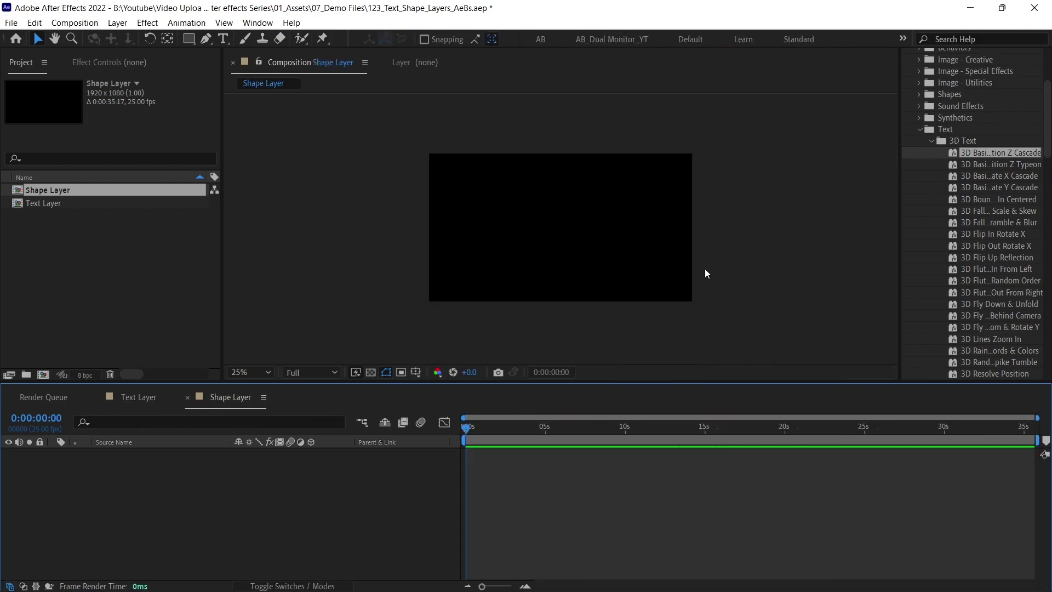
scroll(926, 217, "up", 3)
left_click(920, 227)
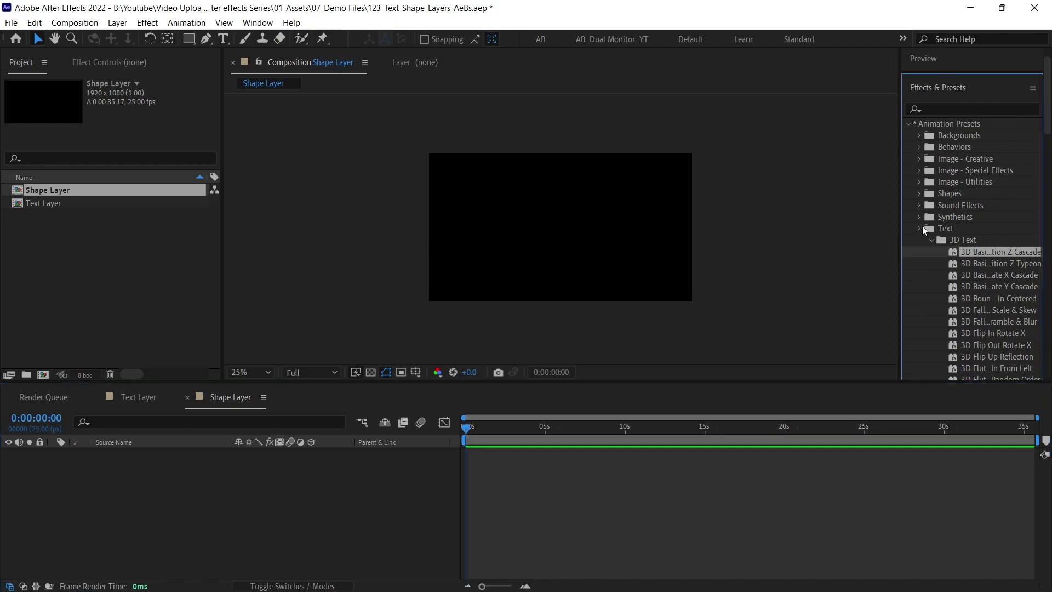
left_click(909, 123)
left_click(931, 87)
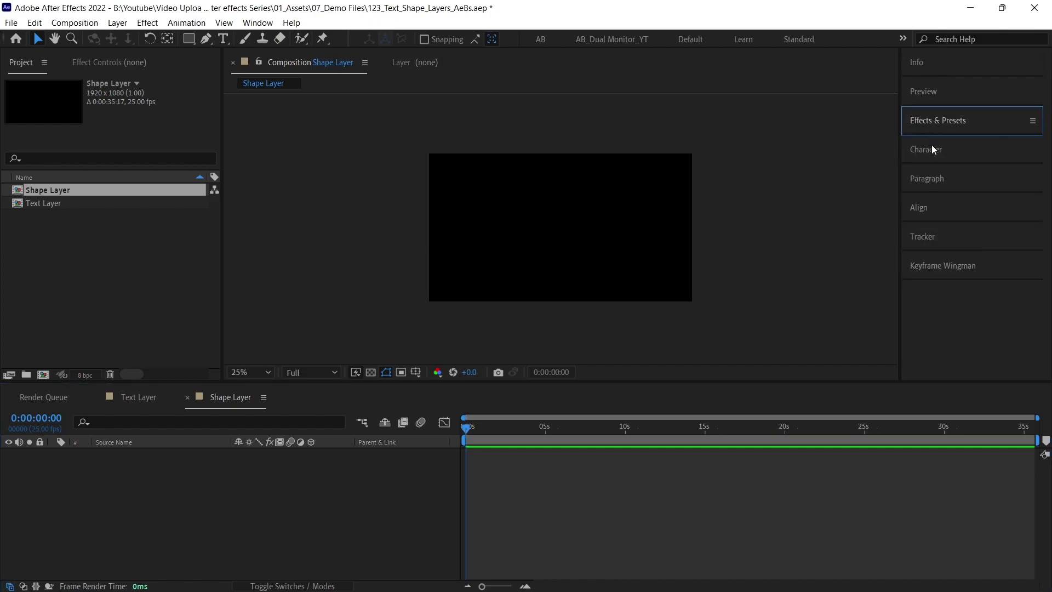
left_click(823, 181)
left_click(729, 485)
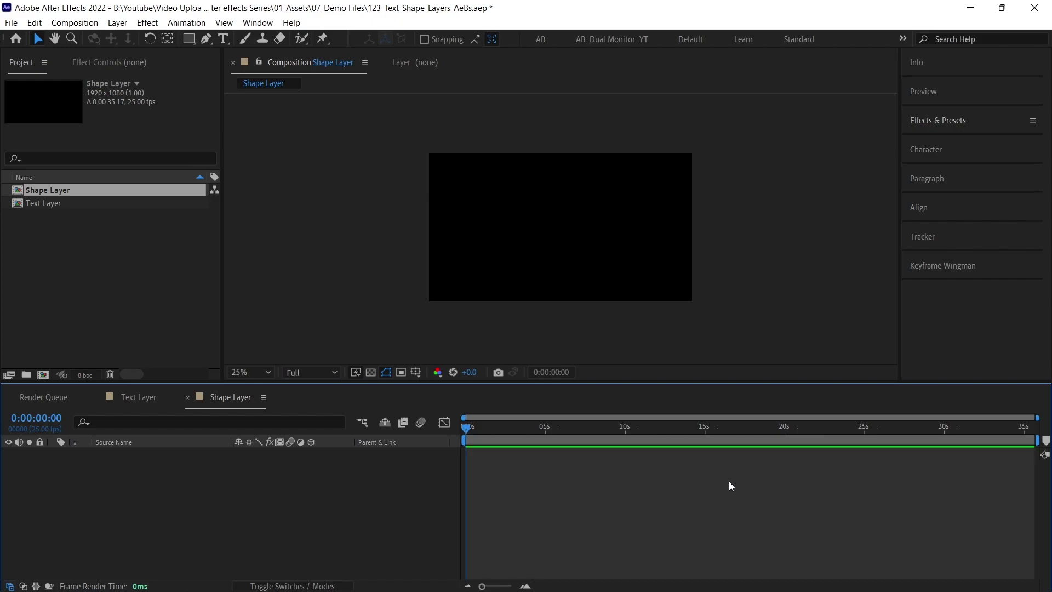
- Import pexels-quang-nguyen-vinh-2166711.jpg, add it to the Shape Layer comp and scale it to 29%
left_click_drag(728, 481, 192, 278)
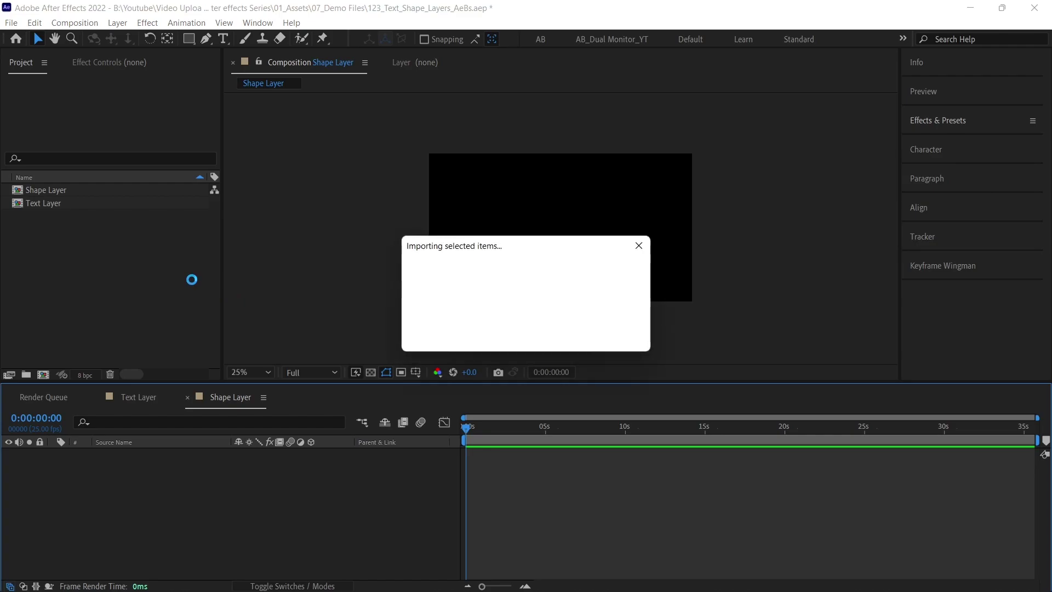
left_click_drag(147, 190, 189, 479)
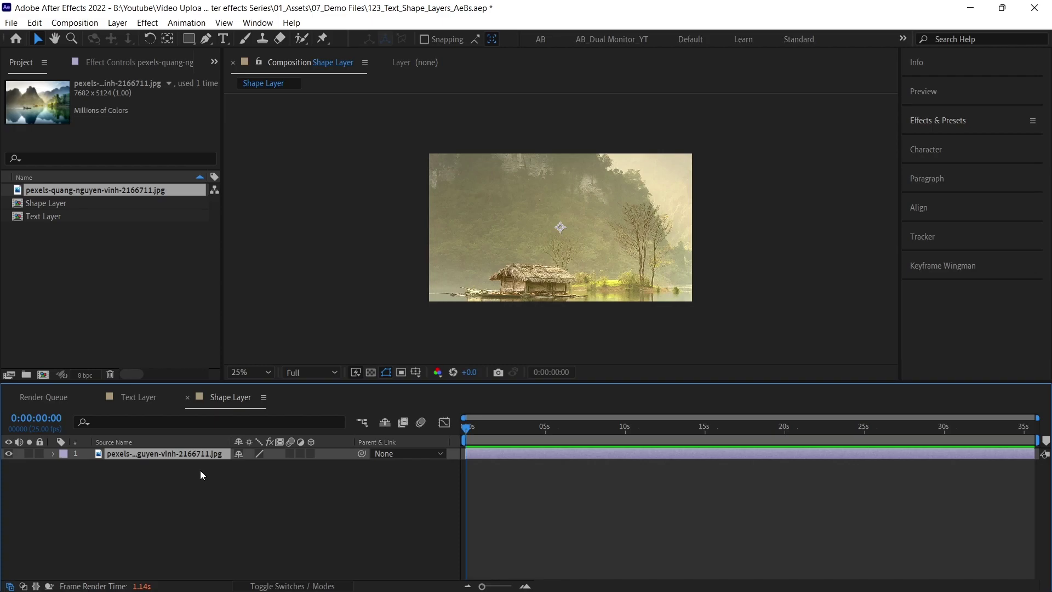
key("s")
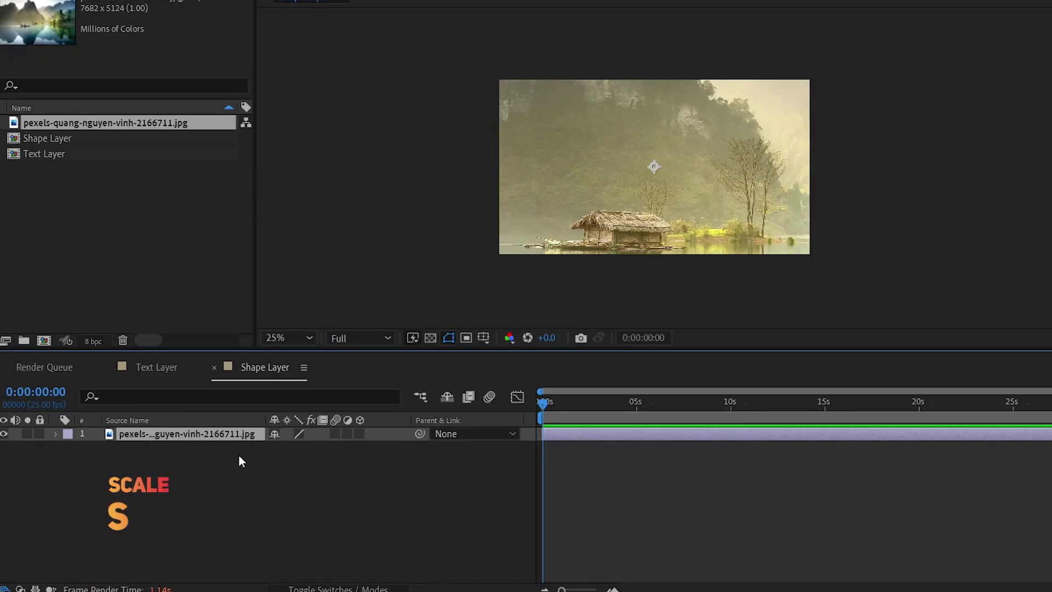
left_click_drag(316, 450, 250, 442)
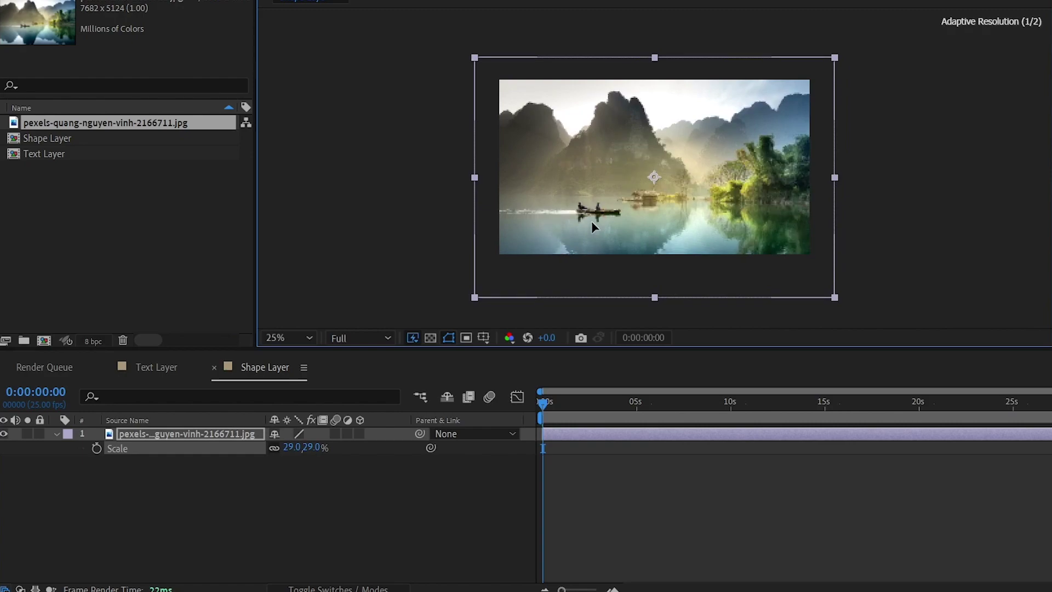
left_click(436, 478)
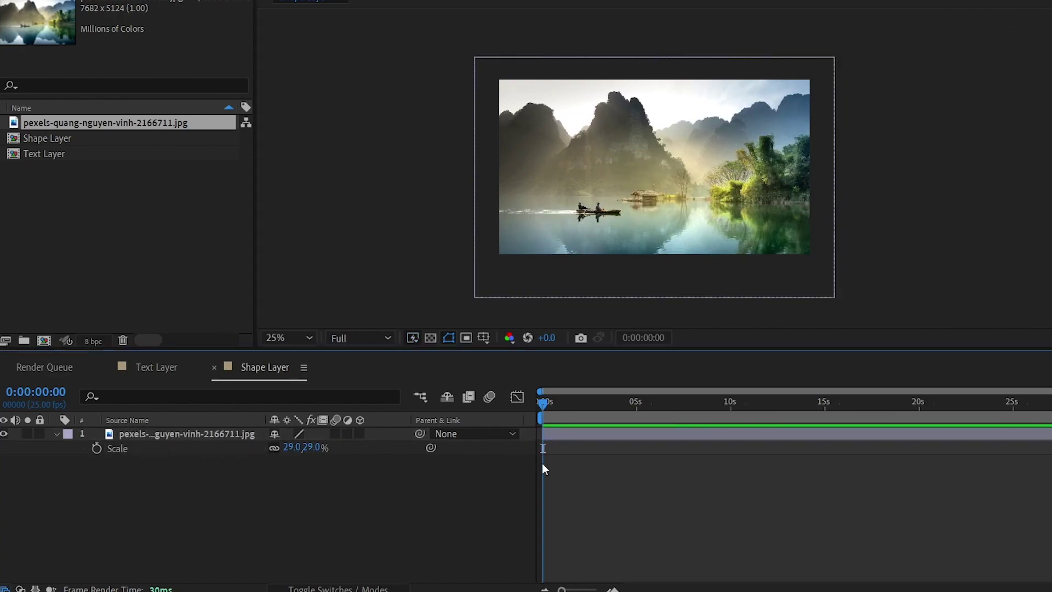
left_click(57, 433)
left_click(156, 434)
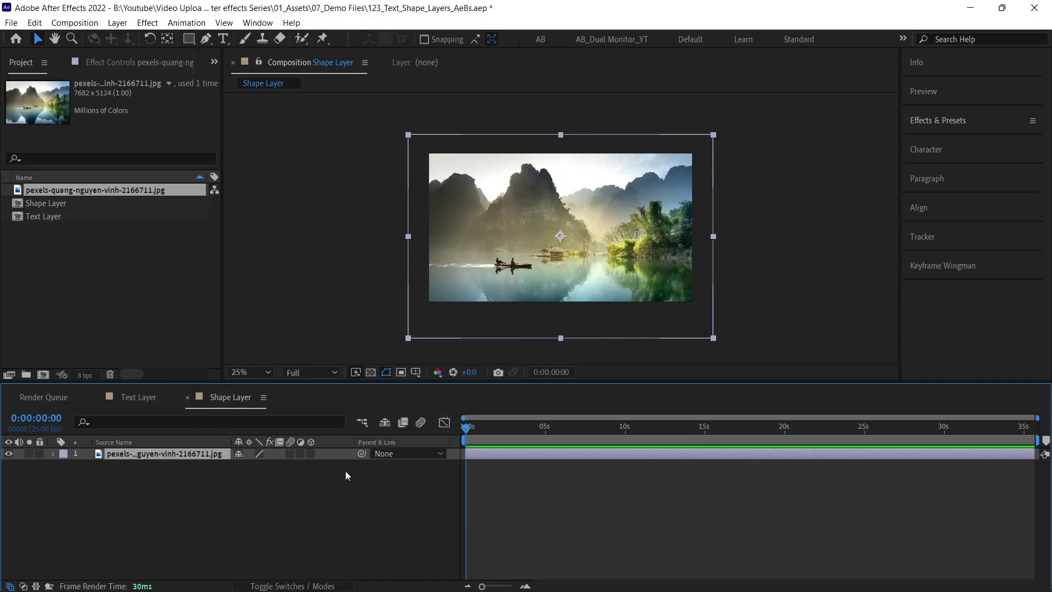
- Switch the shape drawing tool from Rectangle to Polygon
left_click(386, 471)
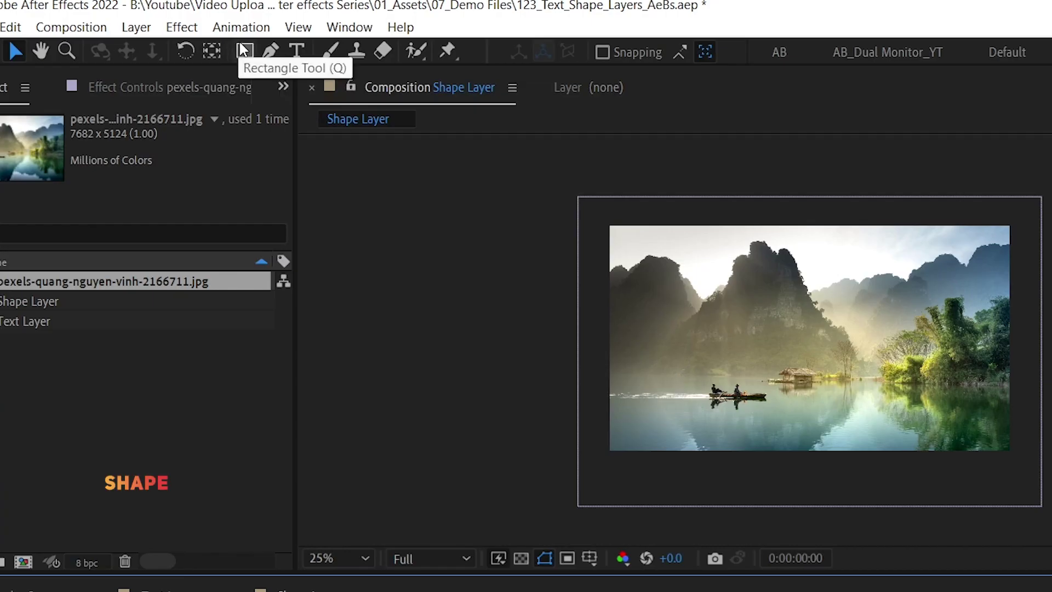
left_click(187, 39)
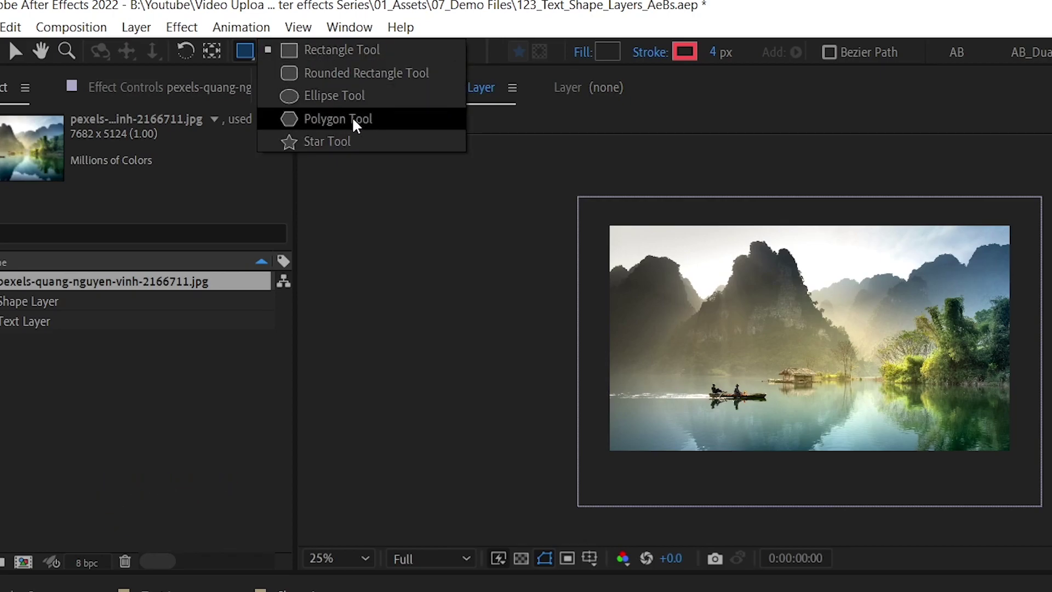
key("Escape")
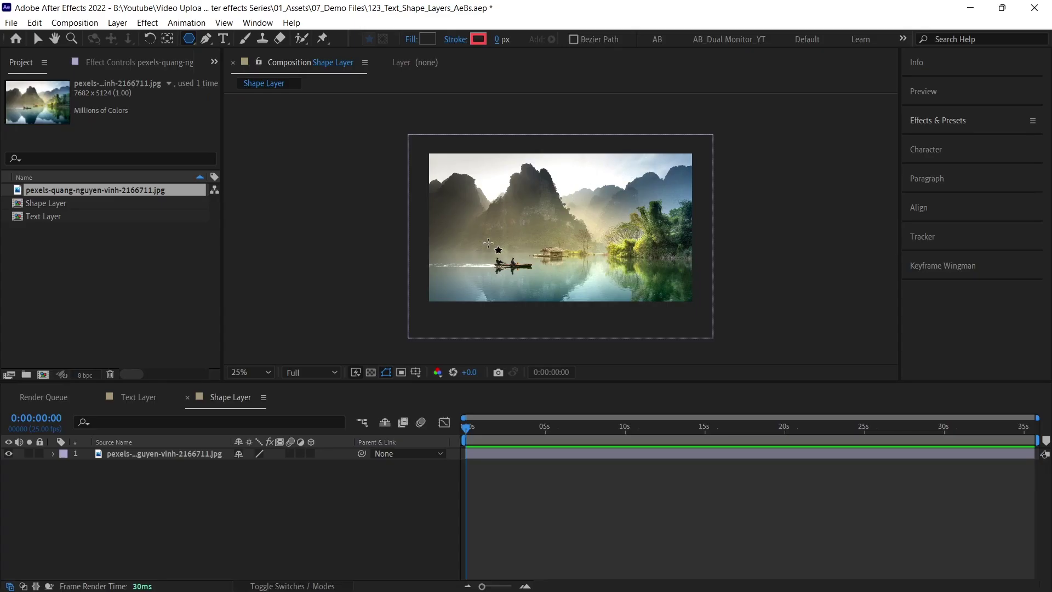
- Draw a large pentagon over the photo and nudge it right and down onto its right half
left_click_drag(540, 122, 601, 240)
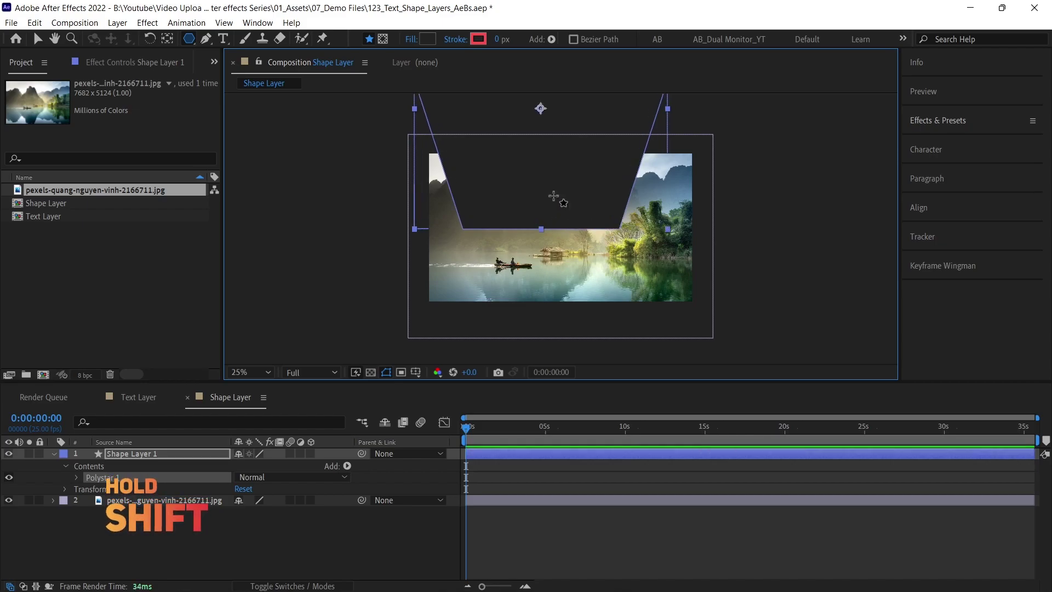
left_click(38, 39)
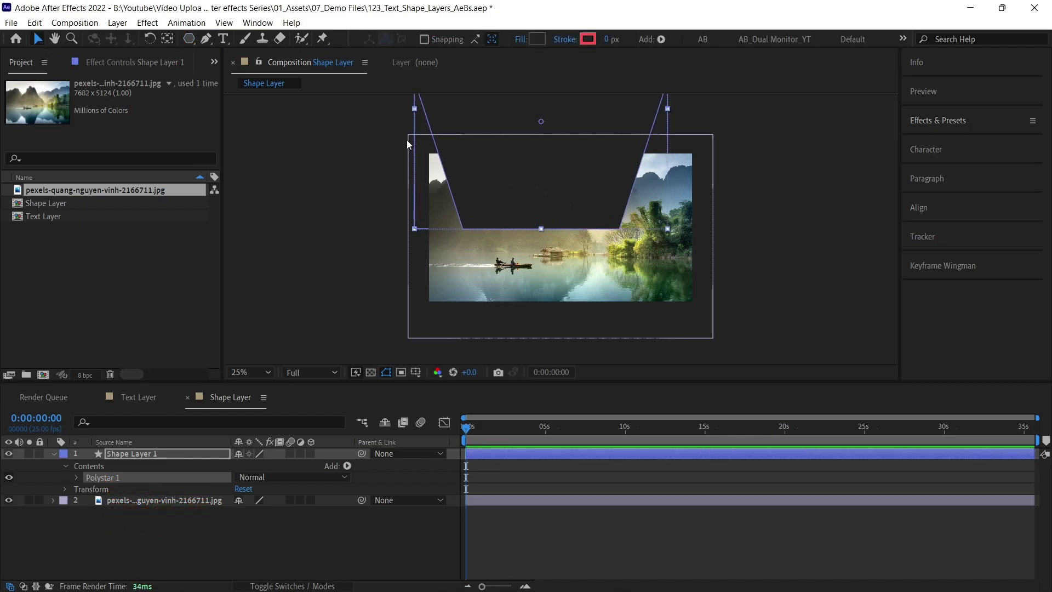
left_click(394, 265)
left_click(488, 131)
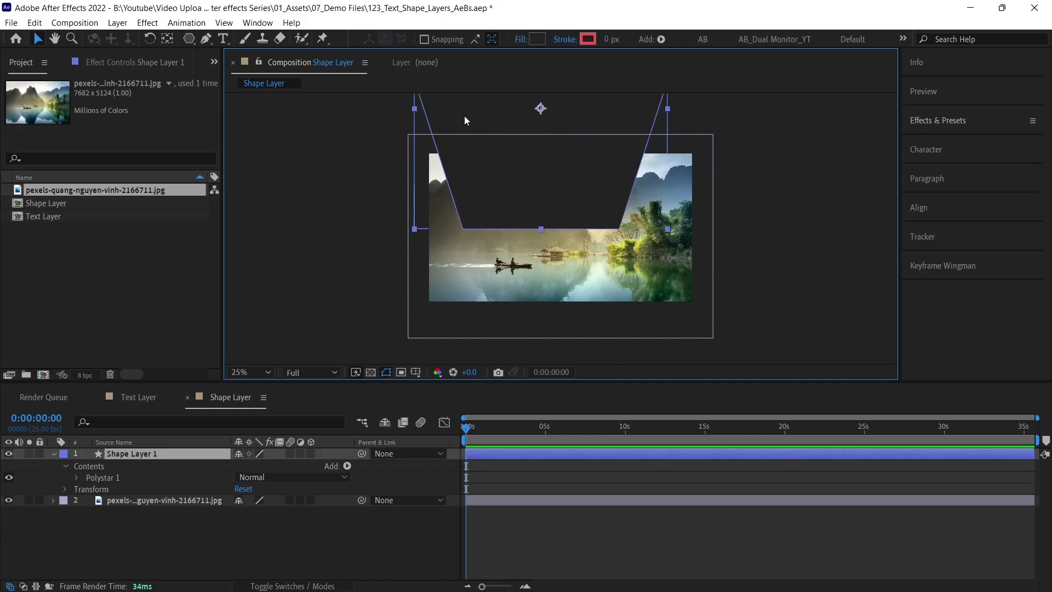
left_click_drag(485, 135, 531, 214)
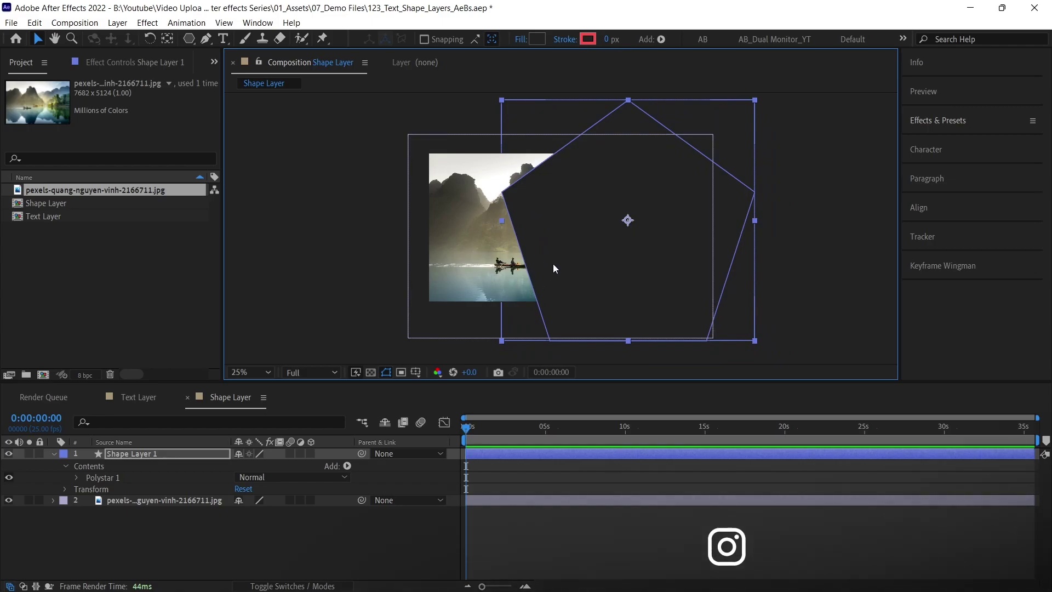
- Show the Modes columns, select the photo layer and open its TrkMat dropdown
left_click(495, 461)
key("u")
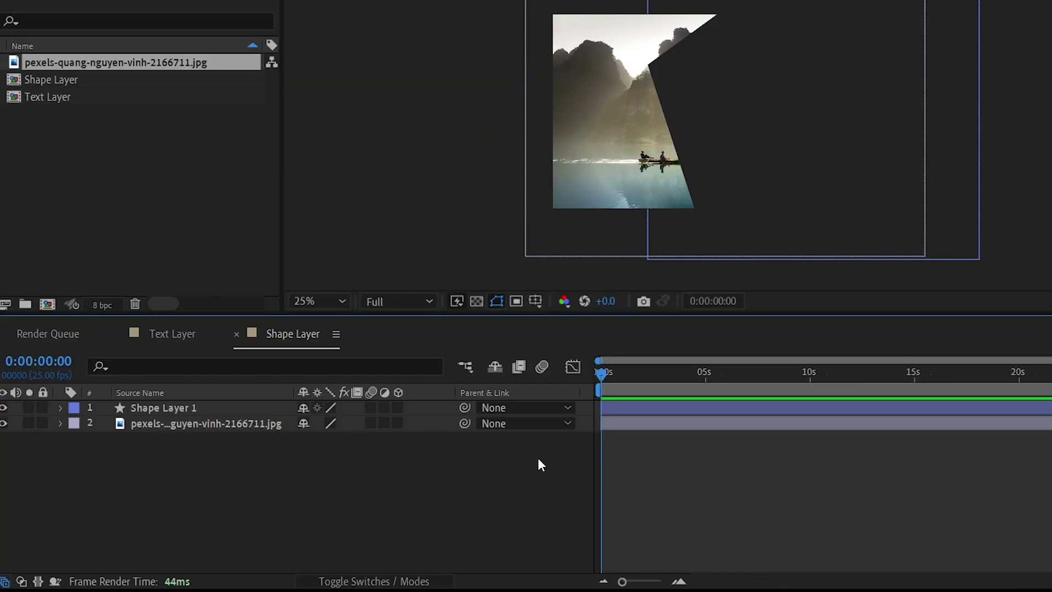
left_click(361, 575)
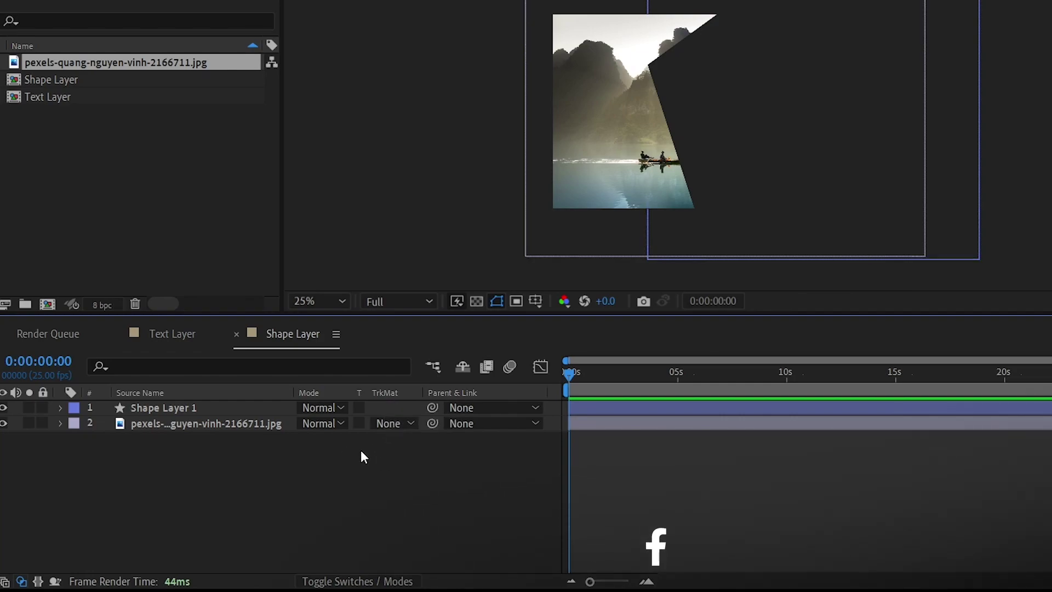
left_click(221, 424)
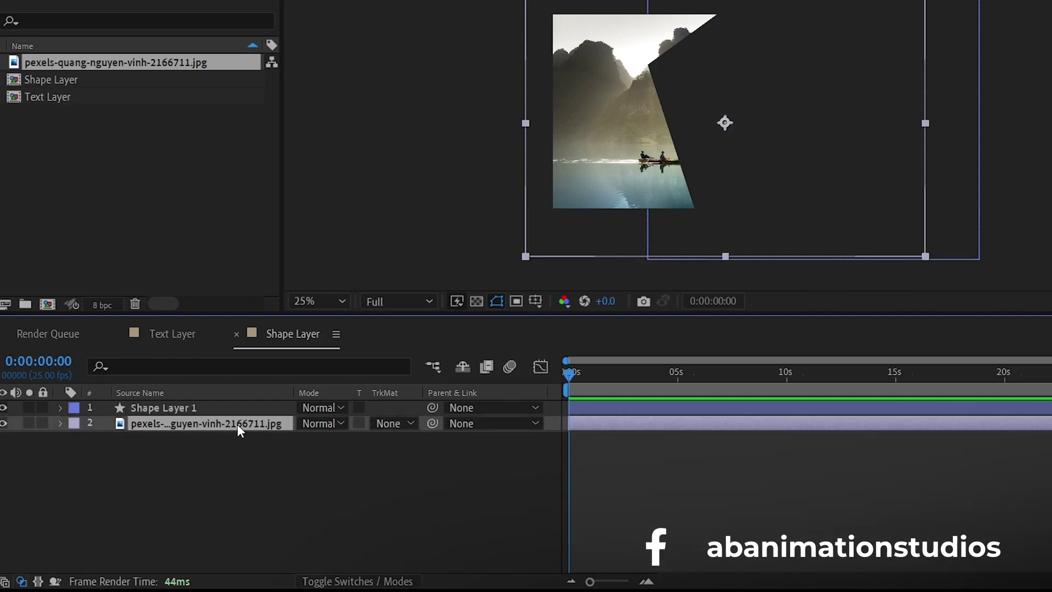
left_click(228, 408)
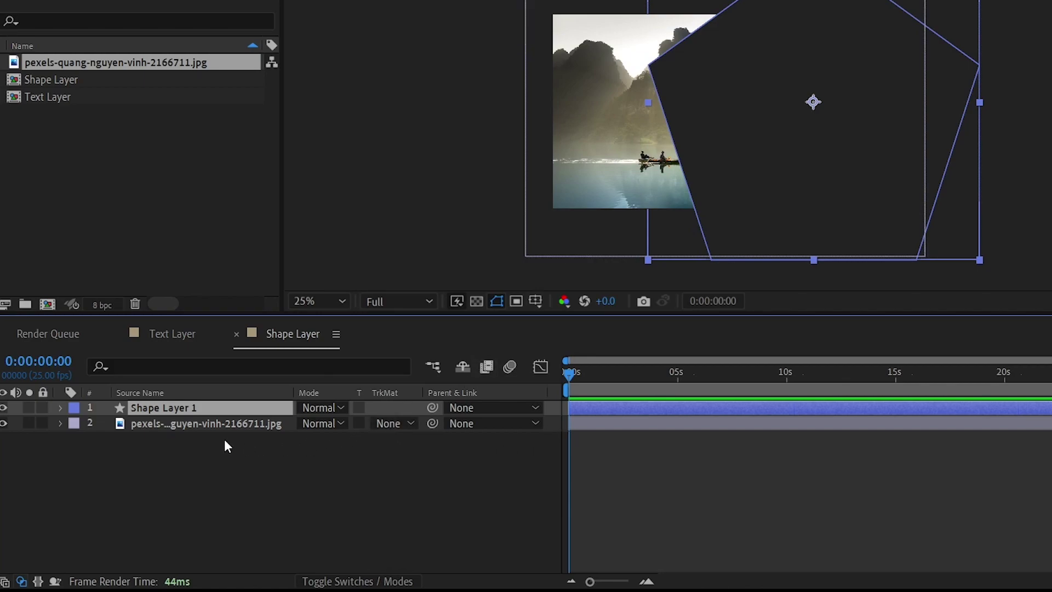
left_click(245, 435)
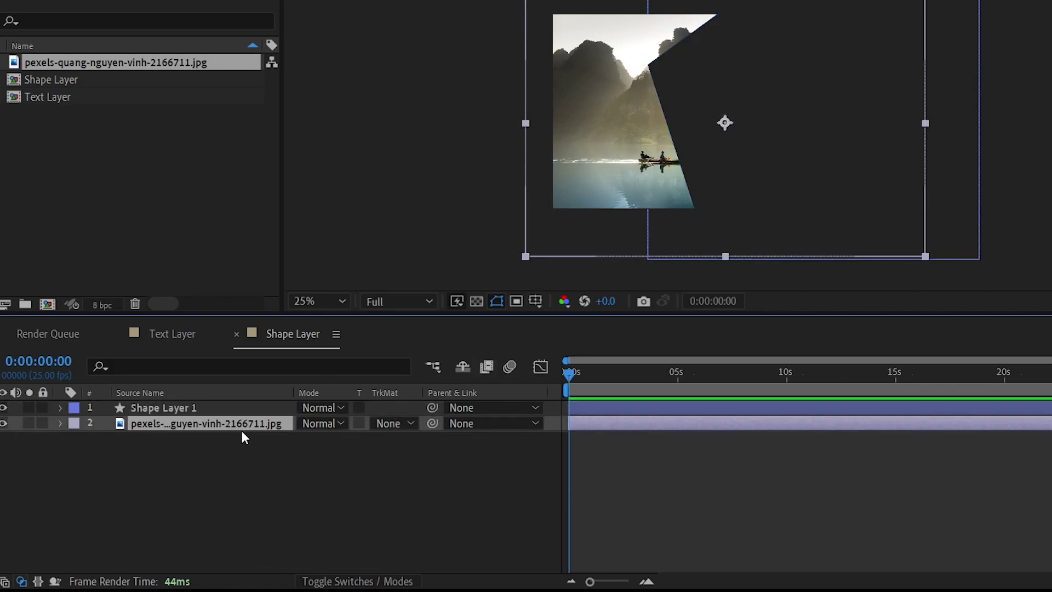
left_click(401, 429)
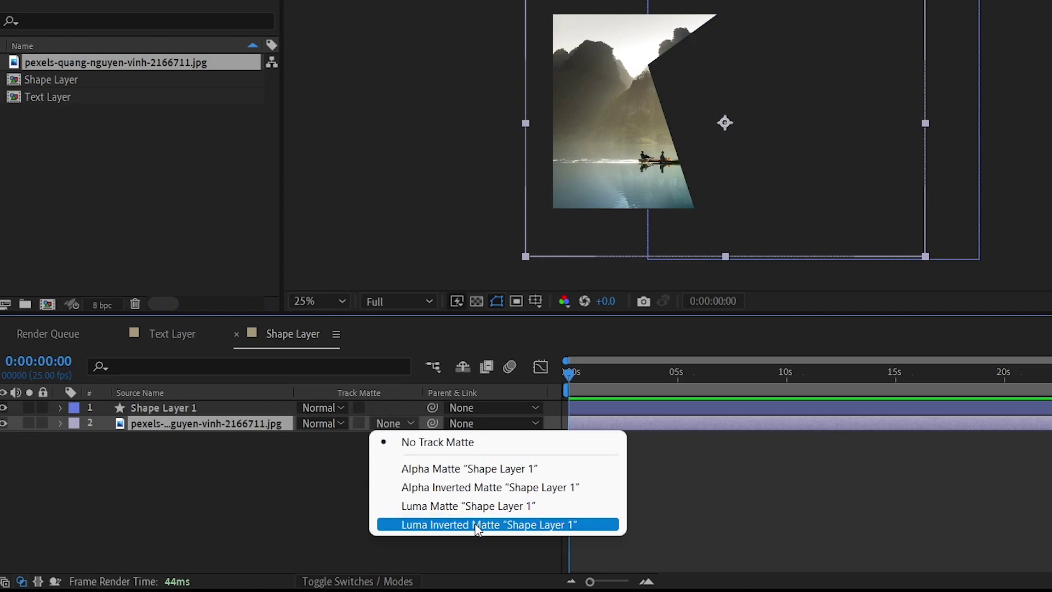
- Set the photo's track matte to Alpha Matte 'Shape Layer 1', trying Alpha Inverted in between
left_click(445, 468)
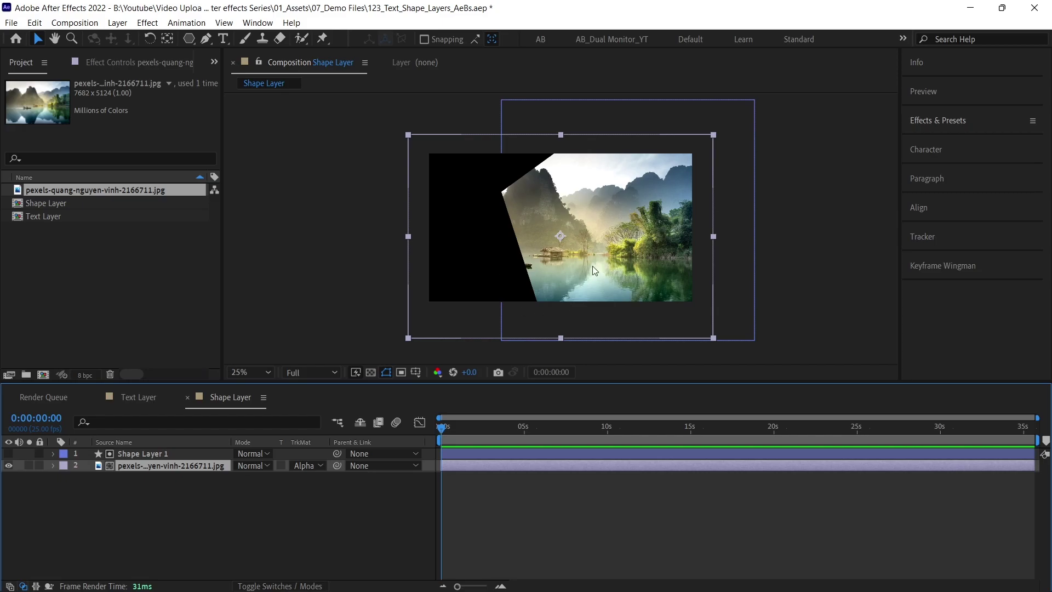
left_click(310, 467)
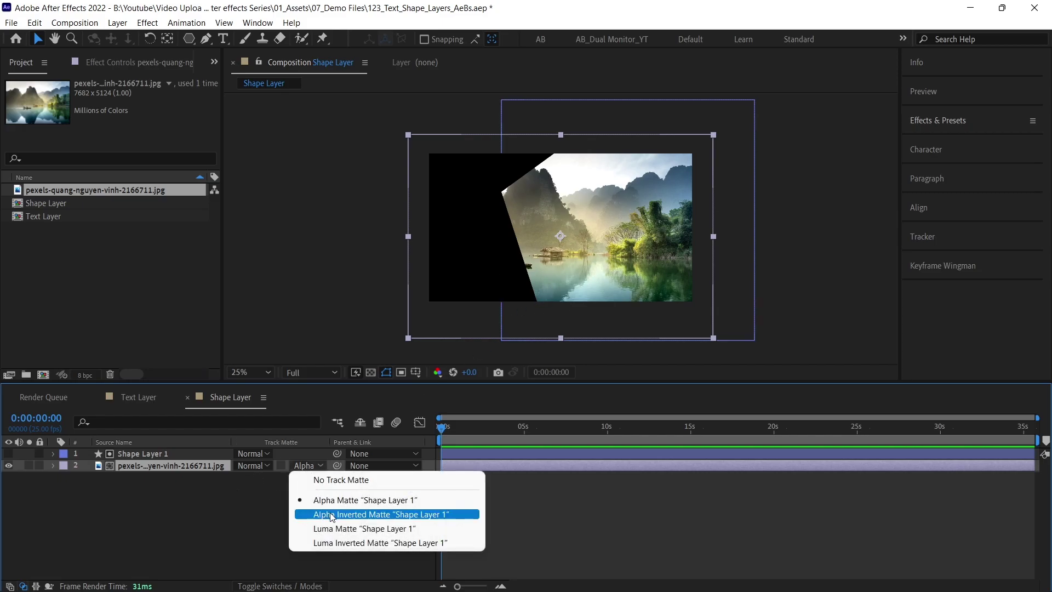
left_click(375, 513)
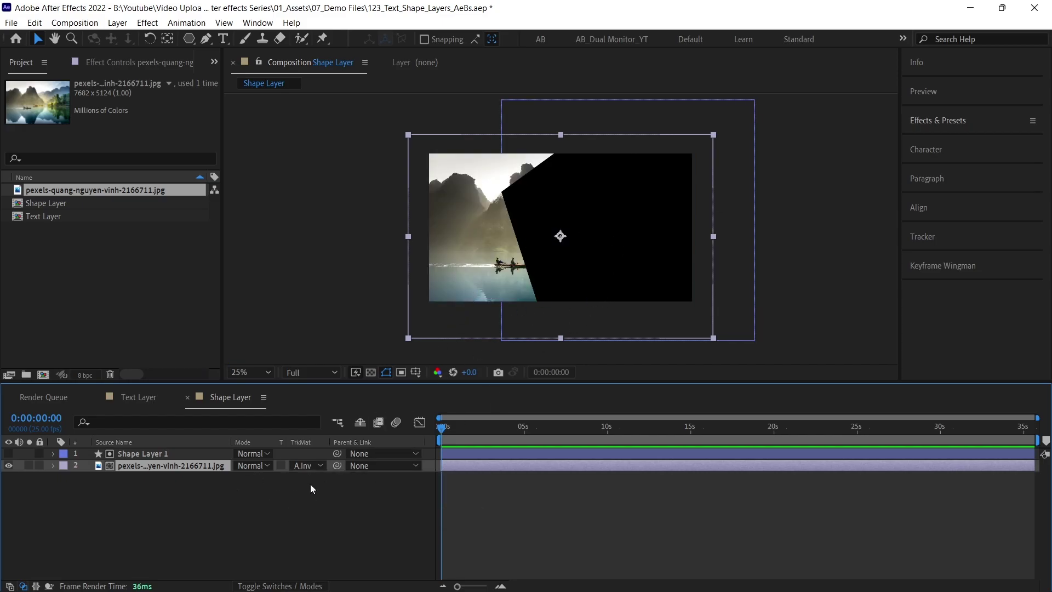
left_click(308, 465)
left_click(322, 500)
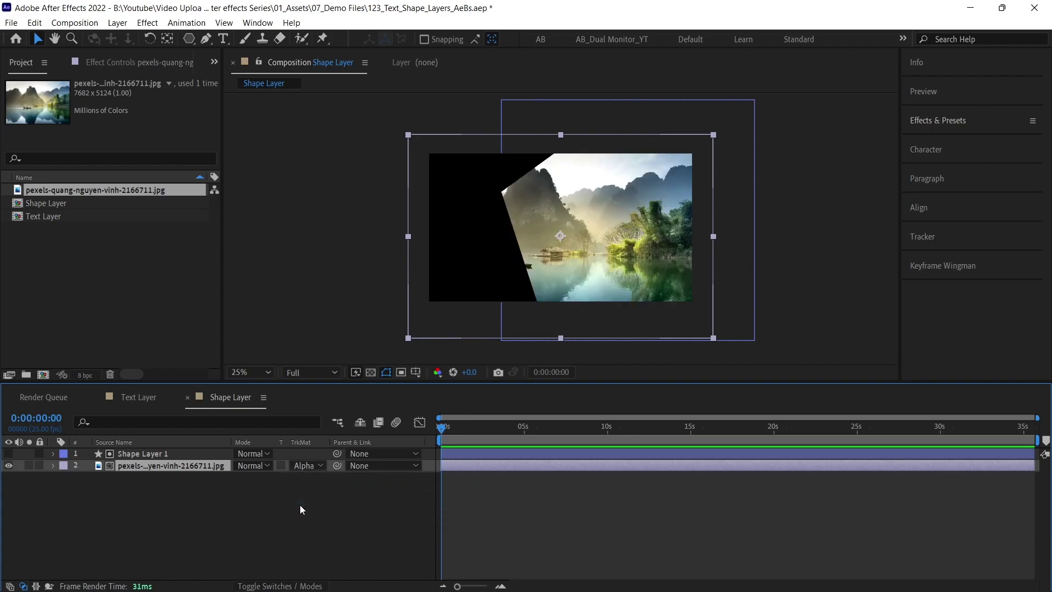
- Test repositioning the photo inside the pentagon matte
left_click(298, 487)
left_click(198, 466)
left_click_drag(562, 238, 615, 219)
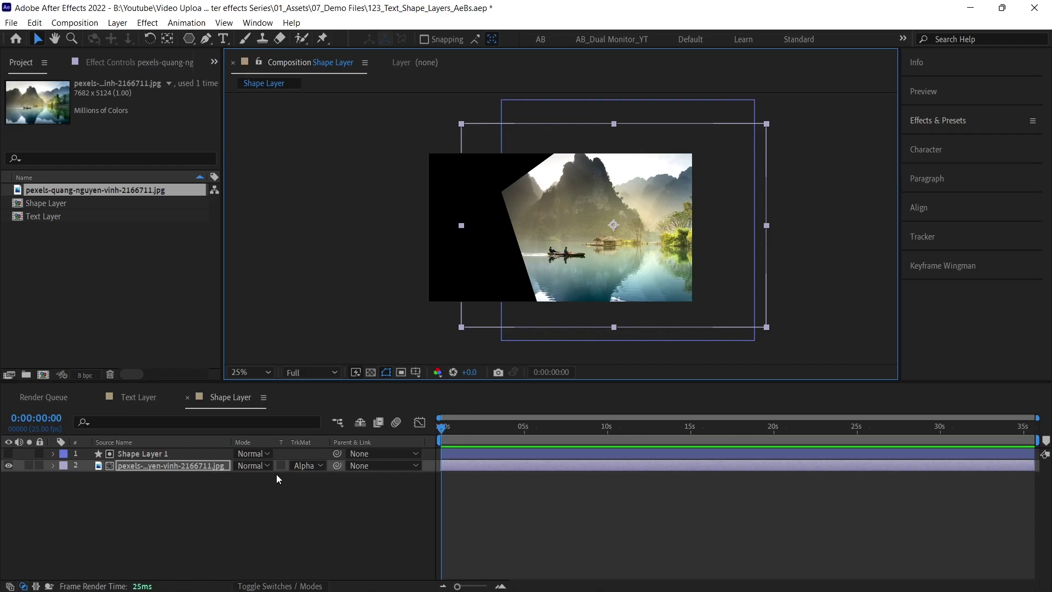
- Undo the photo move, set its TrkMat to No Track Matte, and delete Shape Layer 1
key("ctrl+z")
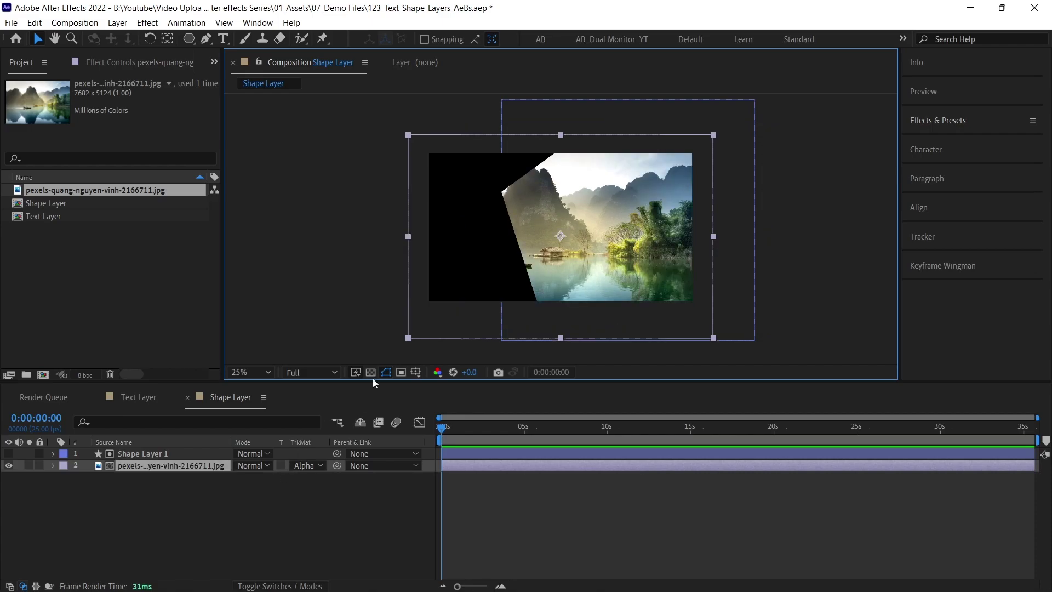
left_click(304, 465)
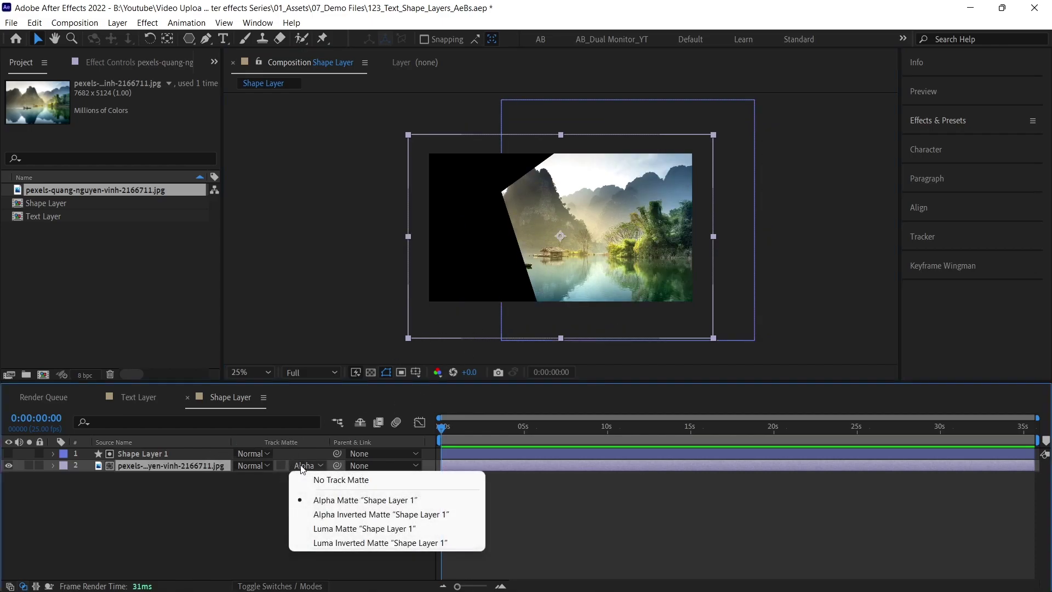
left_click(329, 476)
key("ctrl+Up")
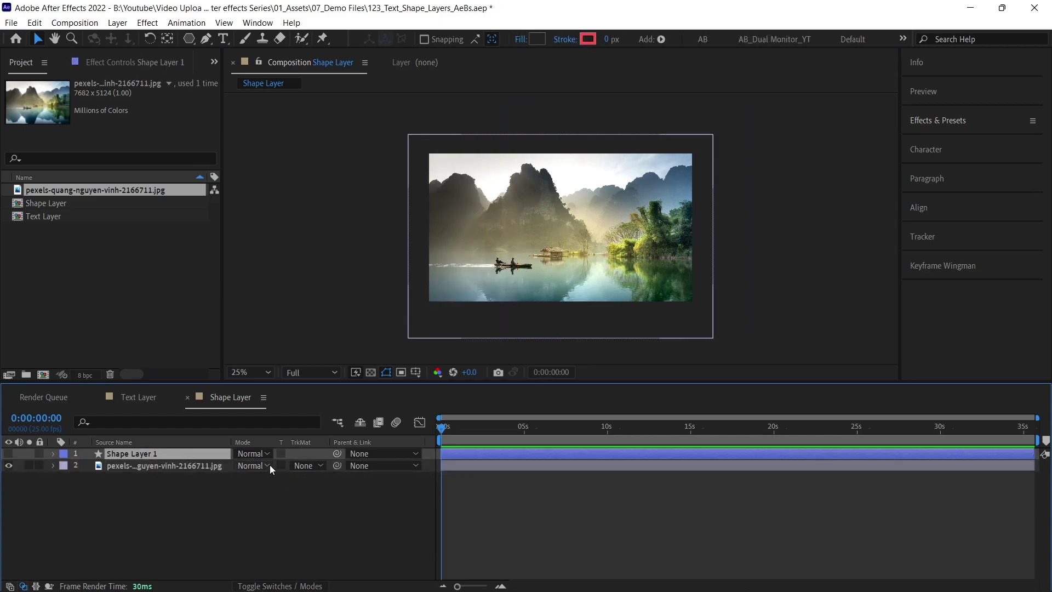
key("Delete")
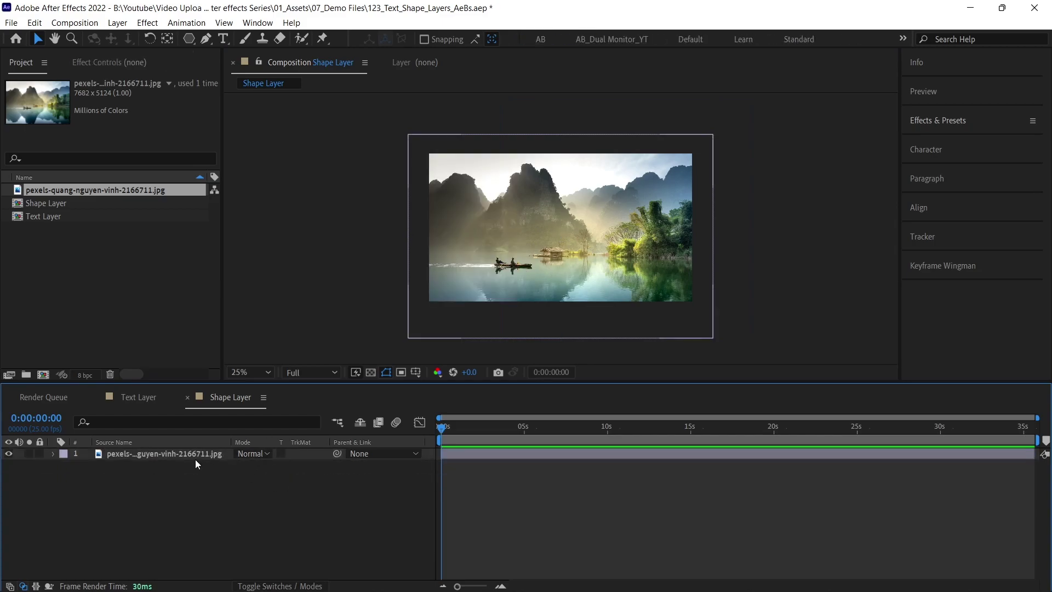
left_click(487, 454)
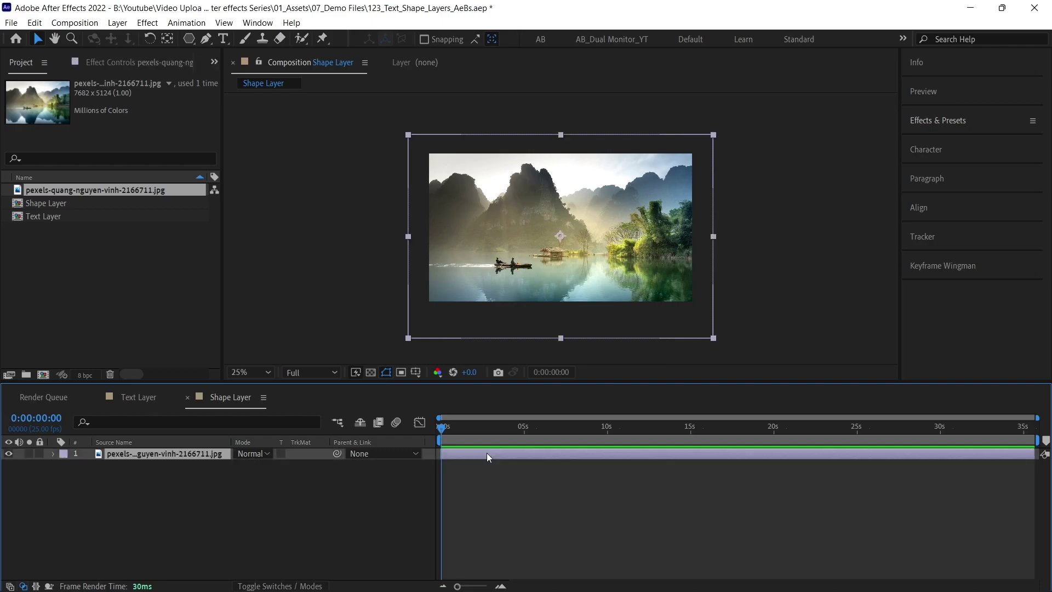
left_click(188, 38)
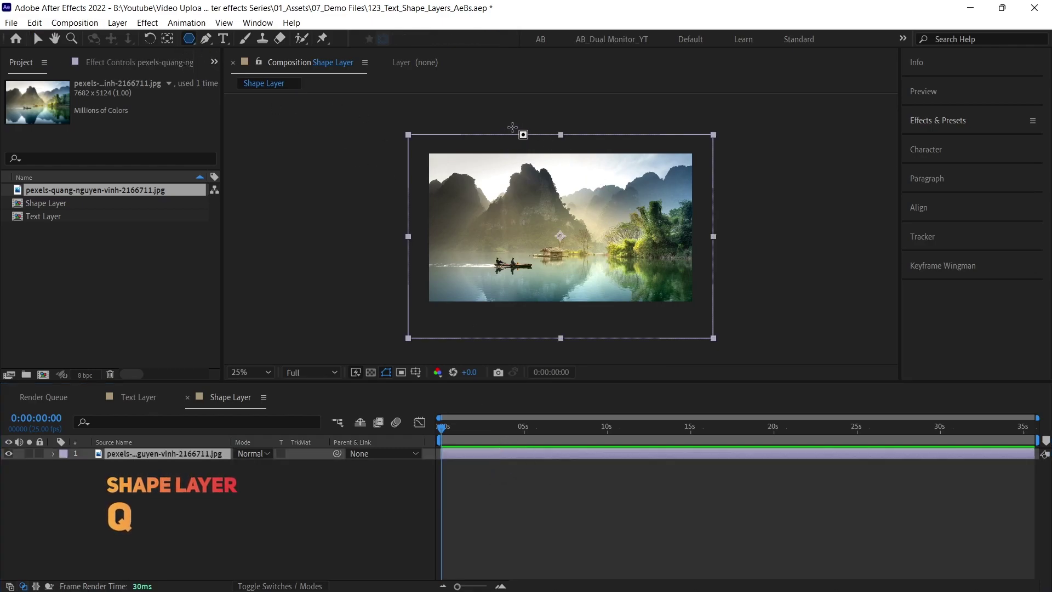
left_click_drag(496, 128, 590, 240)
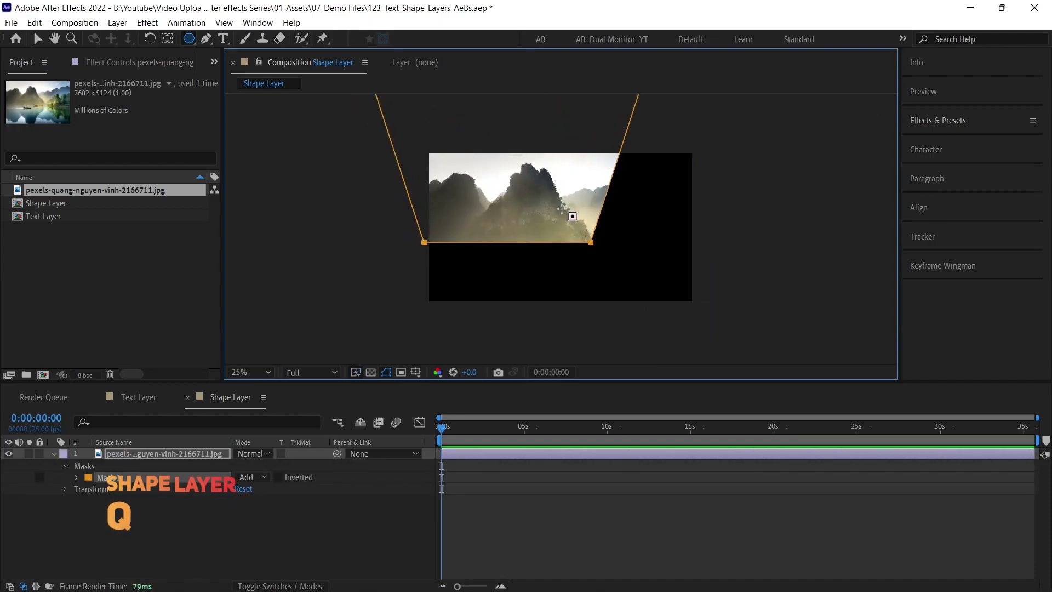
key("comma")
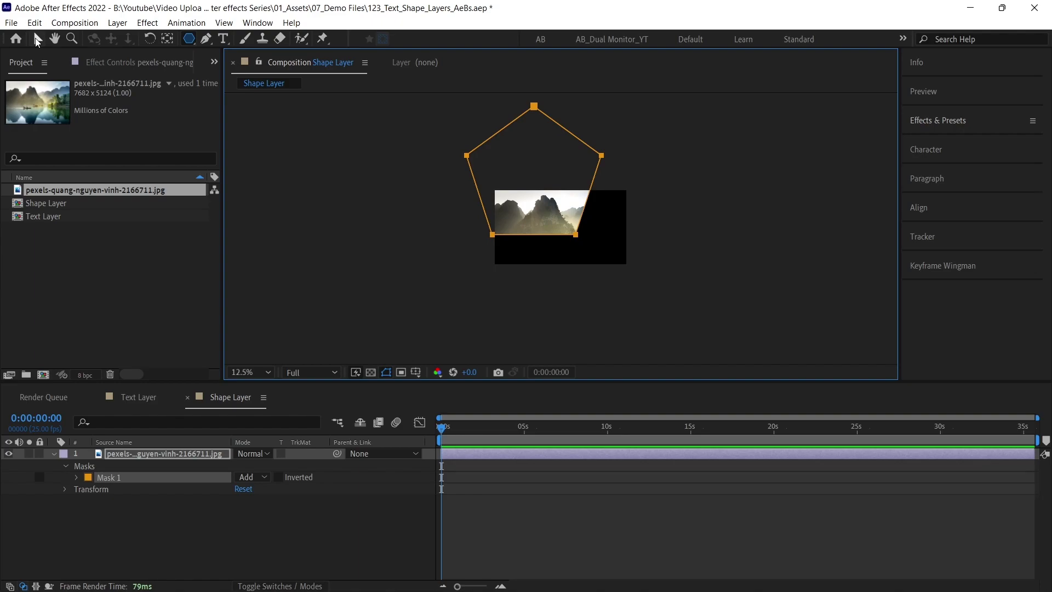
left_click(37, 39)
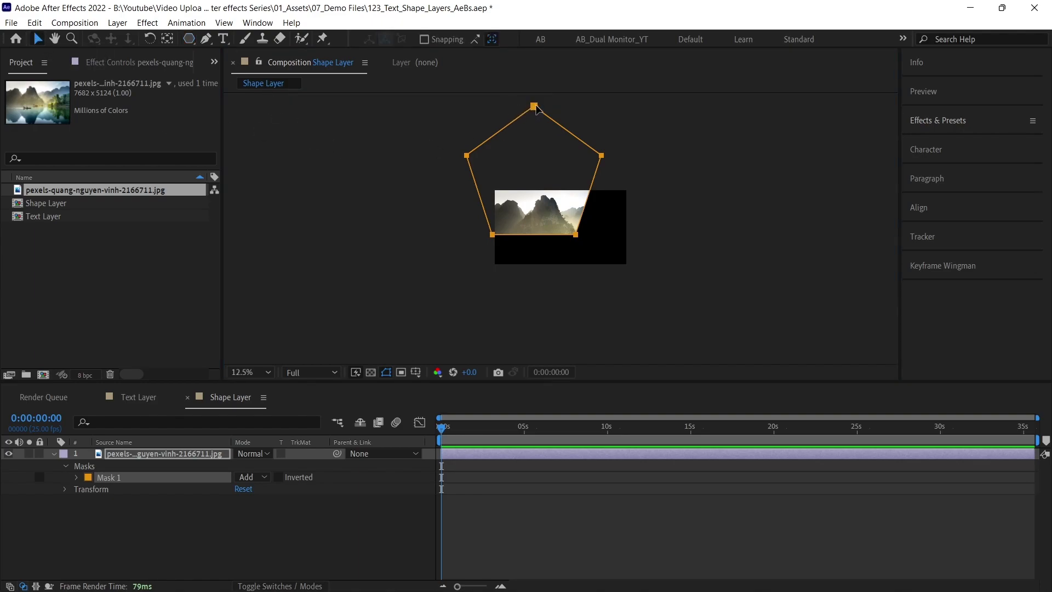
left_click_drag(535, 107, 595, 163)
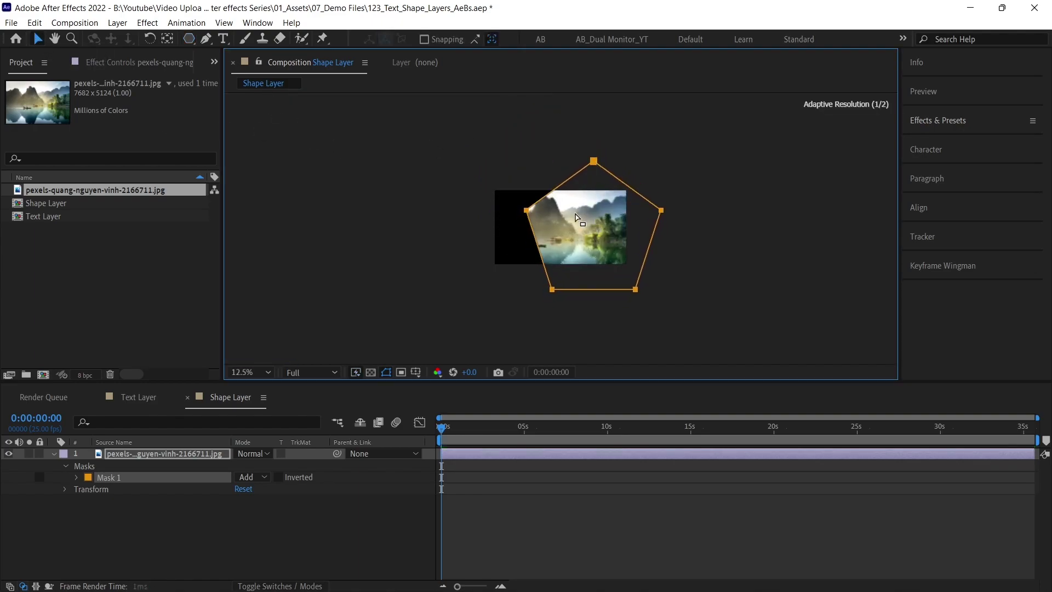
key("period")
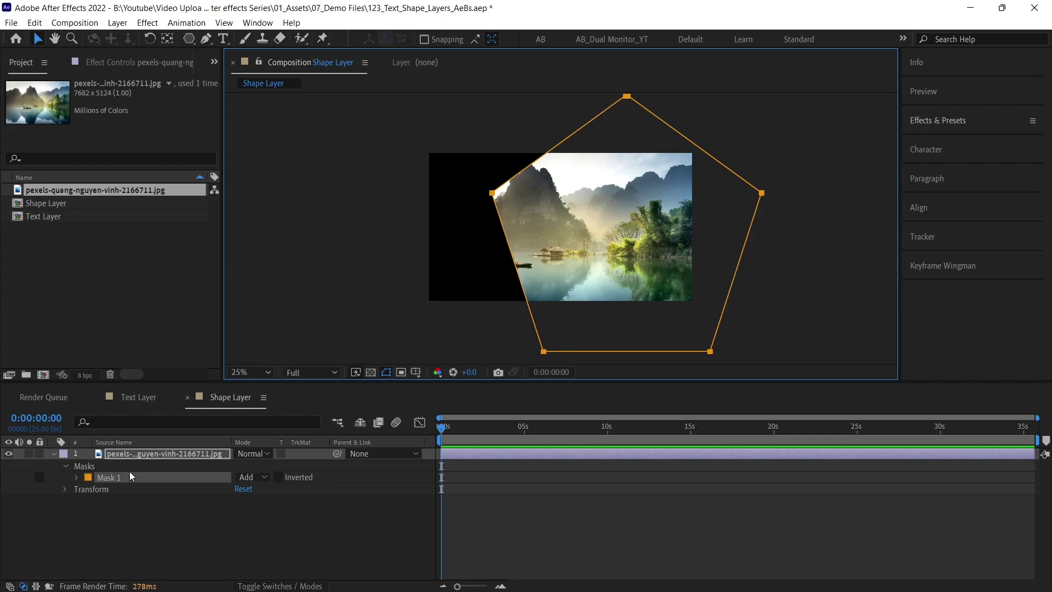
left_click(152, 456)
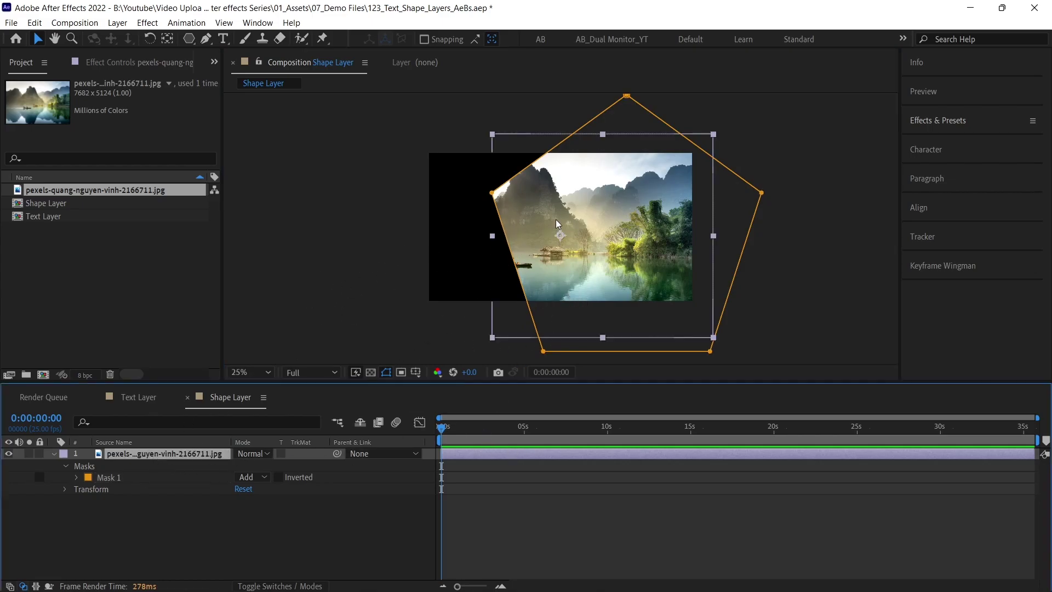
left_click_drag(557, 223, 571, 221)
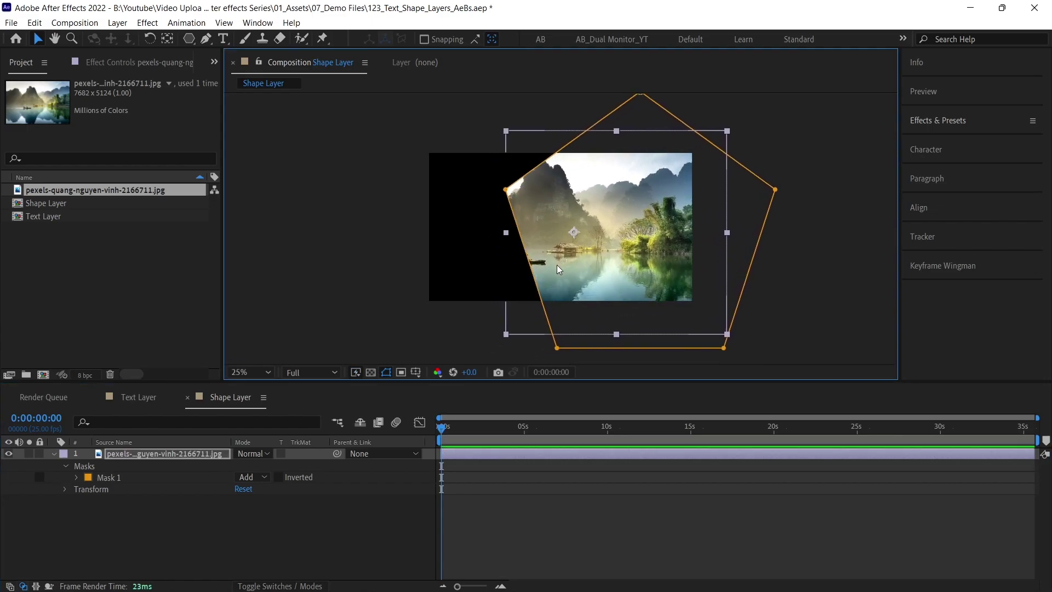
left_click_drag(558, 269, 545, 272)
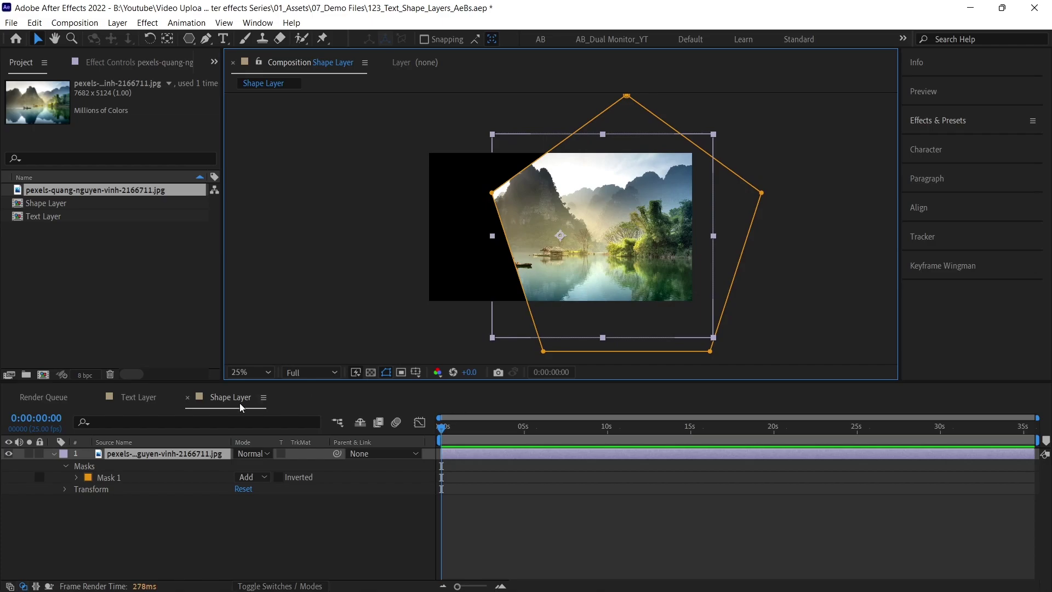
key("ctrl+z")
key("ctrl+z")
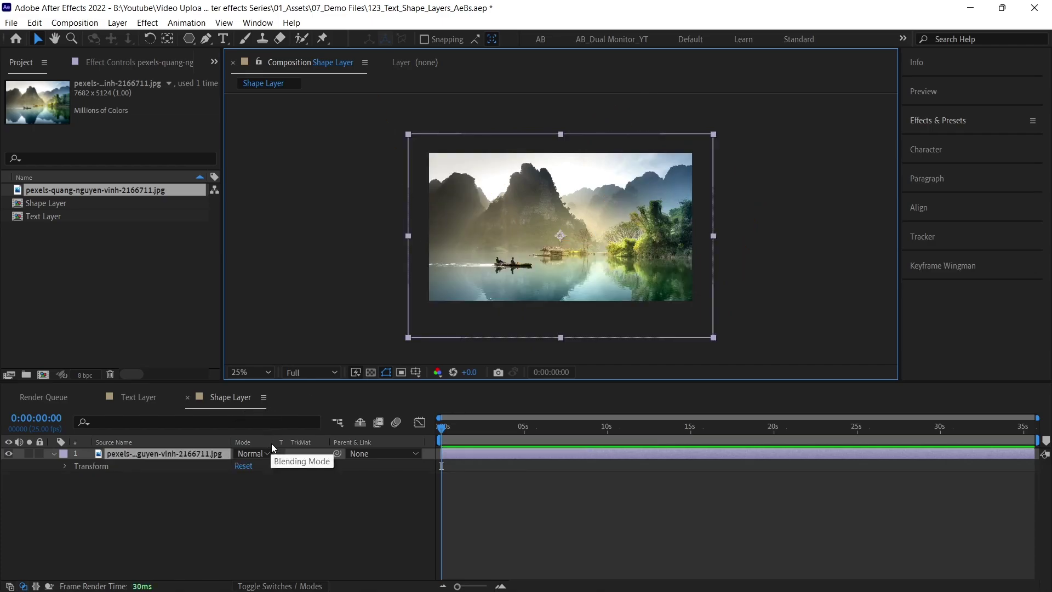
- Delete the photo layer and draw a small pentagon at the composition centre
key("Delete")
left_click(188, 39)
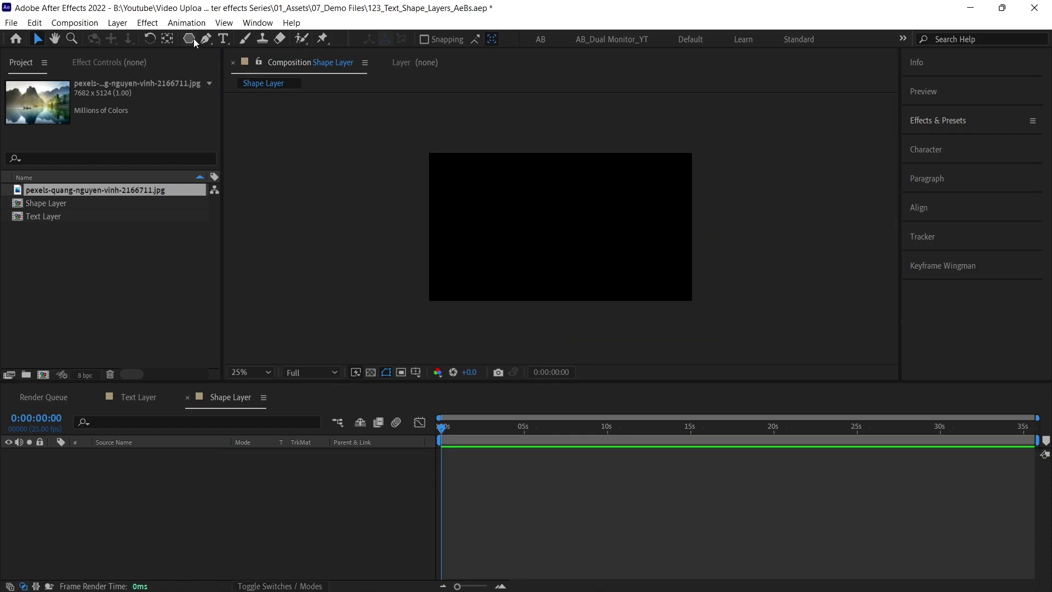
left_click_drag(557, 218, 558, 187)
key("v")
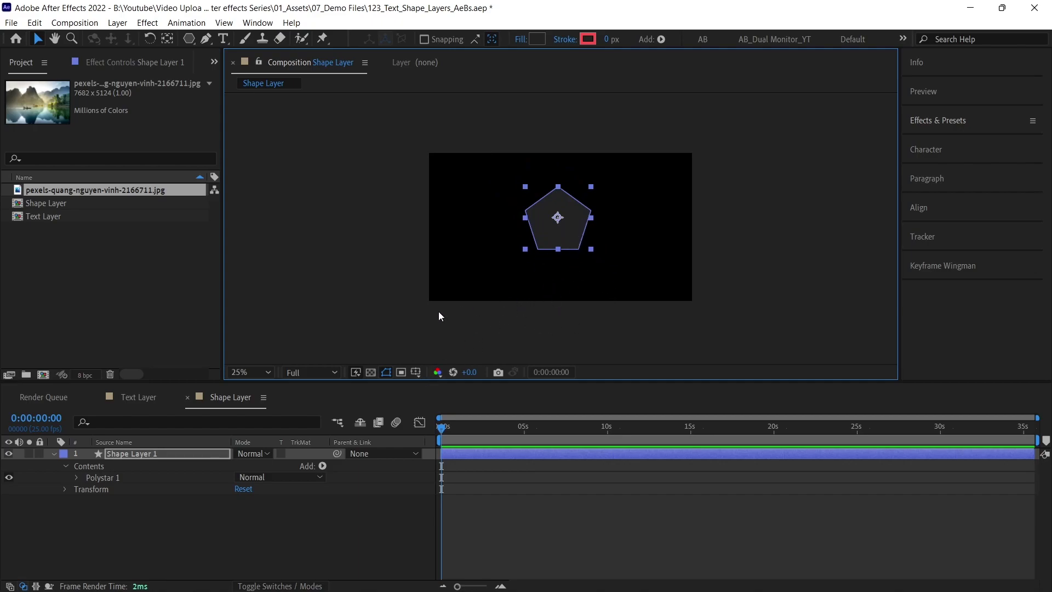
key("period")
- Scrub the pentagon's Scale up to about 769%, then undo it back to 100%
key("s")
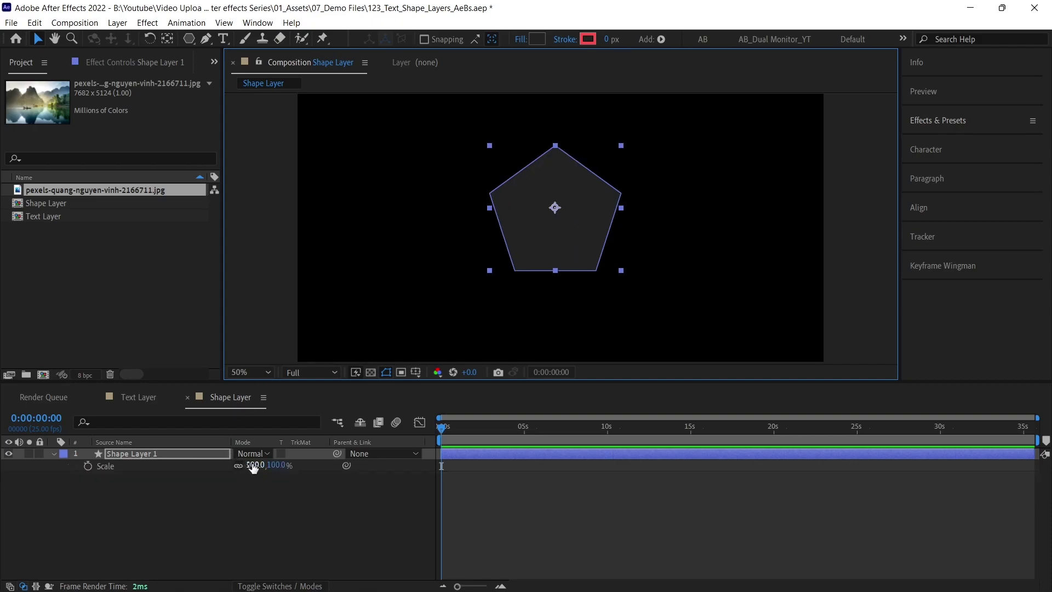
left_click_drag(255, 465, 707, 154)
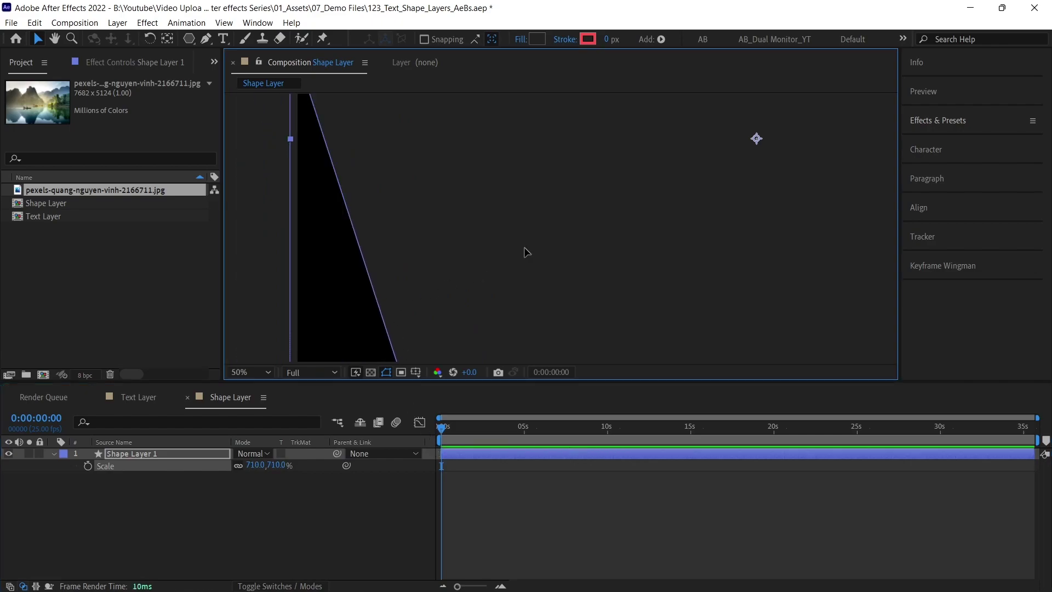
left_click_drag(261, 465, 407, 453)
left_click(387, 474)
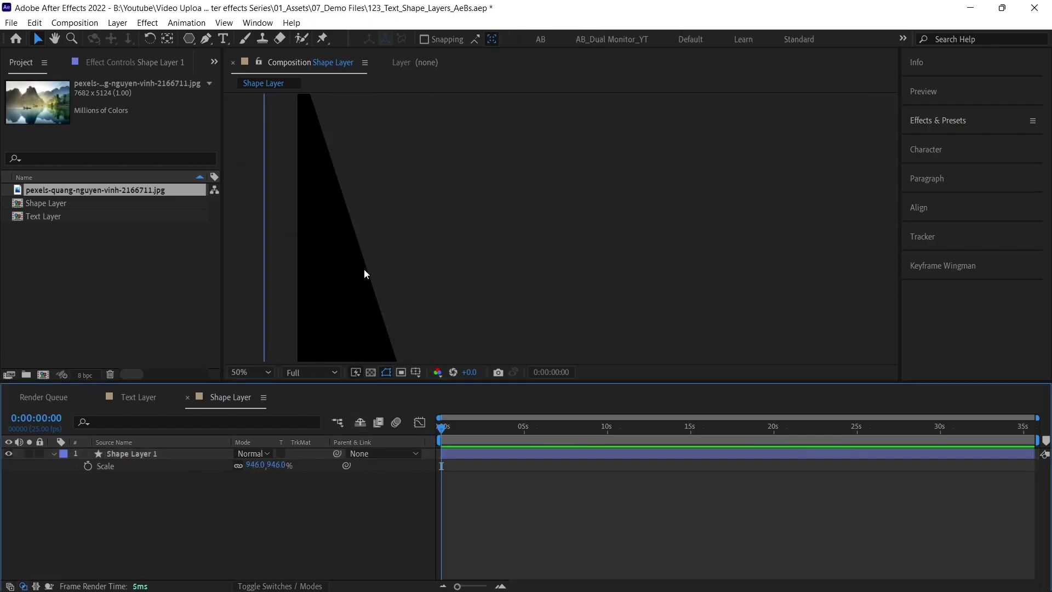
key("ctrl+z")
key("ctrl+z")
key("ctrl+z")
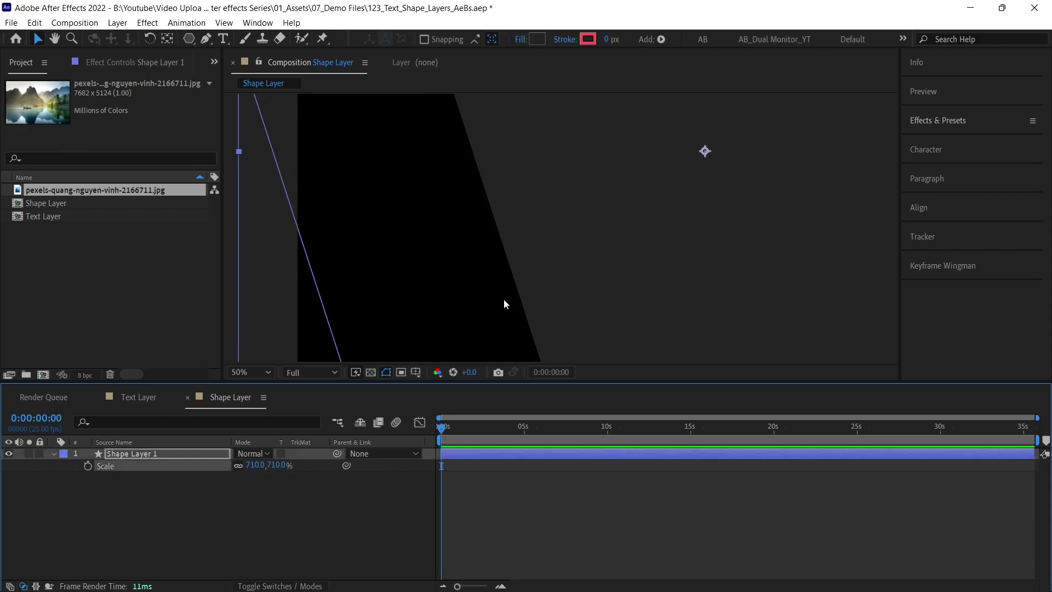
key("ctrl+z")
key("ctrl+z")
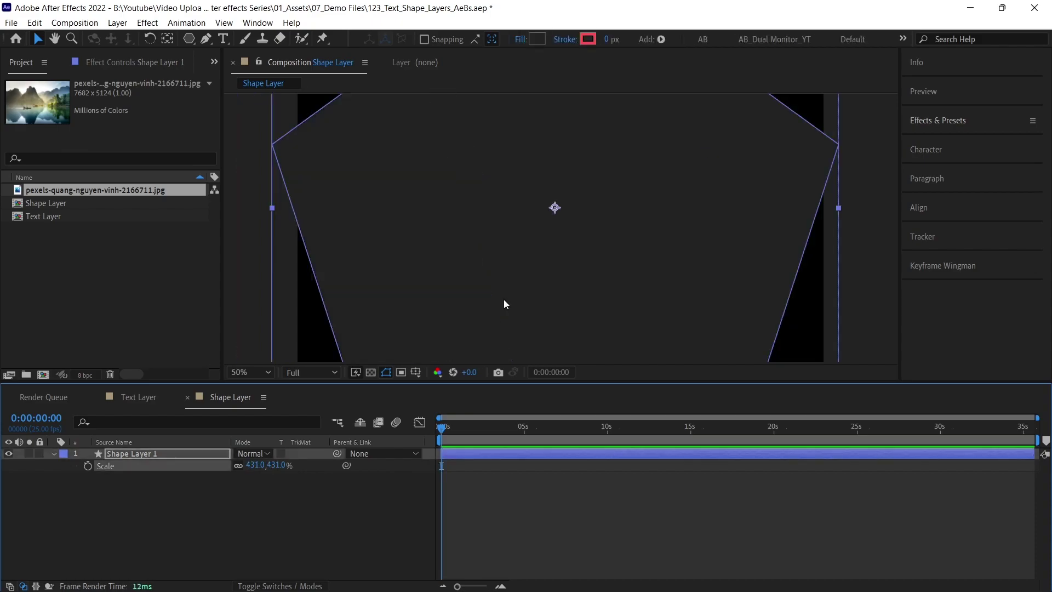
key("ctrl+z")
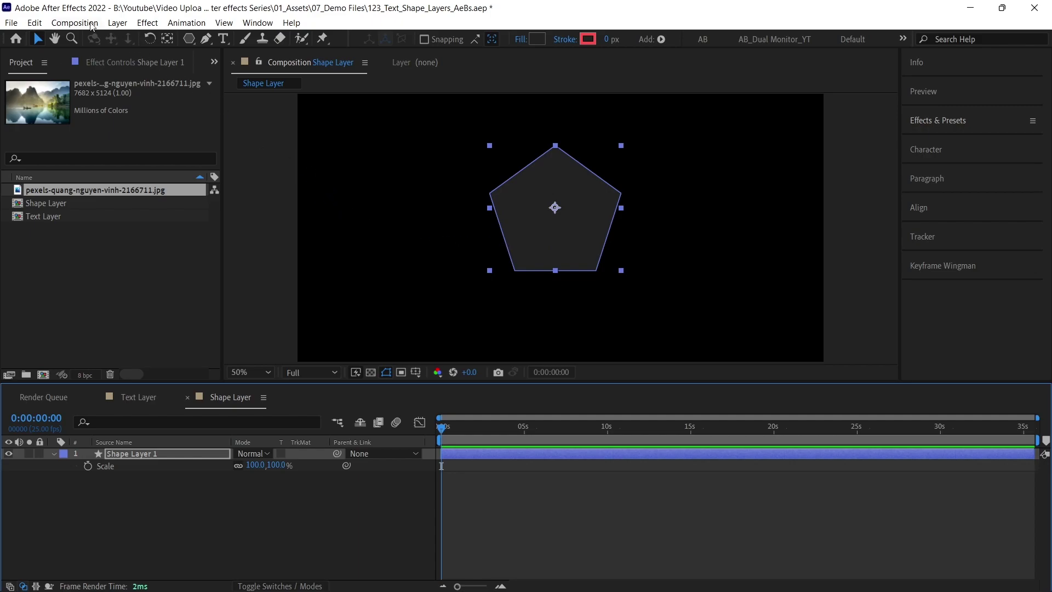
- Enable Center Anchor Point in New Shape Layers in the General preferences
left_click(35, 23)
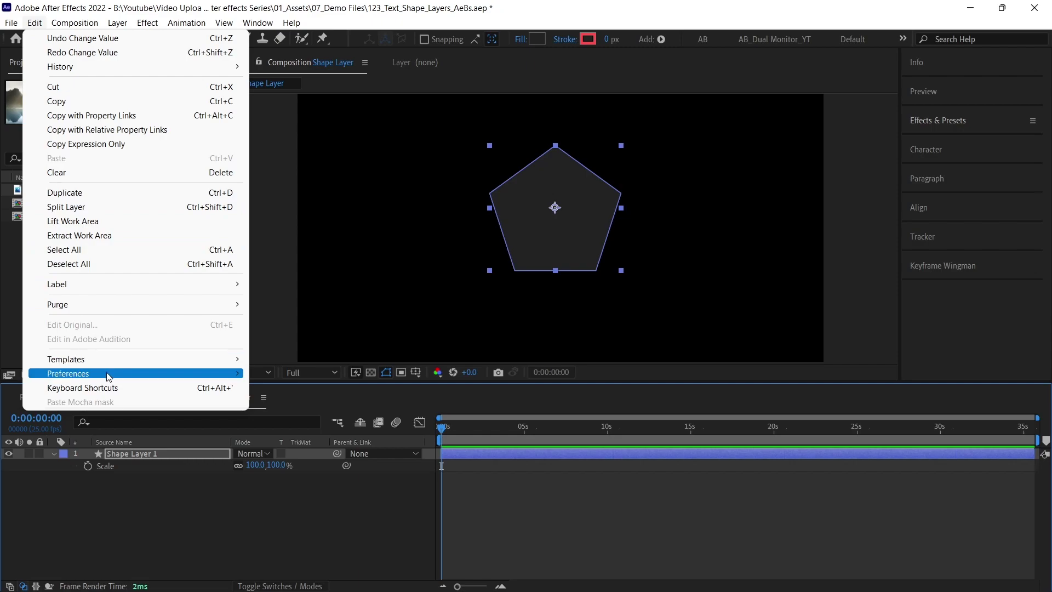
mouse_move(107, 374)
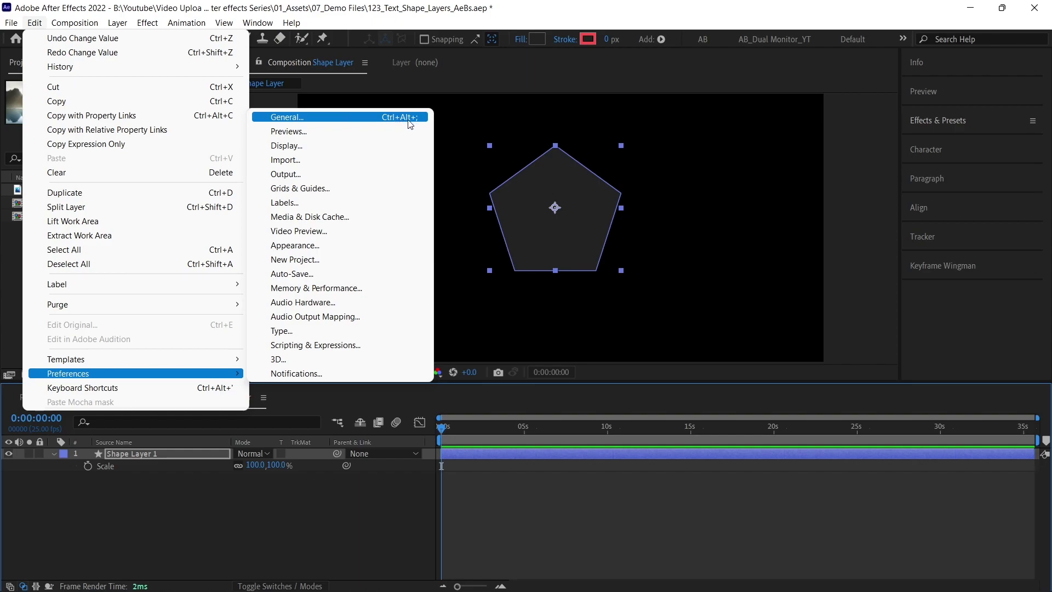
left_click(344, 124)
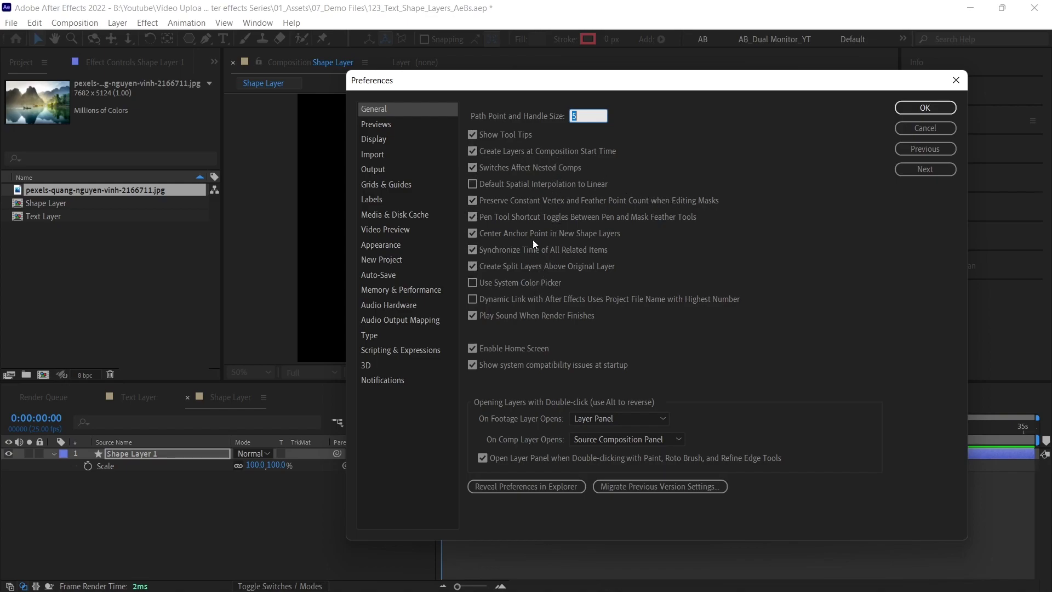
left_click(597, 237)
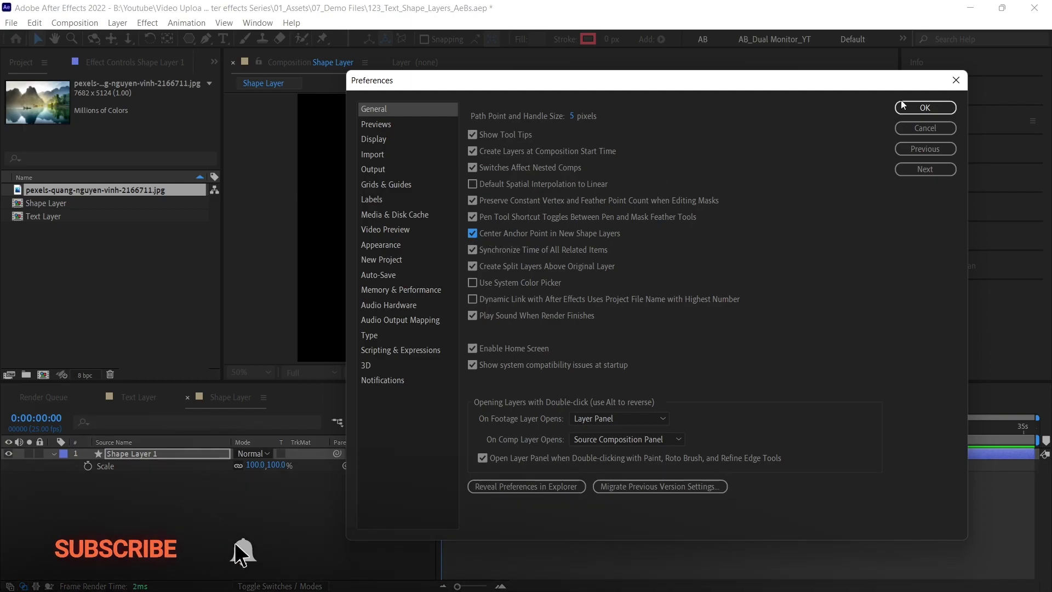
left_click(924, 107)
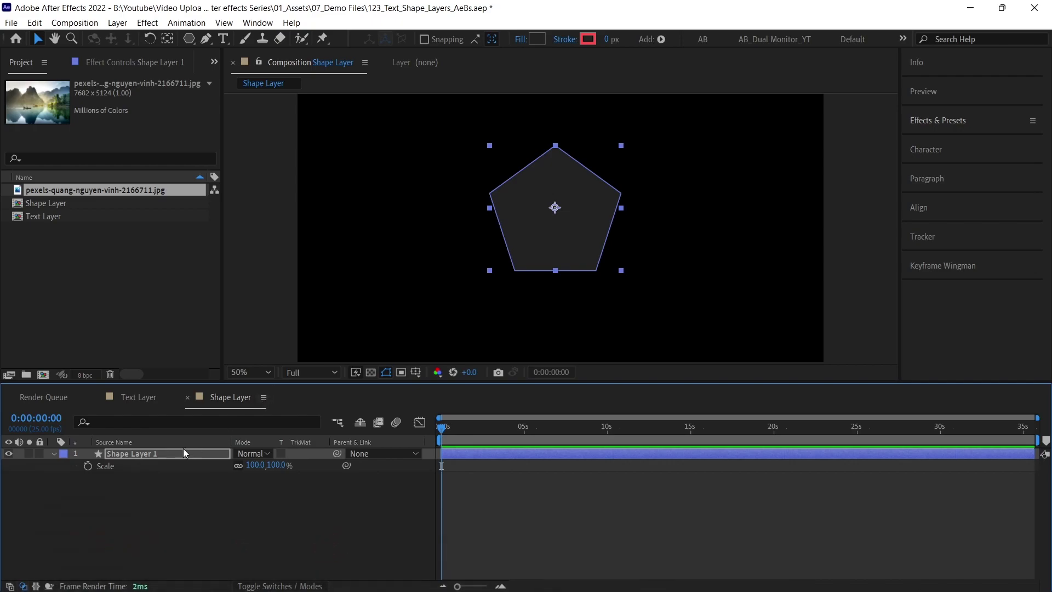
- Collapse Transform, expose Polystar 1's path, stroke and fill, and show the Add shape-item menu
left_click(53, 453)
left_click(54, 453)
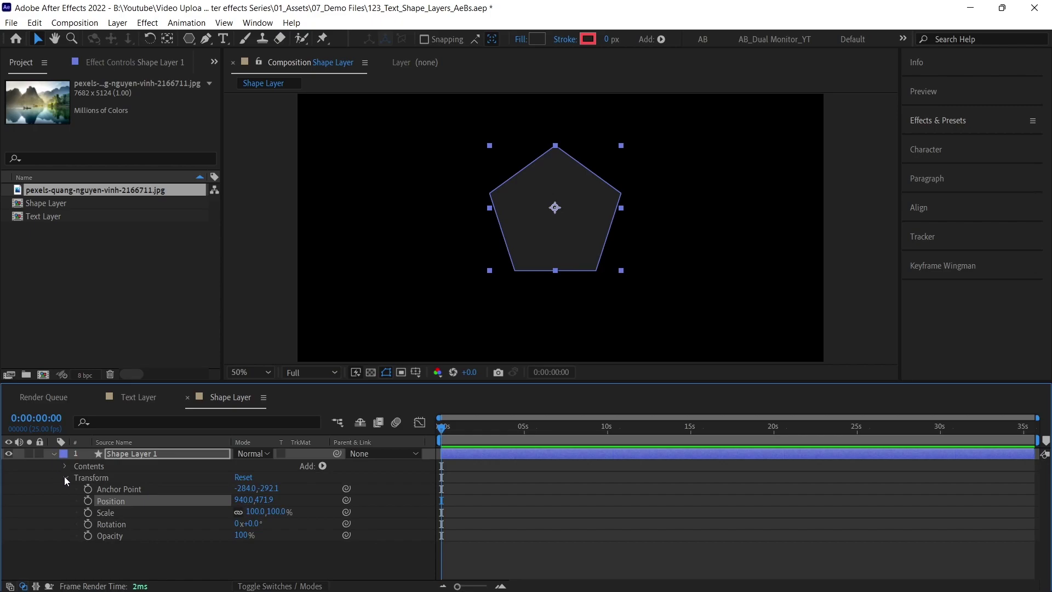
left_click(64, 477)
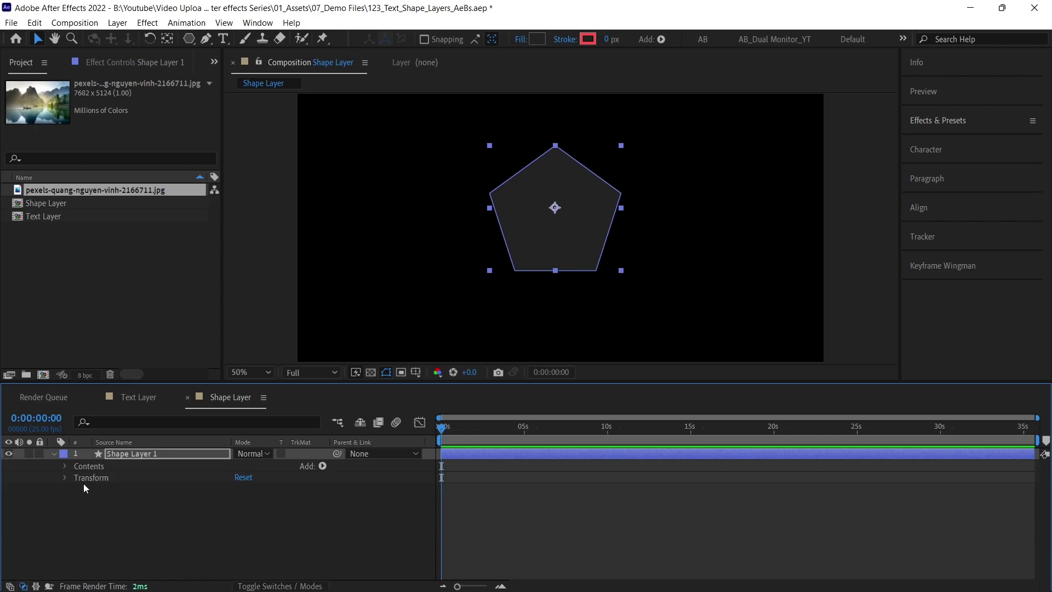
left_click(64, 477)
left_click(110, 500)
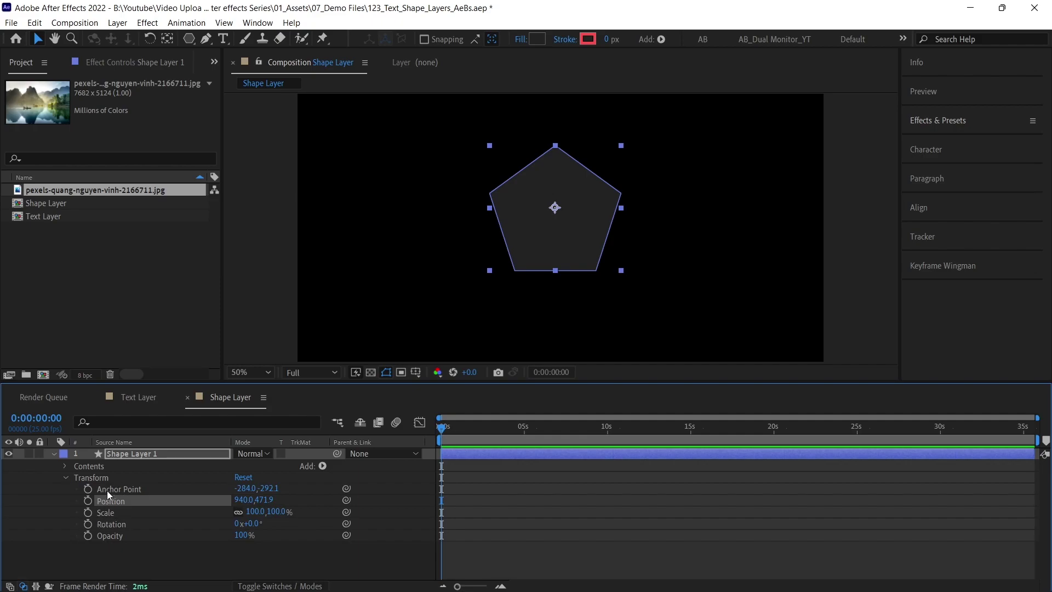
left_click(65, 477)
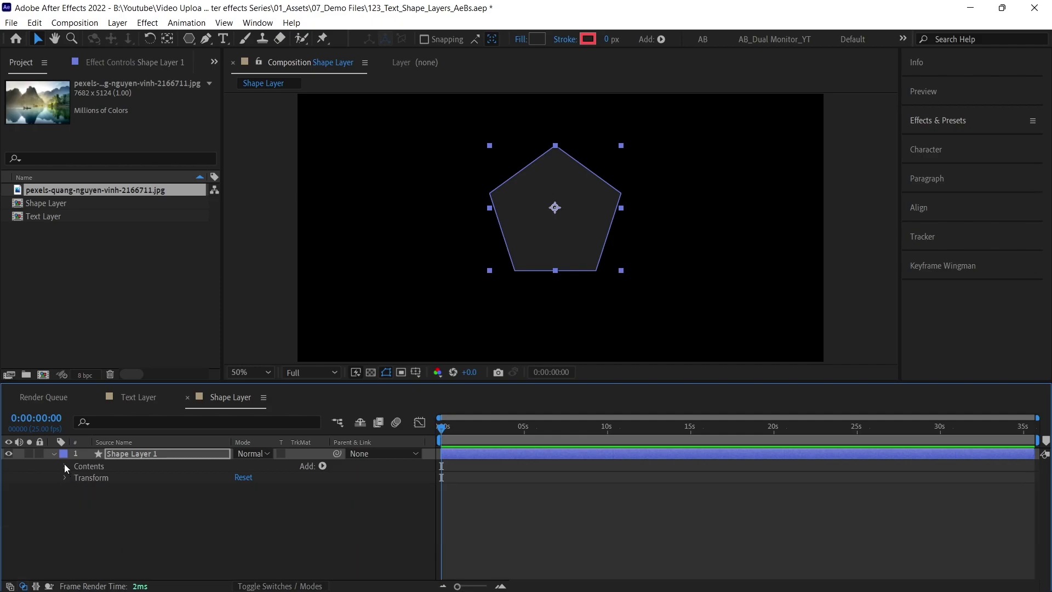
left_click(65, 465)
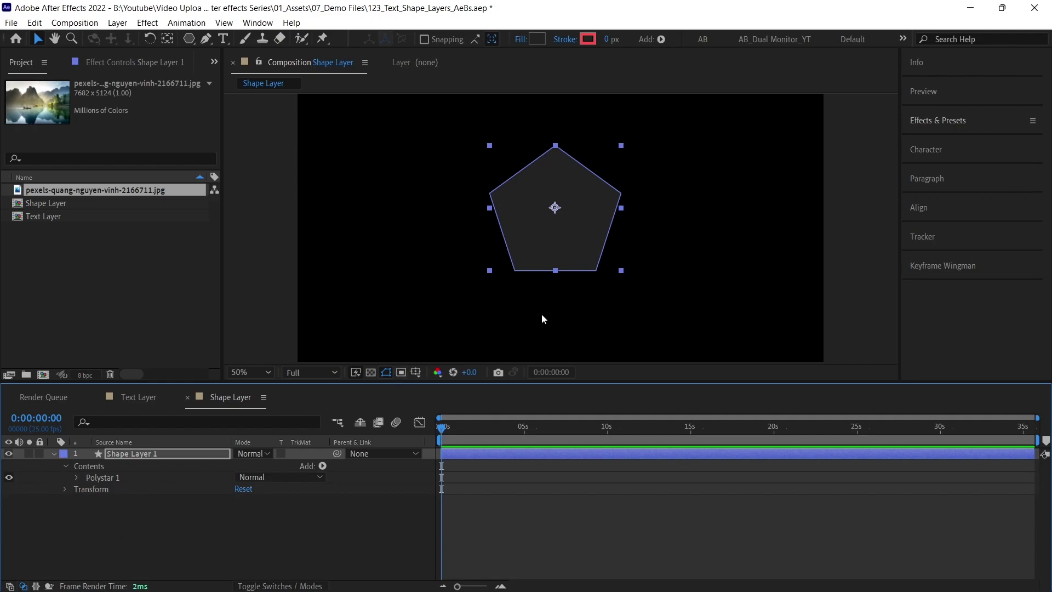
left_click(76, 477)
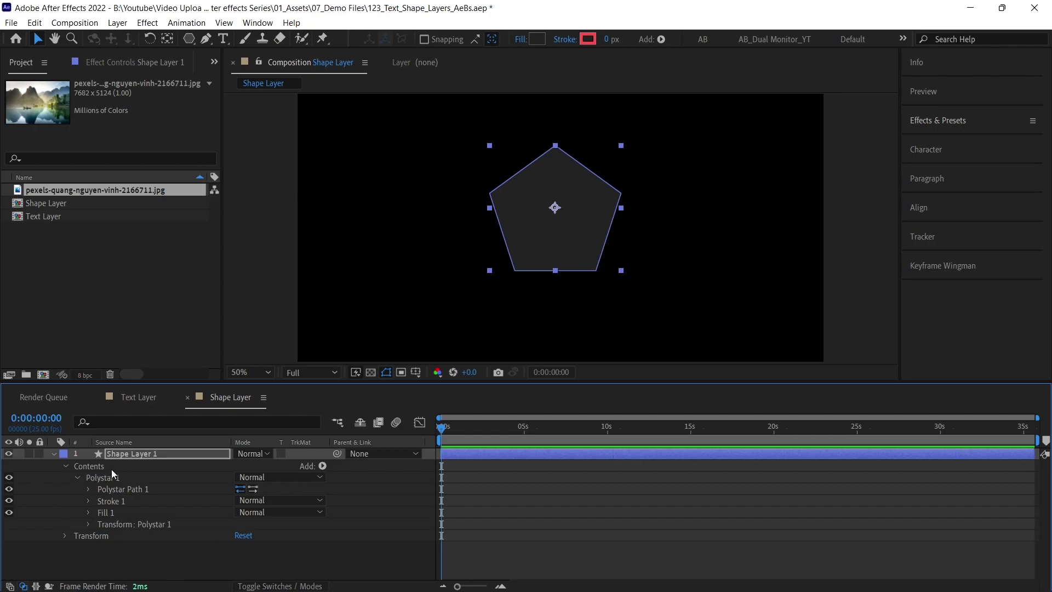
left_click(321, 466)
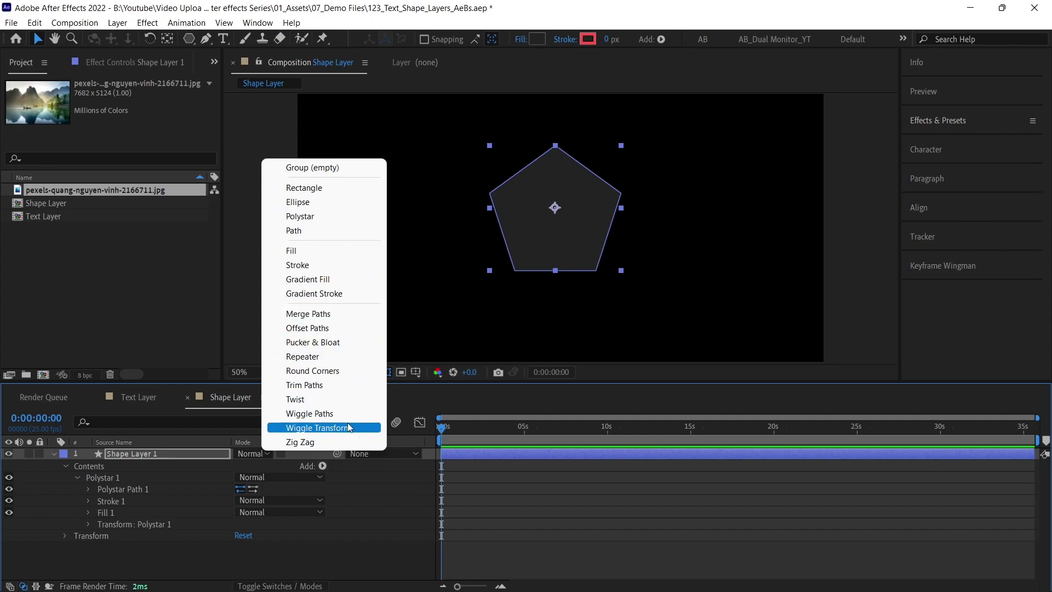
- Close the Add menu unused and expand Polystar Path 1 showing Points 5.0 and Outer Radius 252.3
left_click(386, 492)
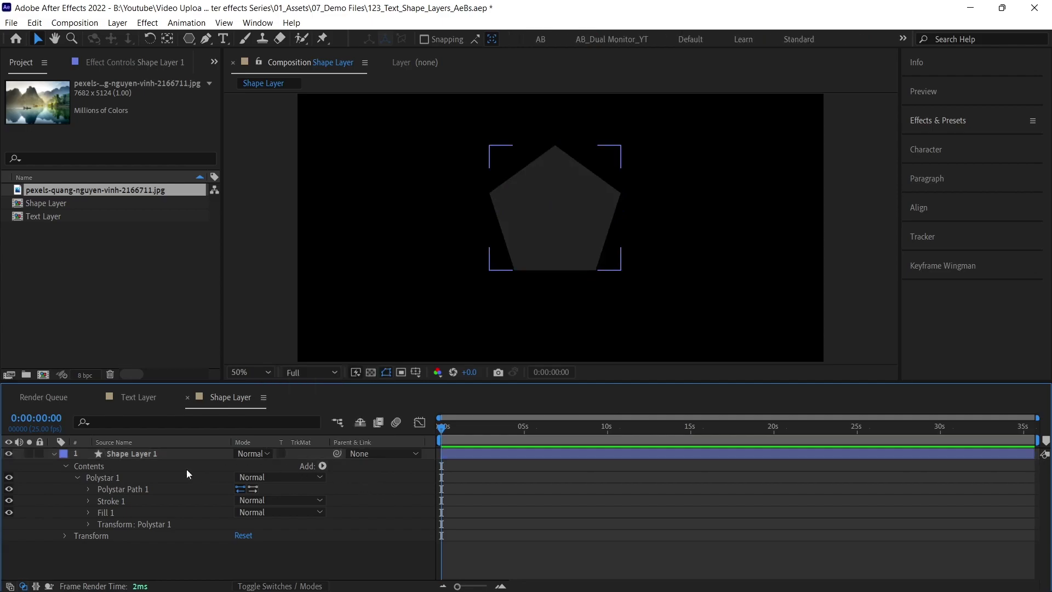
left_click(89, 488)
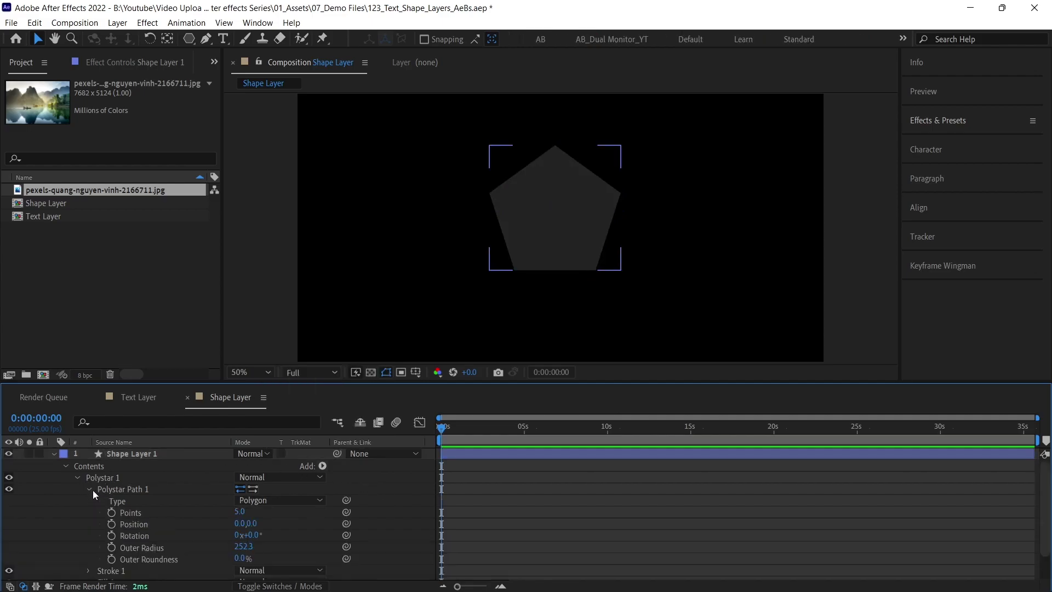
left_click(88, 488)
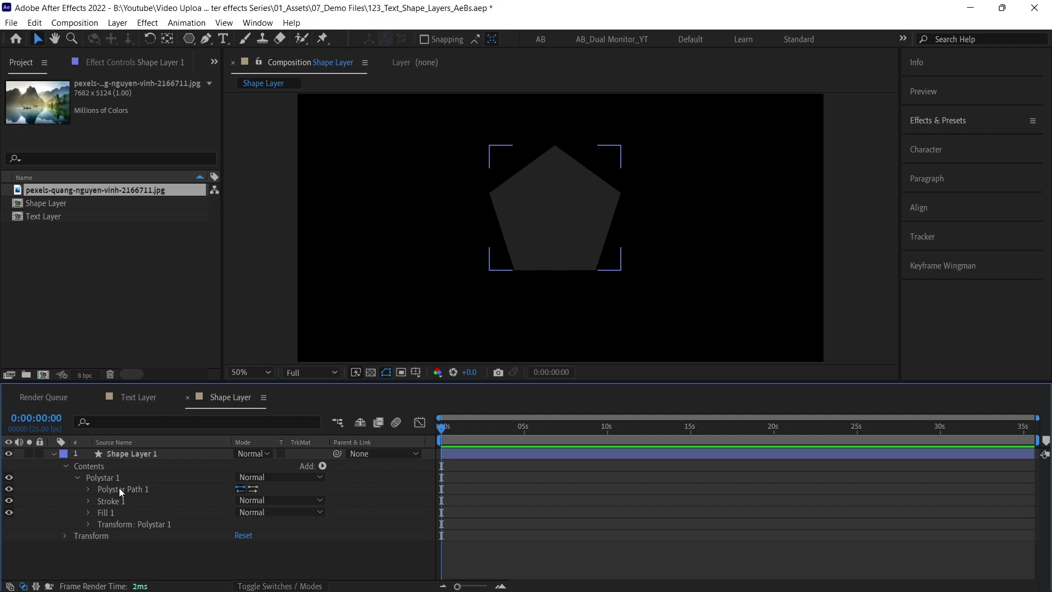
left_click(89, 488)
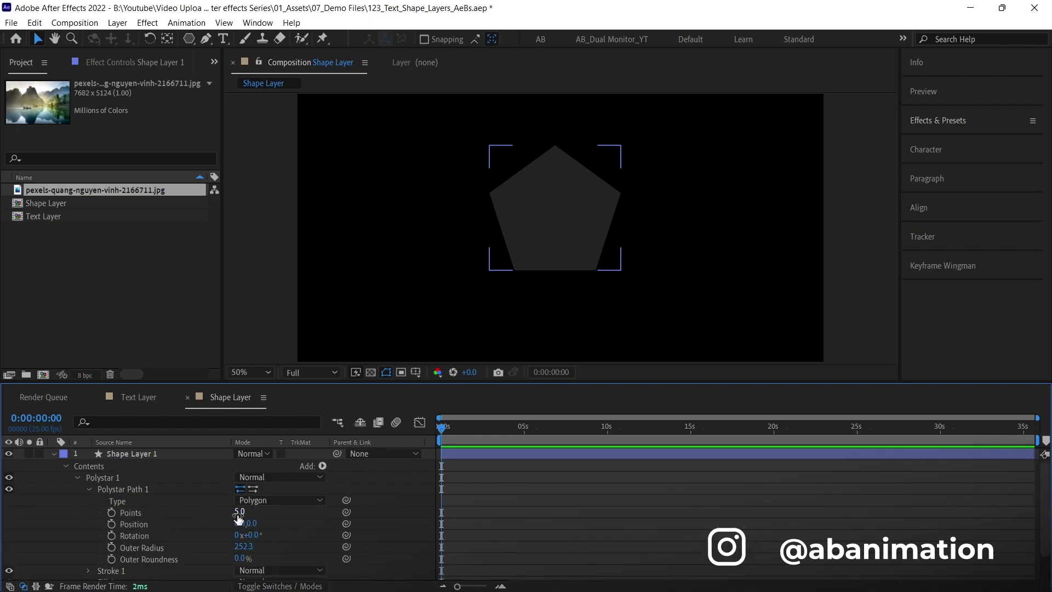
- Raise the Polystar Points from 5 to 7 and undo the position change
left_click_drag(239, 511, 304, 524)
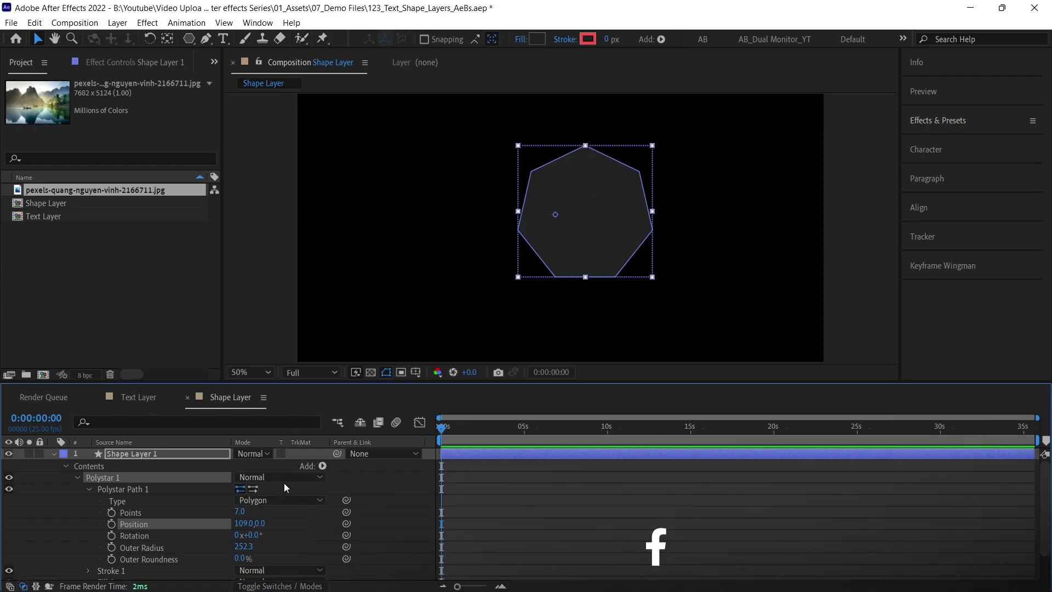
key("ctrl+z")
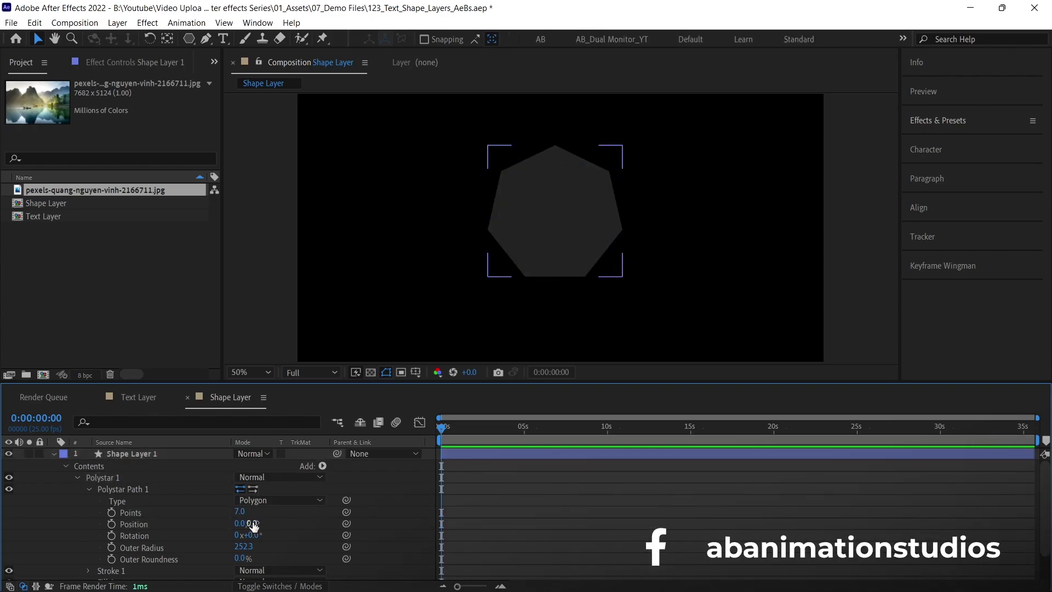
scroll(246, 525, "down", 1)
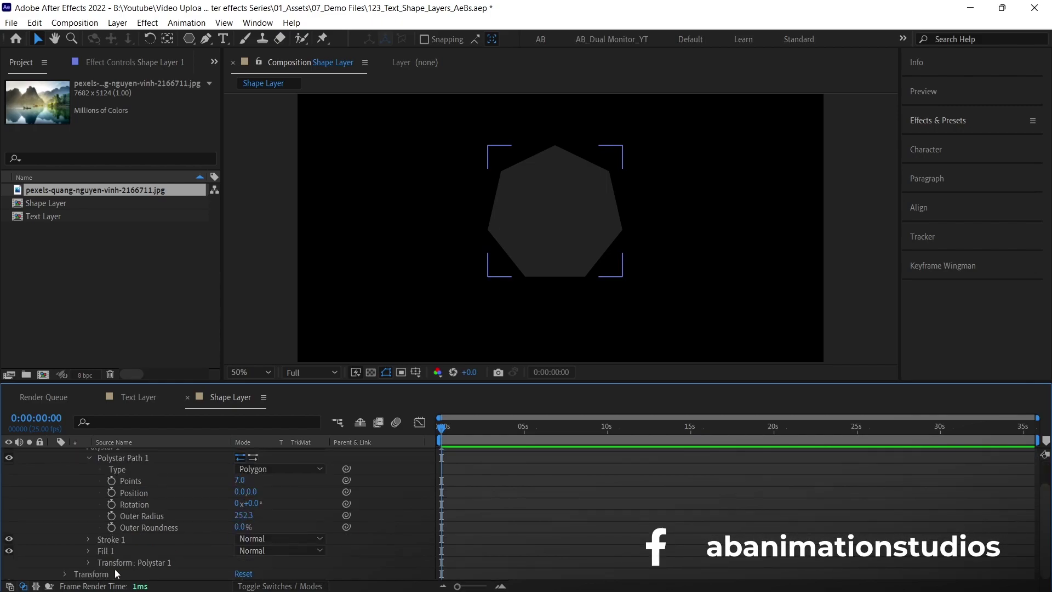
- Test rotating the heptagon 62 degrees in the transform settings, then undo it
left_click(137, 493)
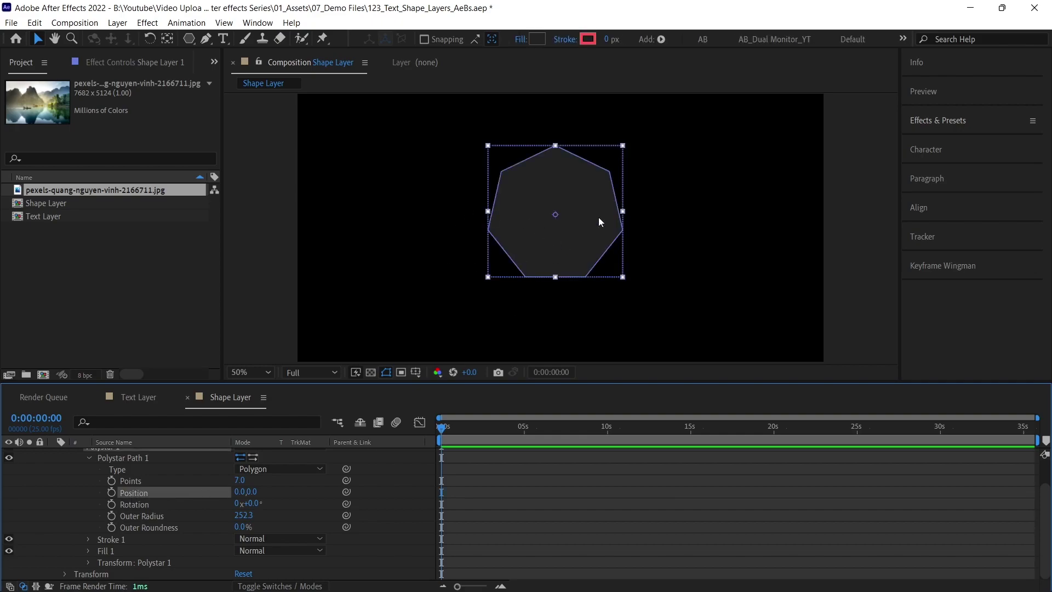
left_click(88, 563)
scroll(176, 554, "down", 4)
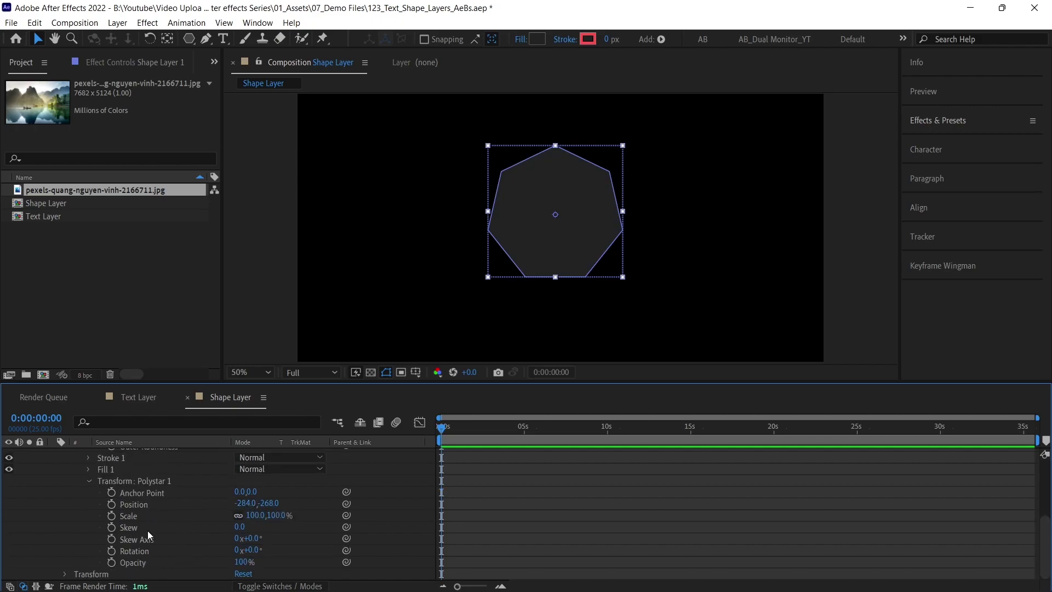
left_click(65, 573)
scroll(164, 542, "down", 3)
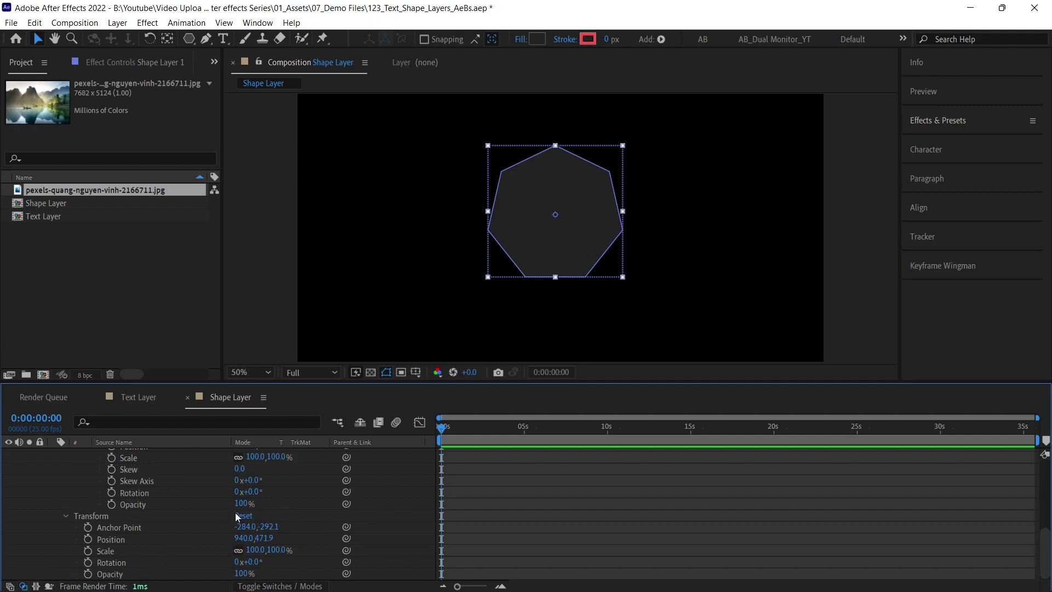
scroll(147, 525, "up", 5)
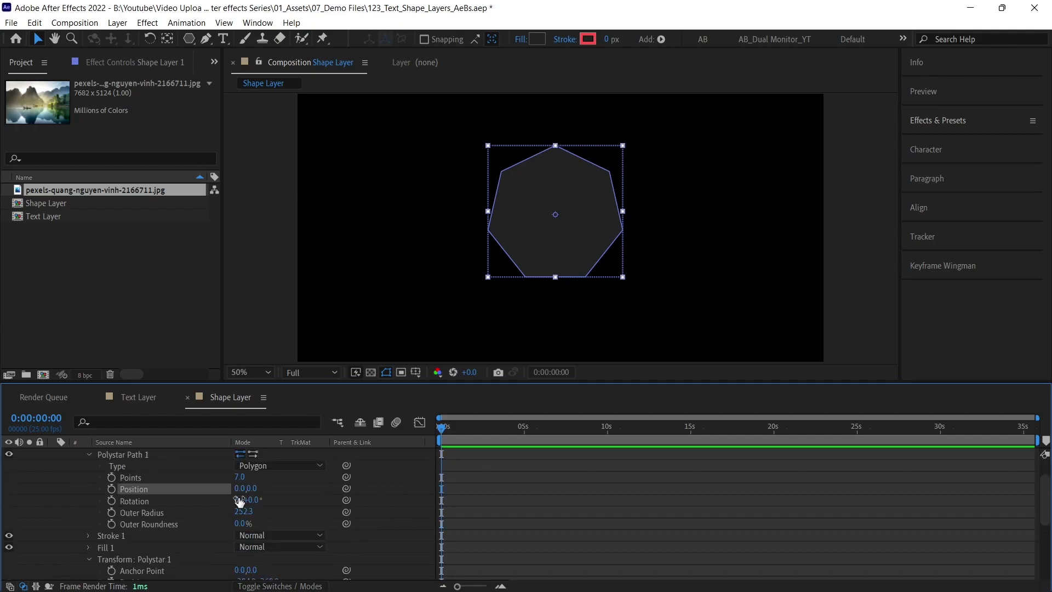
left_click_drag(252, 499, 241, 525)
key("ctrl+z")
key("ctrl+z")
key("ctrl+z")
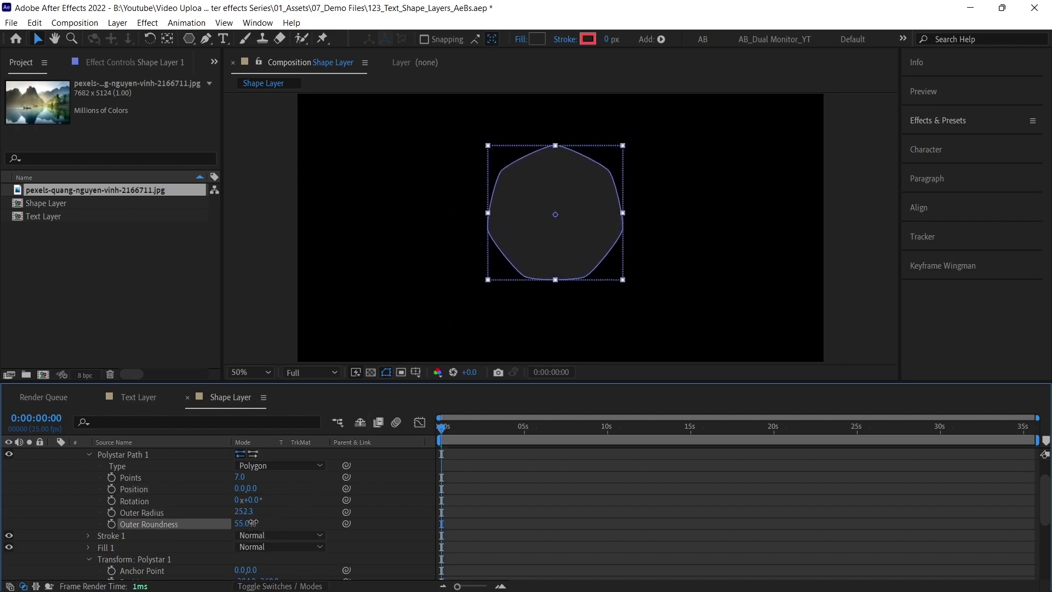
left_click(94, 535)
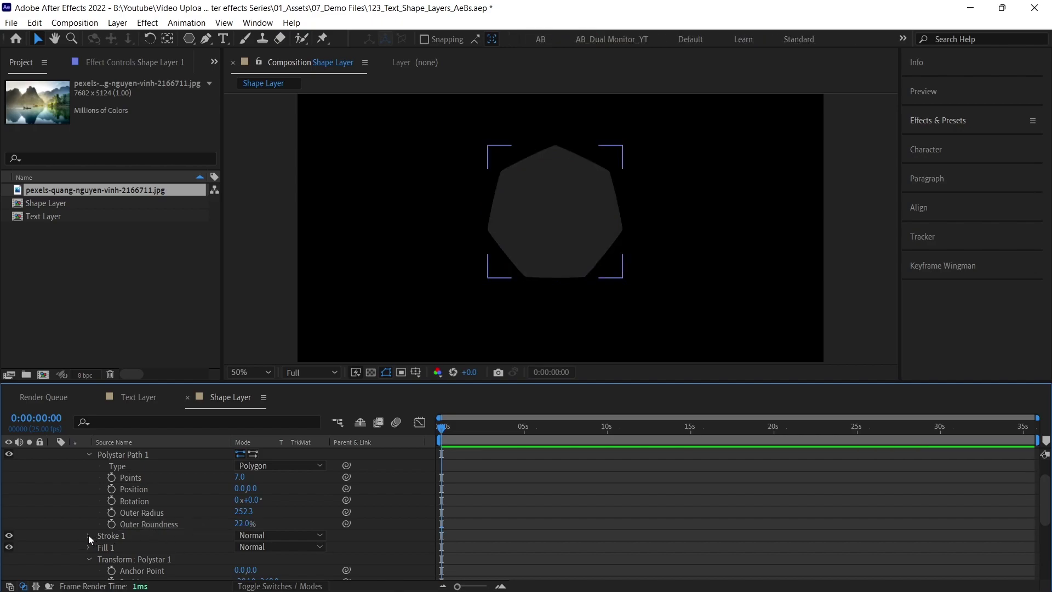
left_click(87, 535)
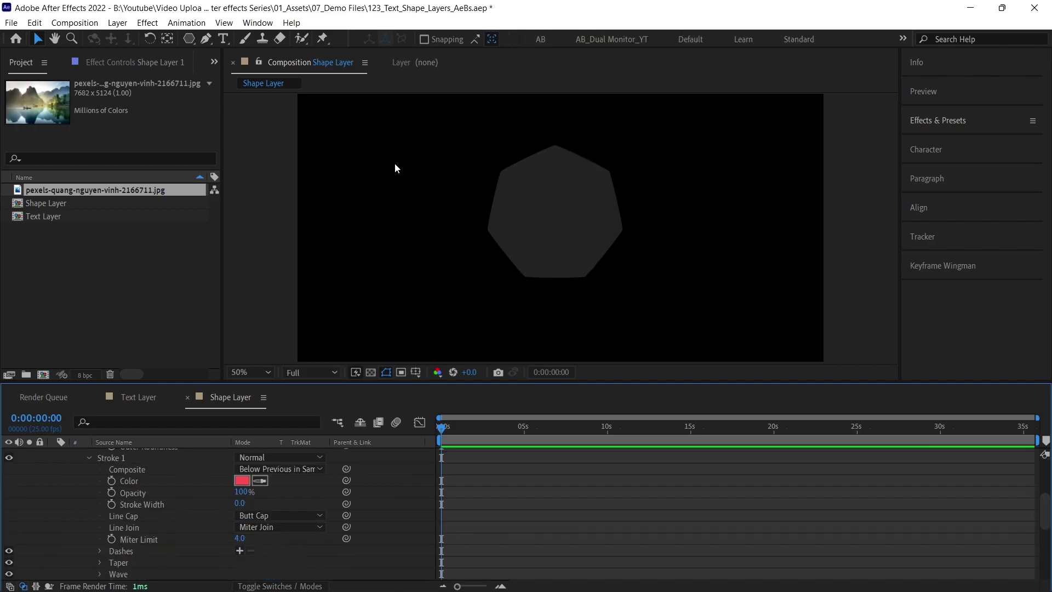
left_click(244, 514)
left_click(218, 510)
left_click(239, 503)
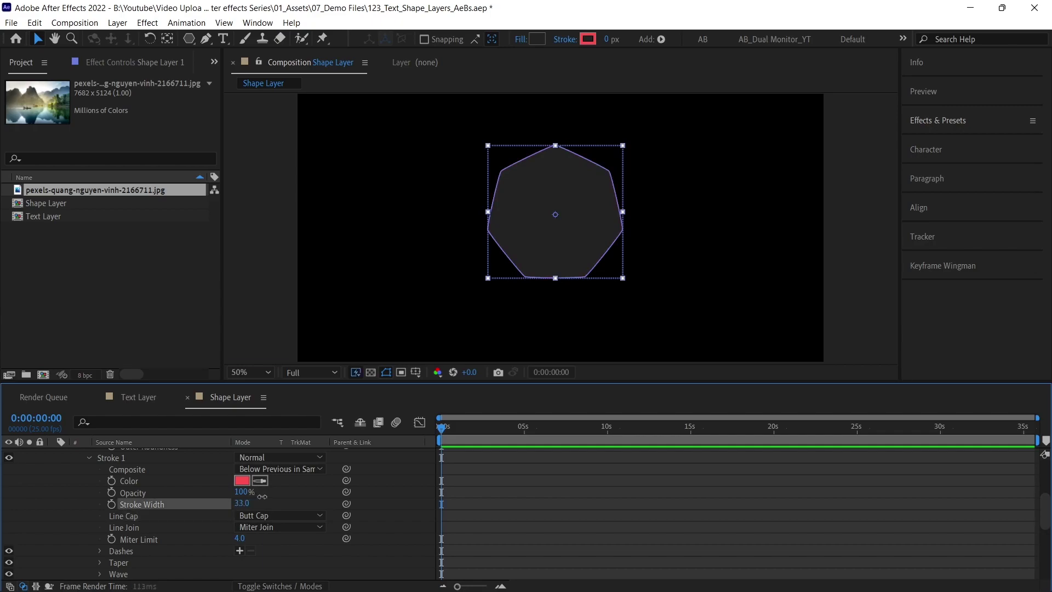
type("36")
key("Return")
key("ctrl+z")
scroll(178, 522, "down", 3)
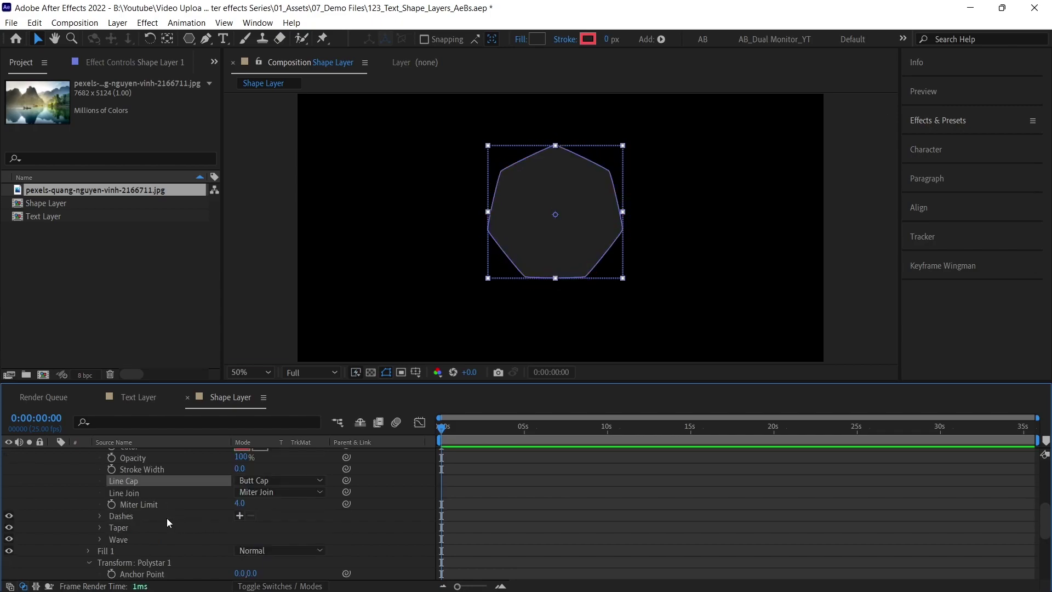
left_click(89, 515)
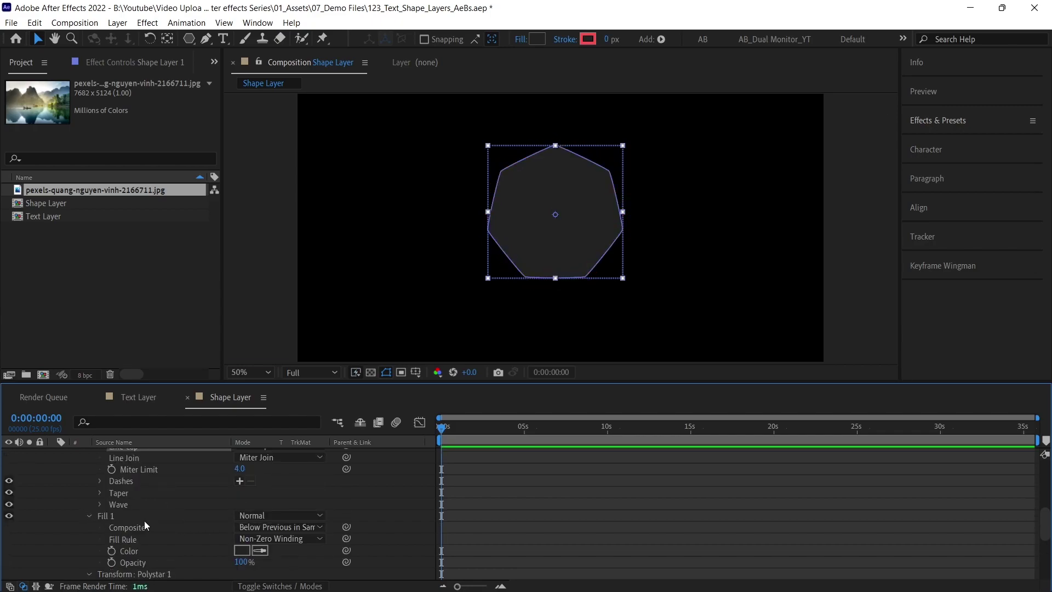
scroll(200, 524, "down", 1)
scroll(183, 524, "down", 2)
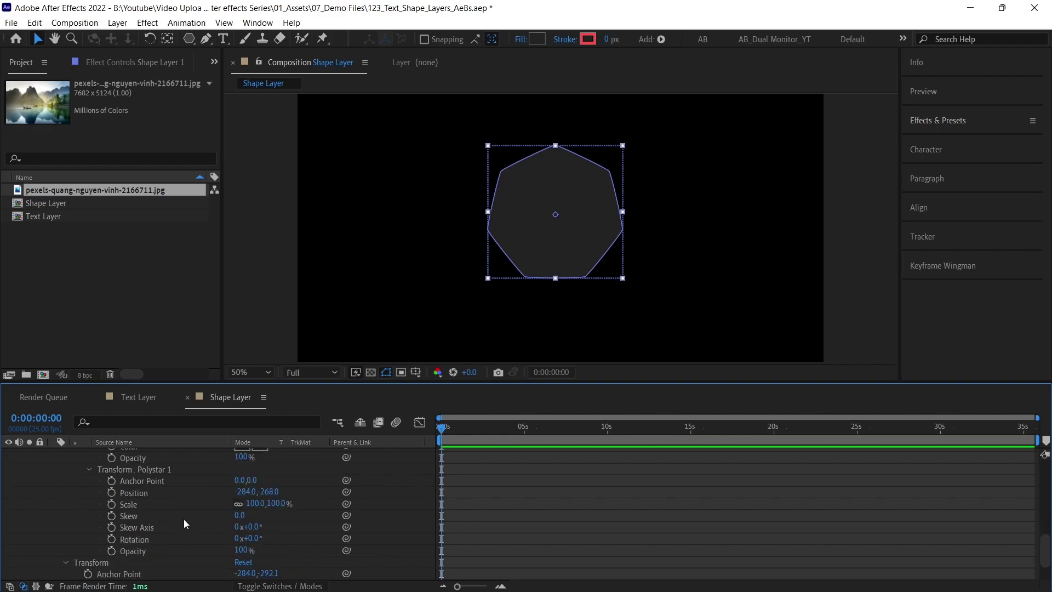
scroll(165, 507, "down", 2)
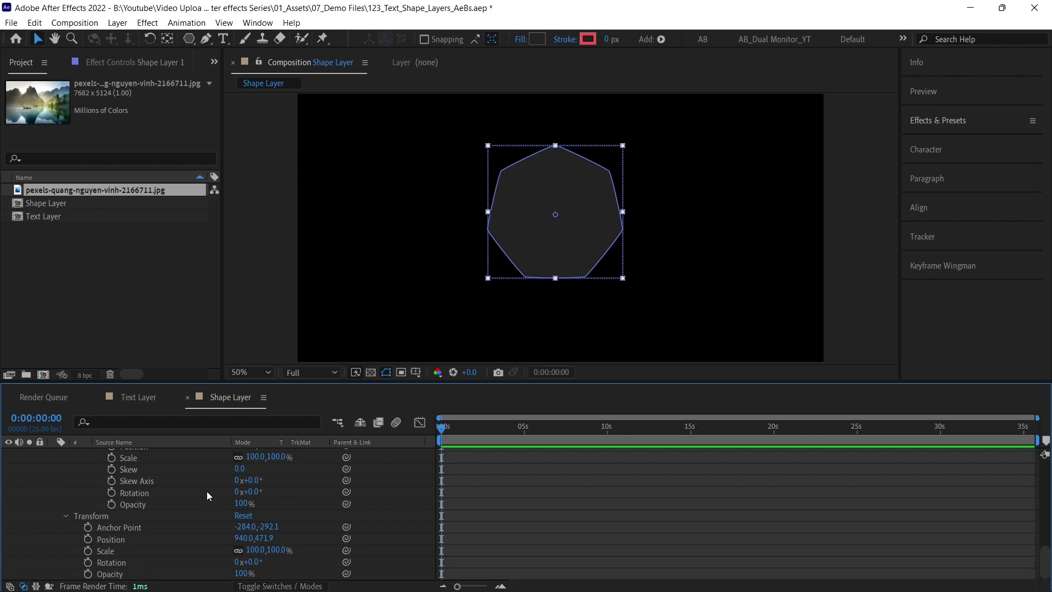
left_click(451, 488)
scroll(498, 481, "up", 5)
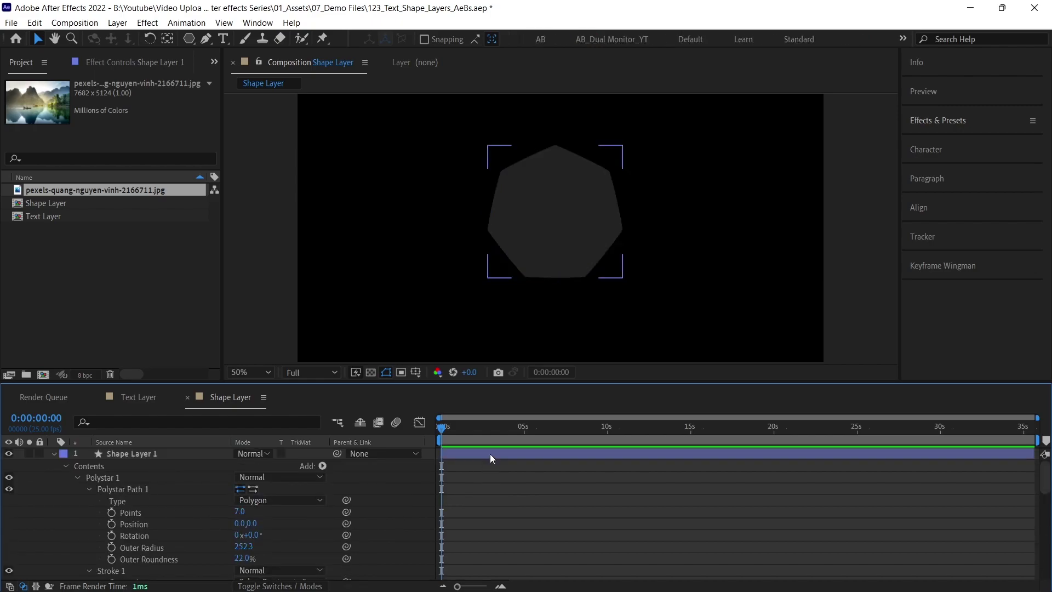
left_click(491, 454)
- Delete the heptagon layer and pen-draw a horizontal line across the composition
key("Delete")
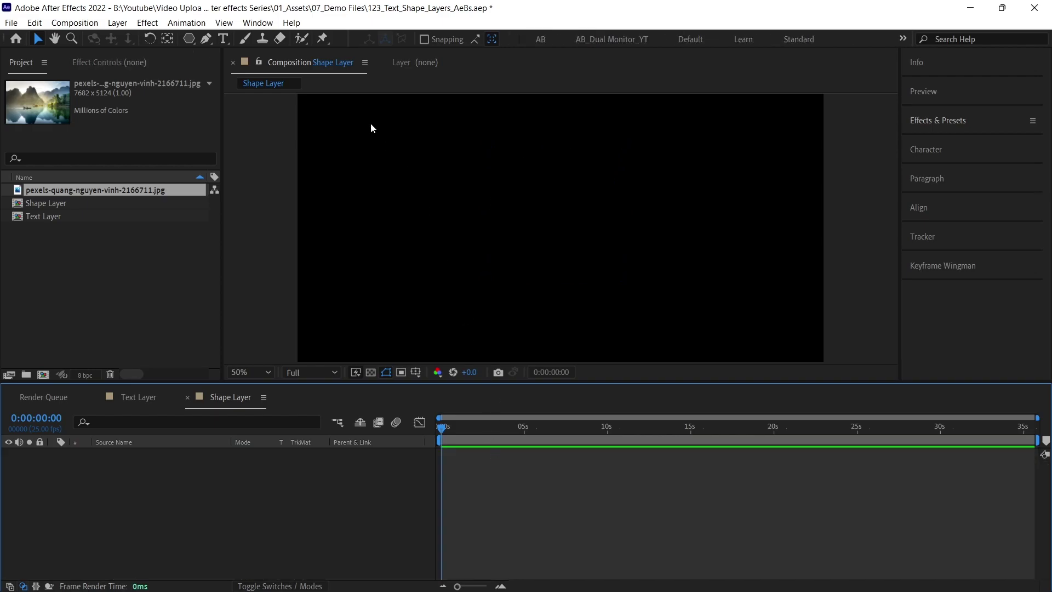
left_click(210, 39)
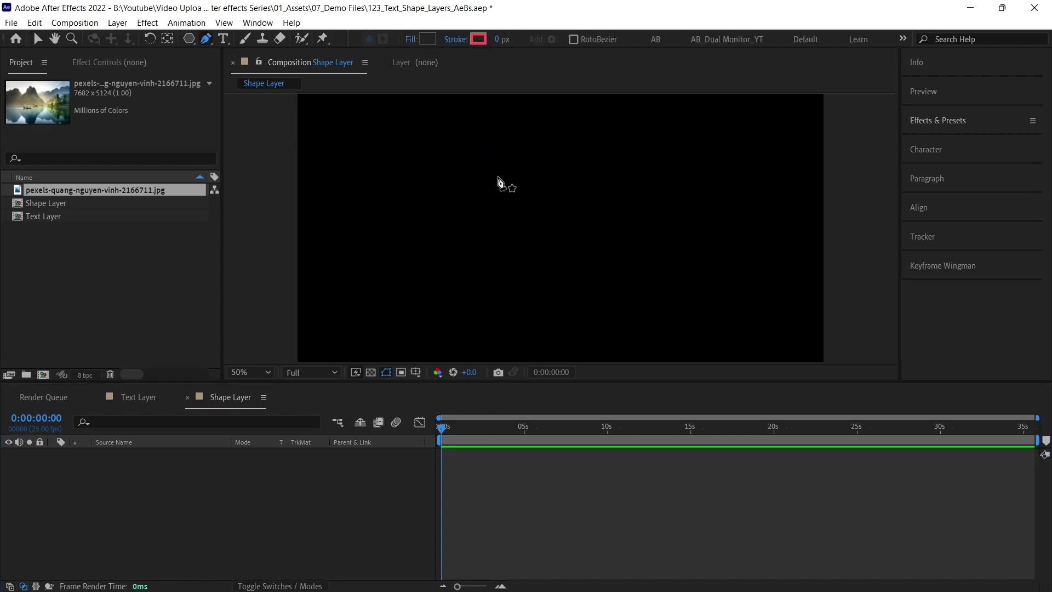
left_click(391, 224)
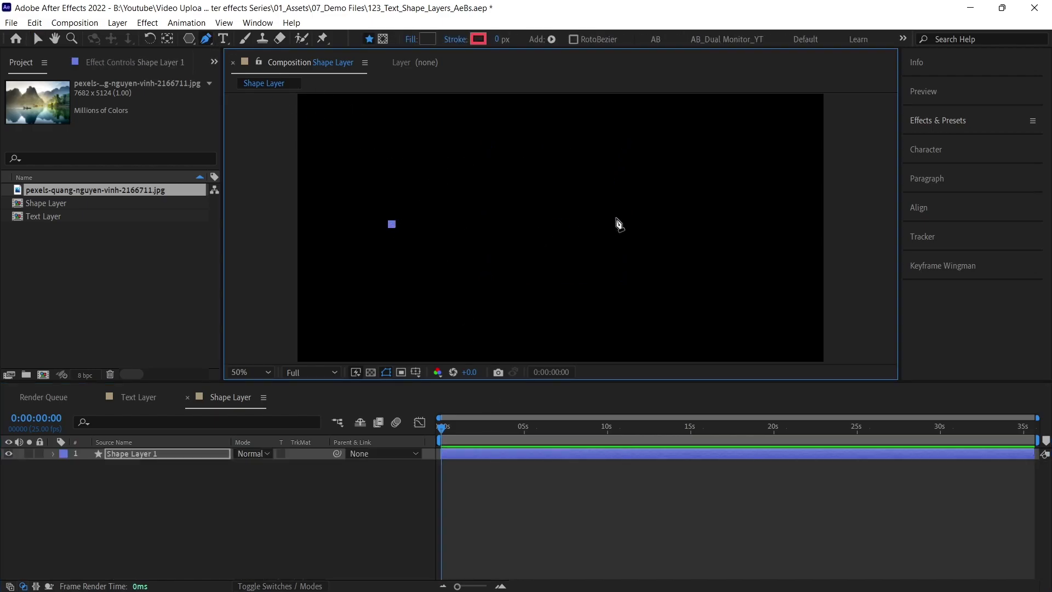
left_click(763, 224)
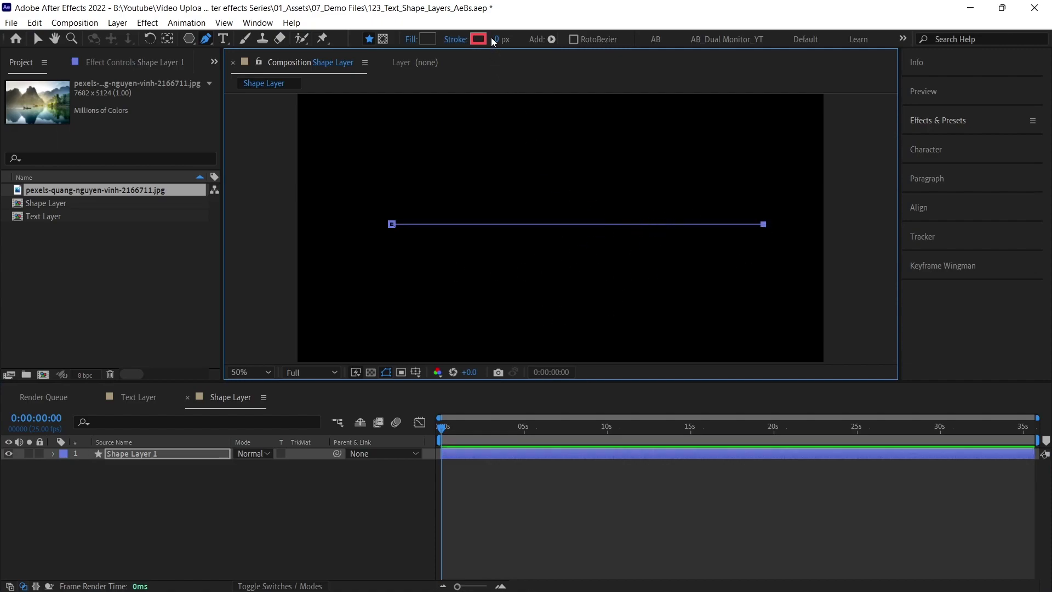
- Set the line's stroke width to 35 px and deselect it
left_click(496, 40)
mouse_move(495, 40)
left_mouse_down()
mouse_move(514, 39)
mouse_move(493, 47)
left_mouse_up()
left_click(37, 39)
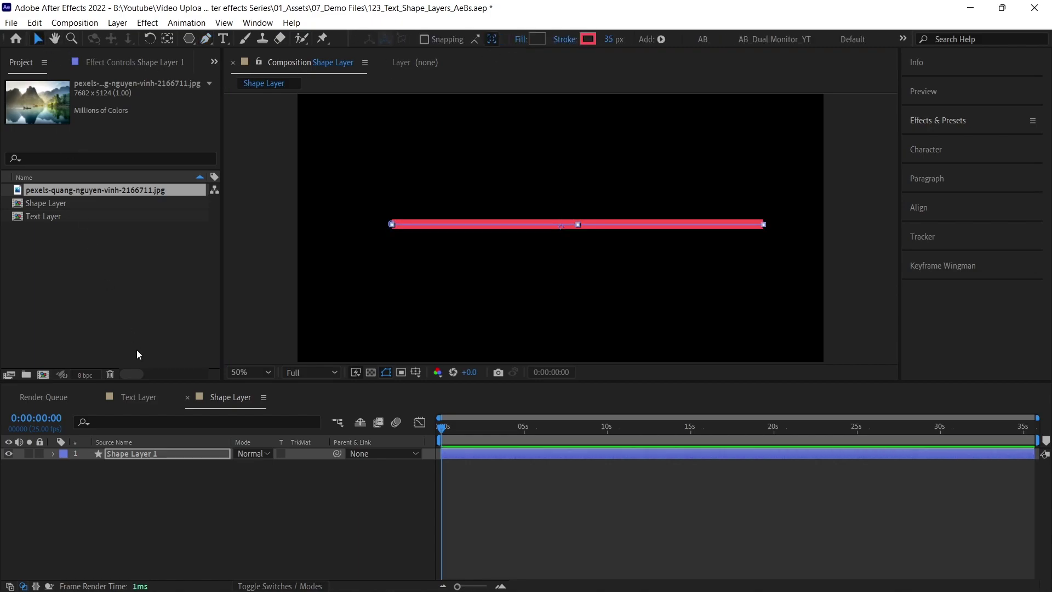
left_click(133, 504)
- Add a Trim Paths operator to the line's shape layer
left_click(162, 452)
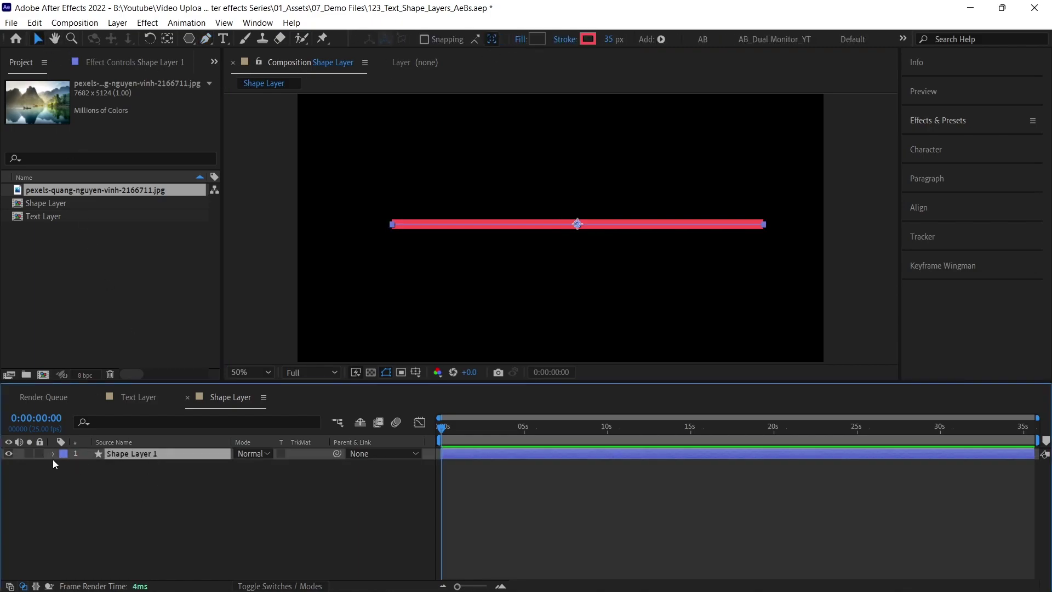
left_click(54, 454)
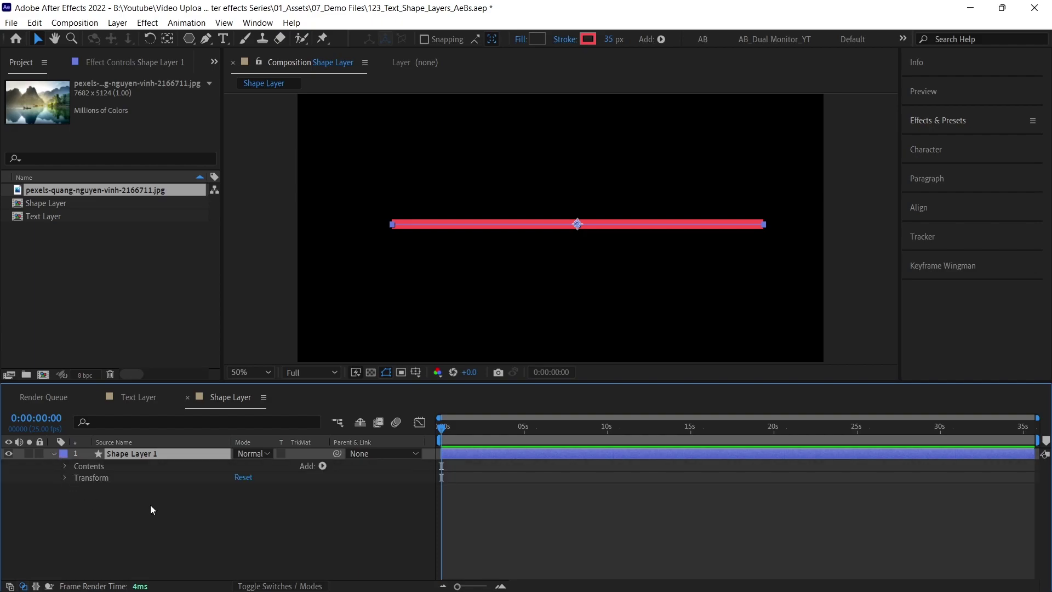
left_click(324, 466)
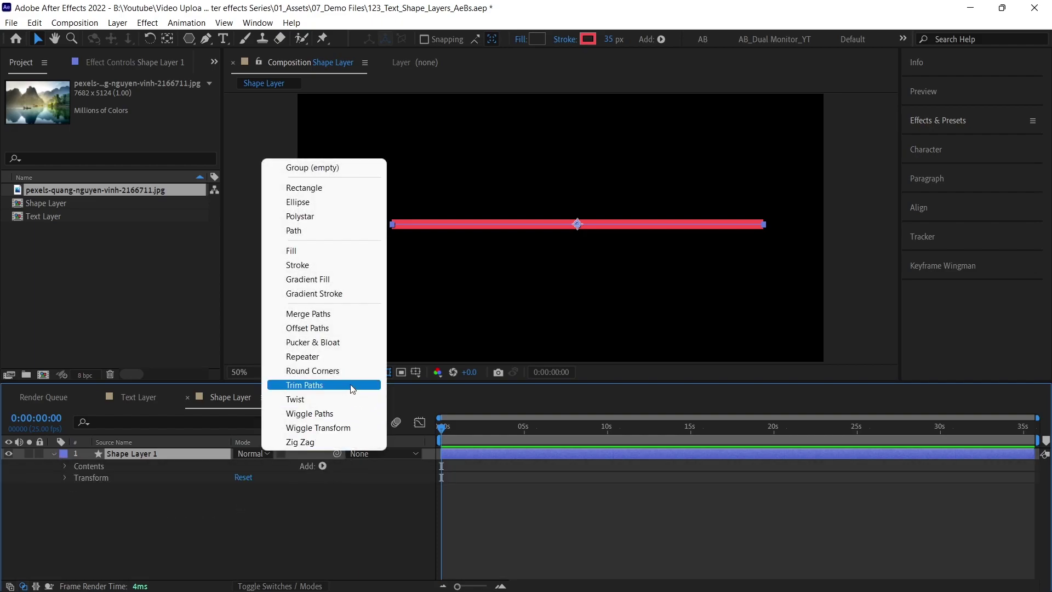
left_click(323, 385)
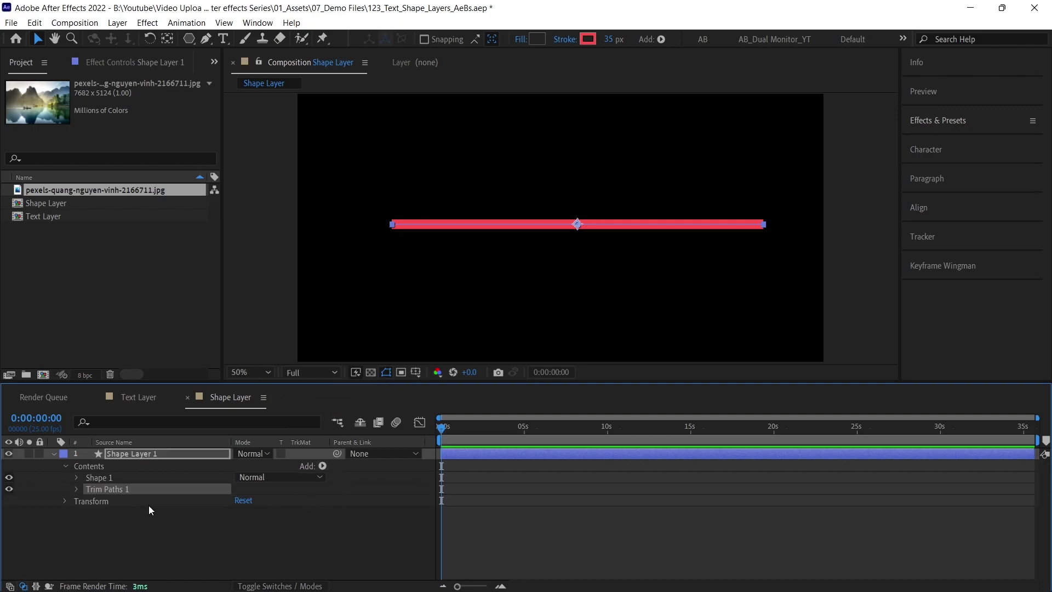
- Preview trimming by lowering Trim Paths End, then restore End to 100%
left_click(76, 489)
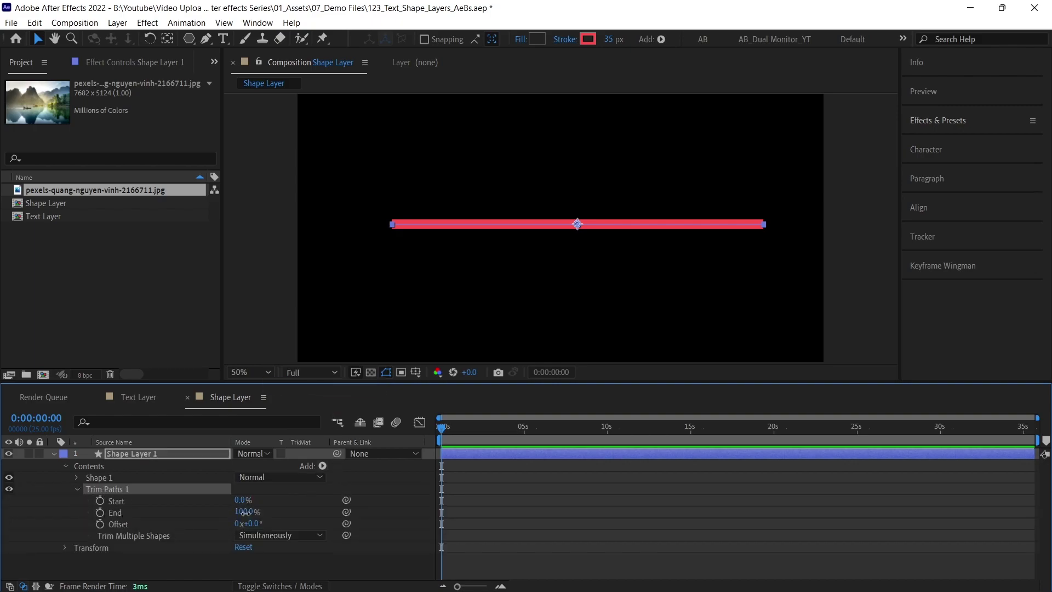
mouse_move(244, 511)
left_mouse_down()
mouse_move(6, 514)
mouse_move(251, 514)
mouse_move(206, 518)
mouse_move(230, 518)
mouse_move(234, 497)
mouse_move(193, 517)
mouse_move(101, 507)
mouse_move(110, 523)
left_mouse_up()
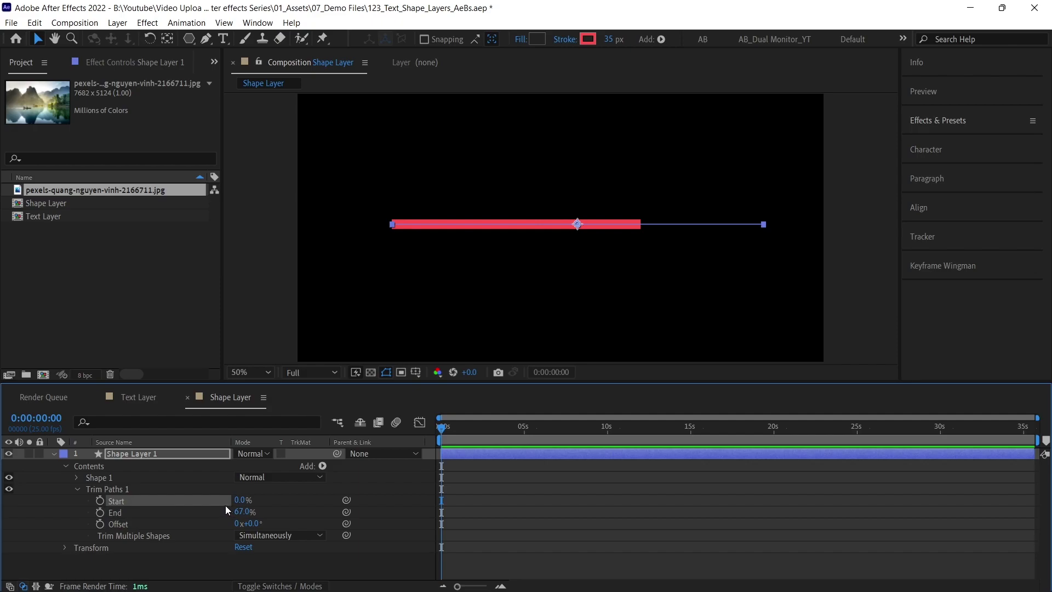
key("ctrl+z")
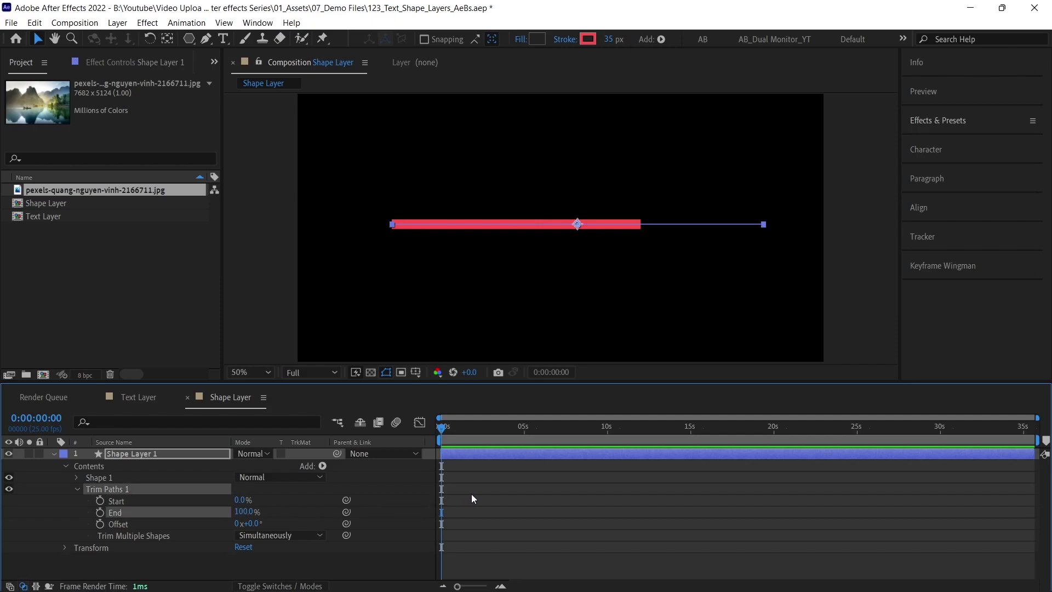
left_click(482, 488)
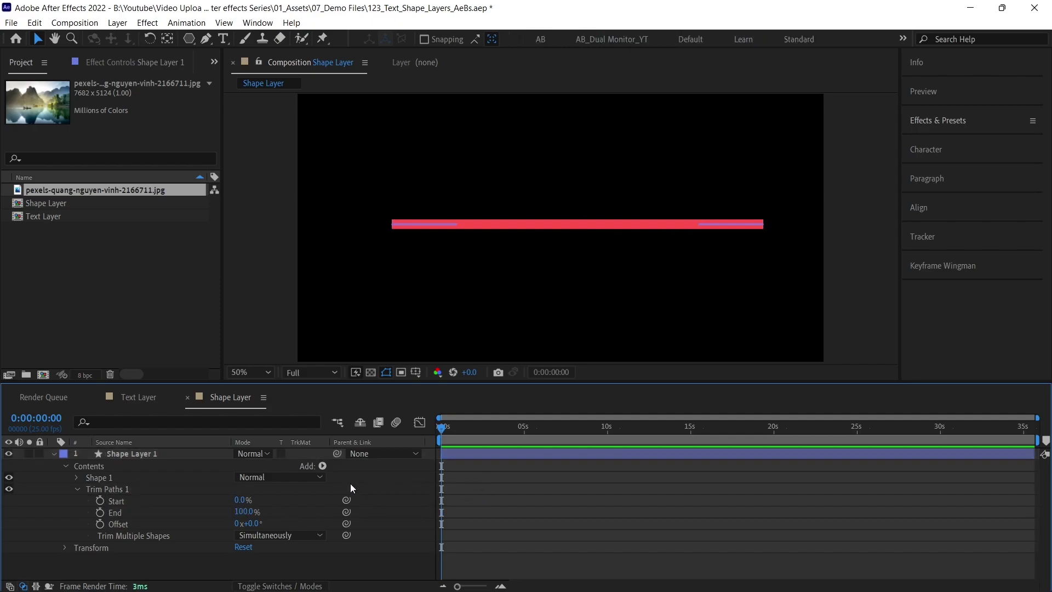
left_click(318, 466)
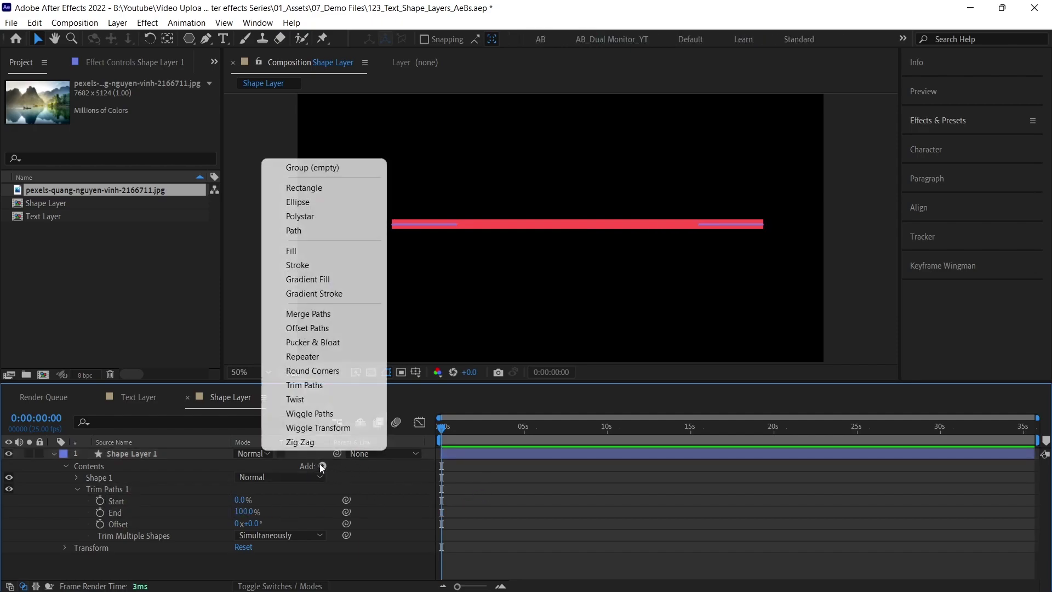
left_click(324, 412)
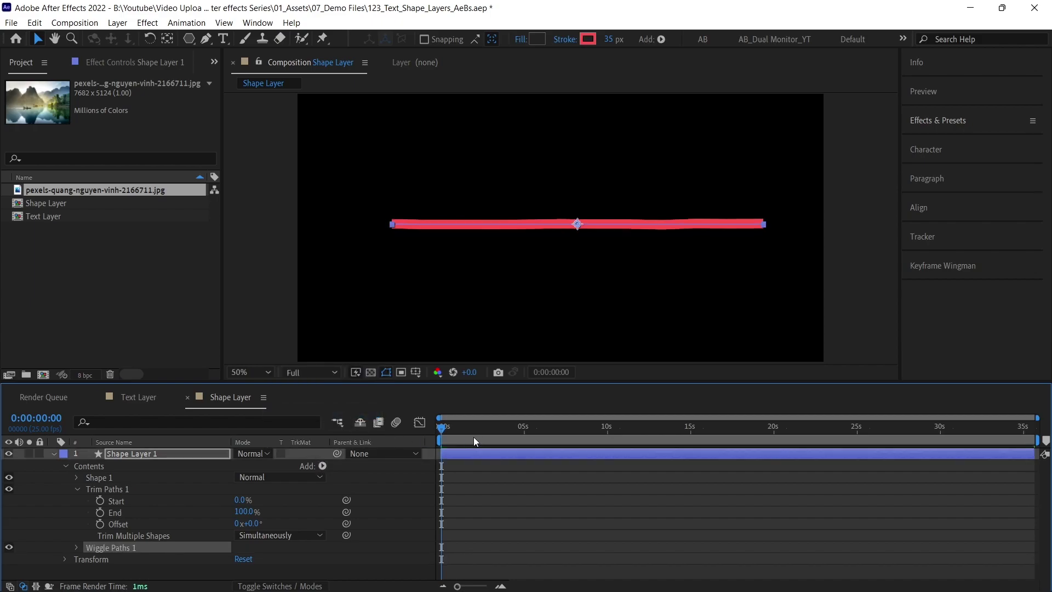
left_click(77, 547)
key("space")
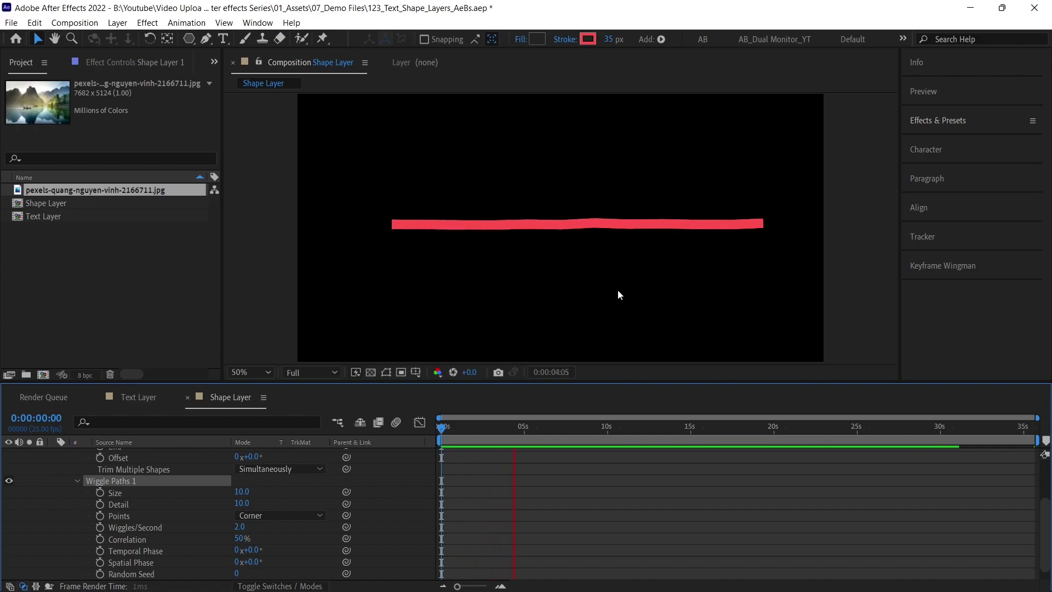
key("space")
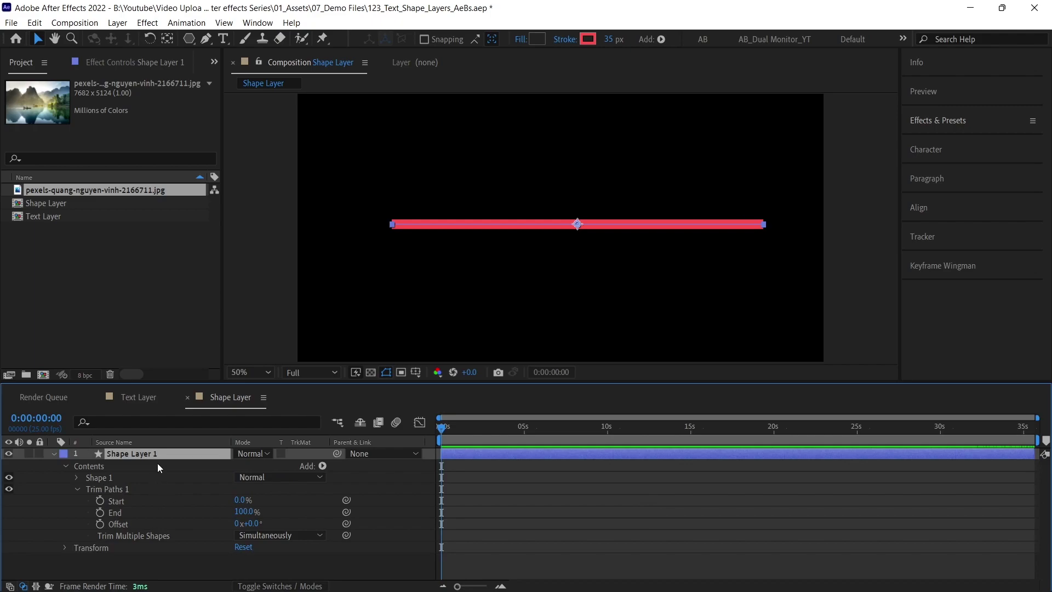
- Delete the long line and pen-draw a short vertical stroke near the top-middle
key("Delete")
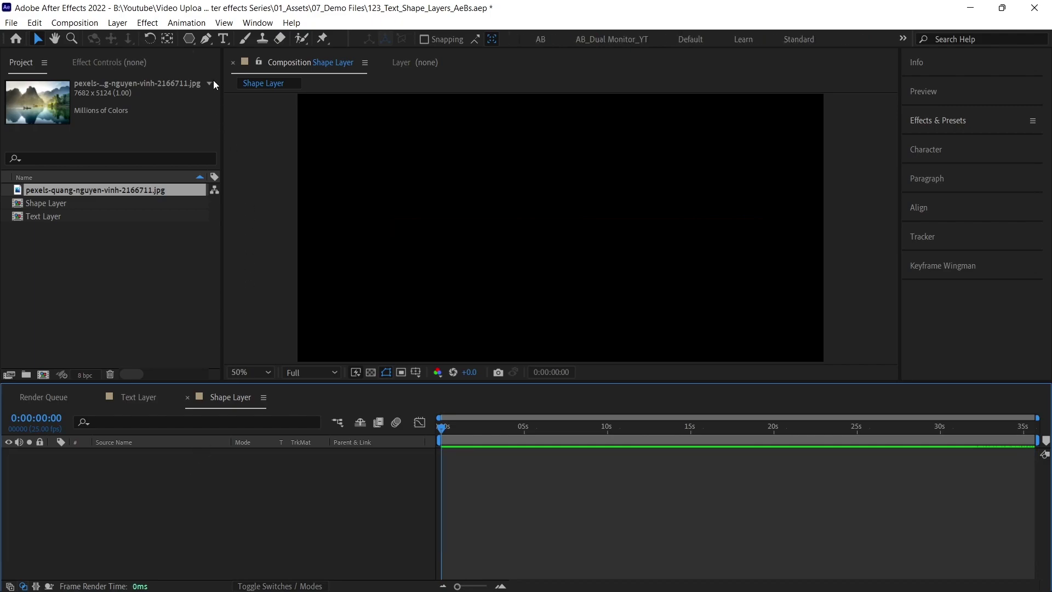
left_click(206, 38)
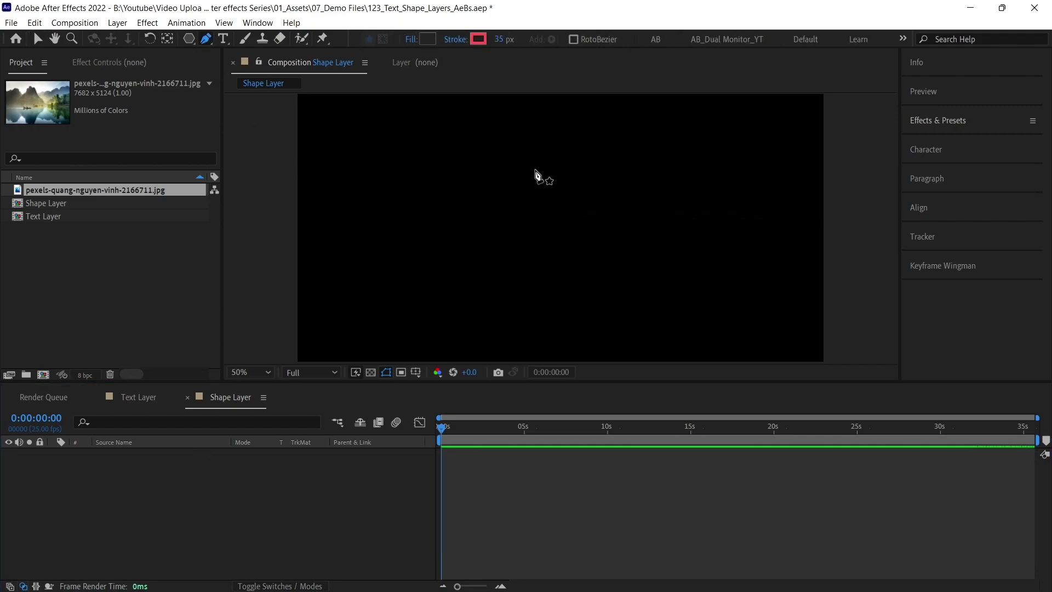
left_click(535, 167)
left_click(535, 192)
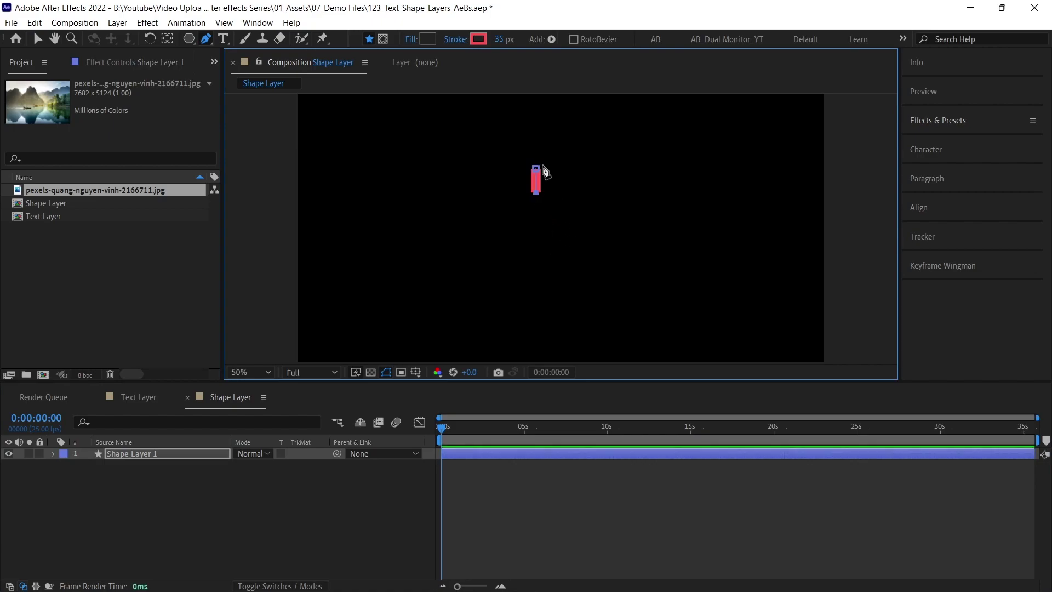
left_click(39, 39)
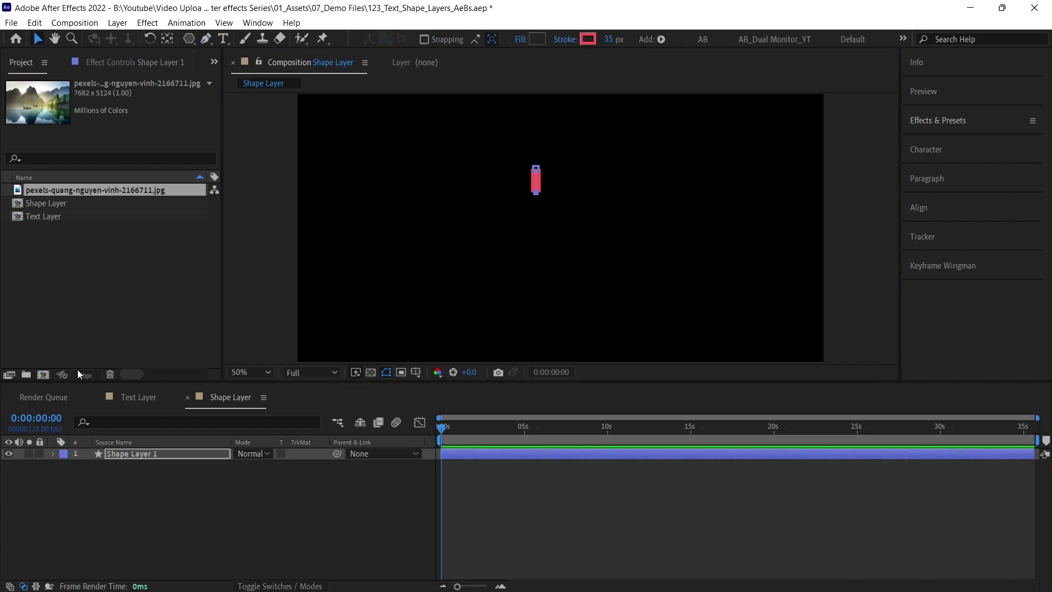
left_click(53, 453)
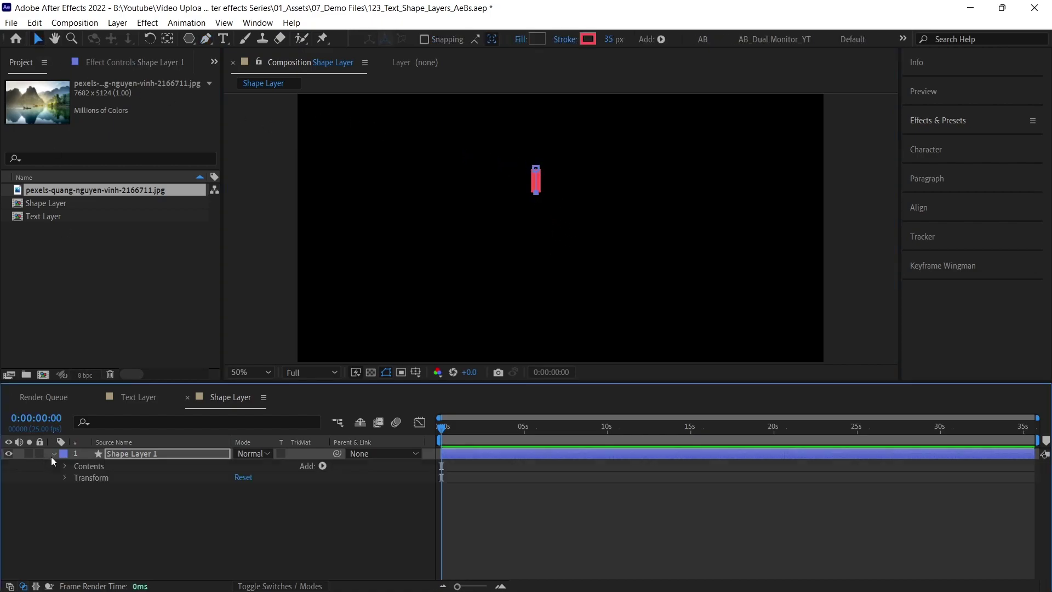
left_click(323, 465)
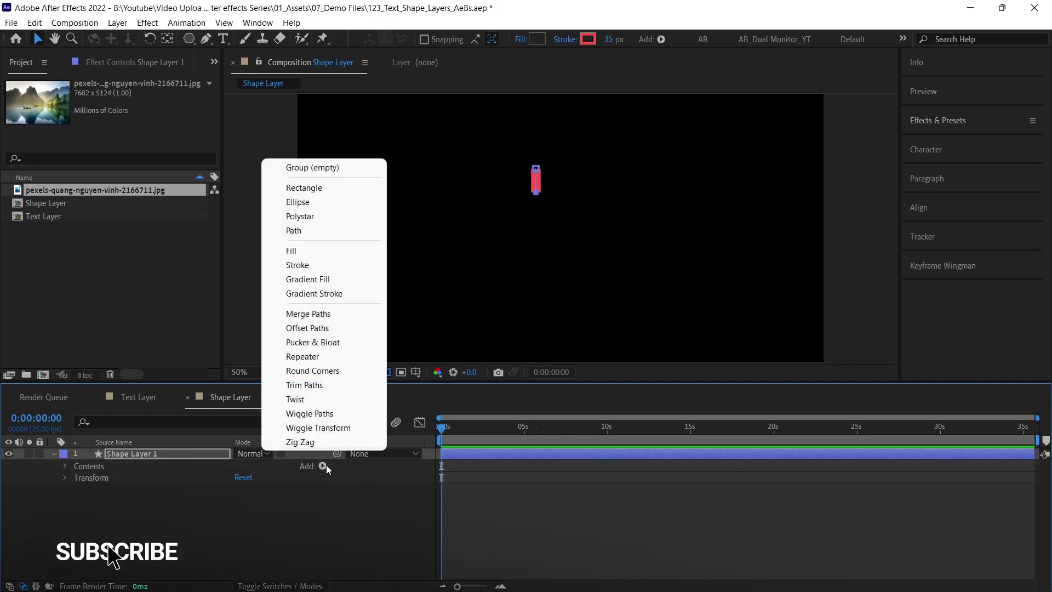
- Add a Repeater to the short stroke and set Copies to 18
left_click(327, 356)
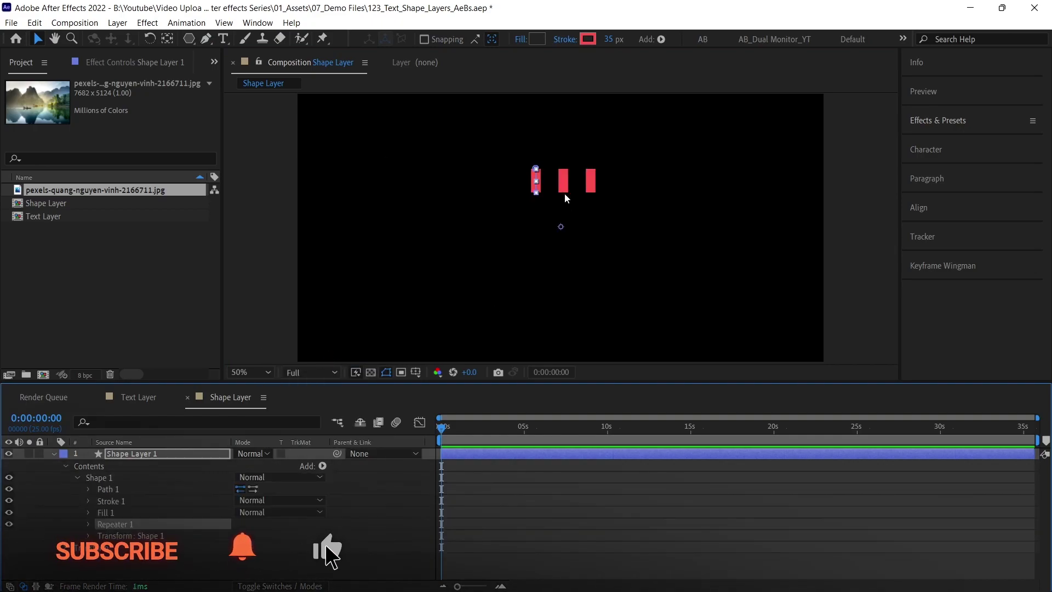
left_click(88, 524)
left_click_drag(237, 515, 241, 515)
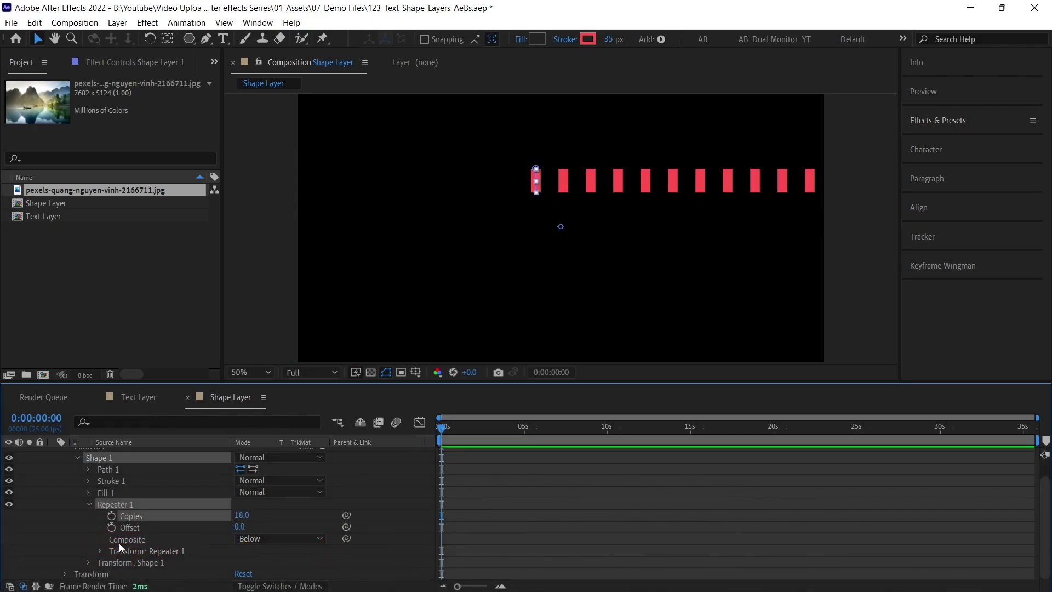
- Set the Repeater transform to Position 1,0, Rotation 127° and Start Opacity 0%
left_click(98, 550)
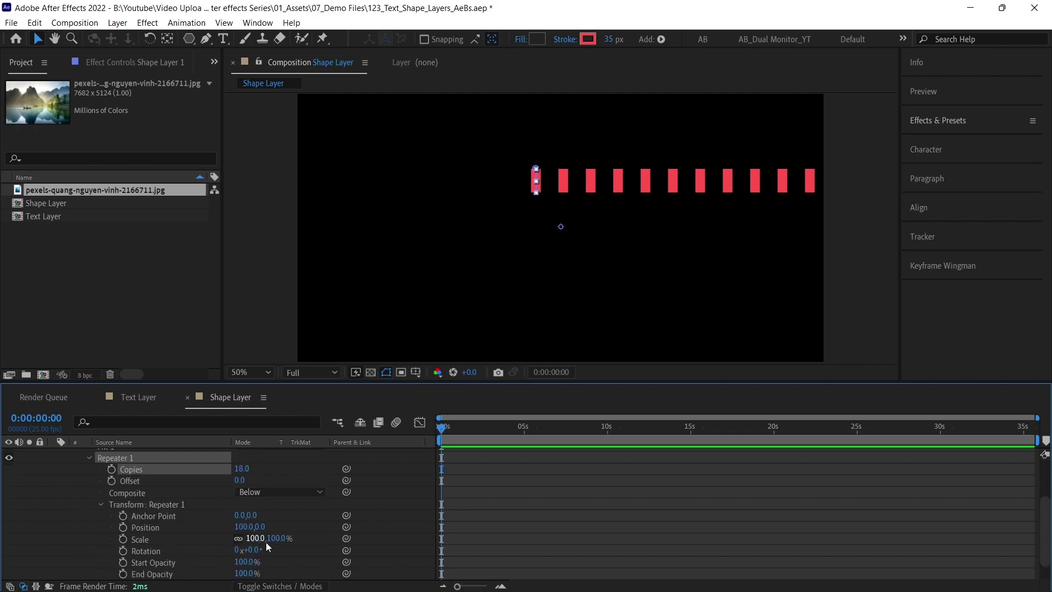
left_click_drag(253, 549, 330, 546)
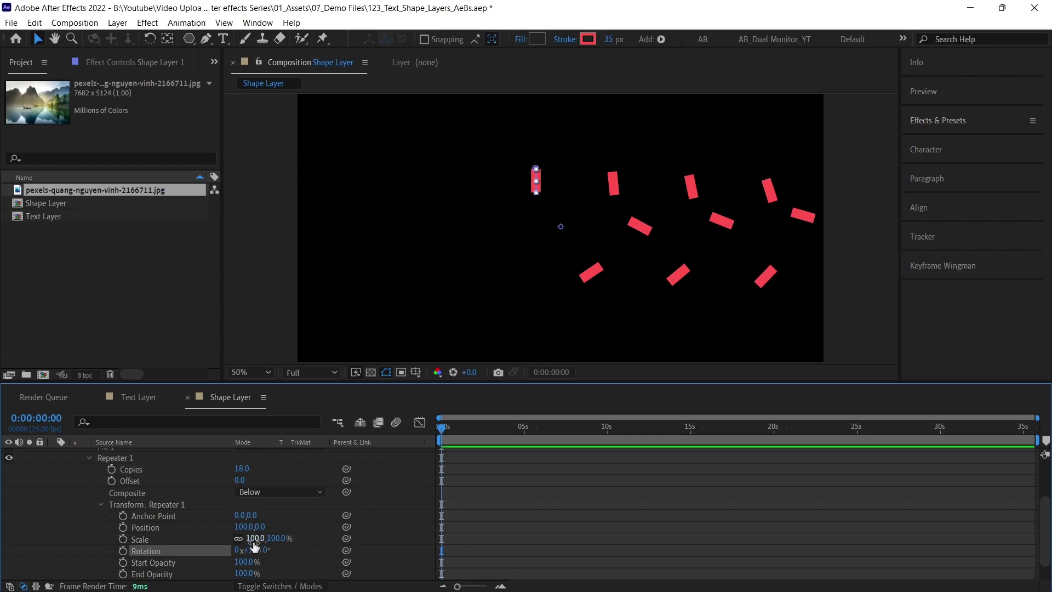
left_click_drag(242, 527, 172, 526)
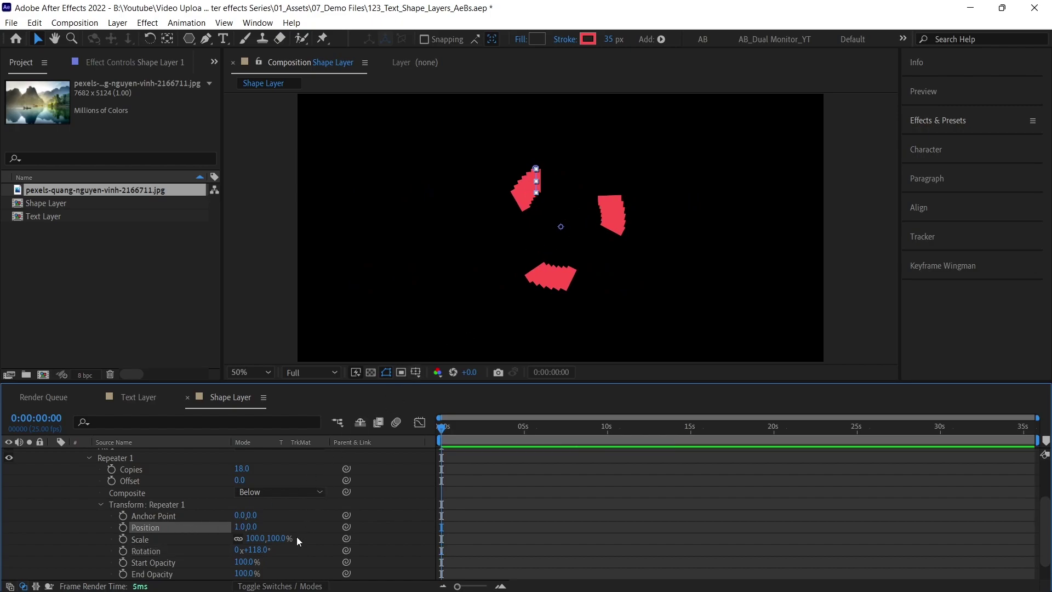
mouse_move(256, 551)
left_mouse_down()
mouse_move(268, 550)
mouse_move(258, 543)
left_mouse_up()
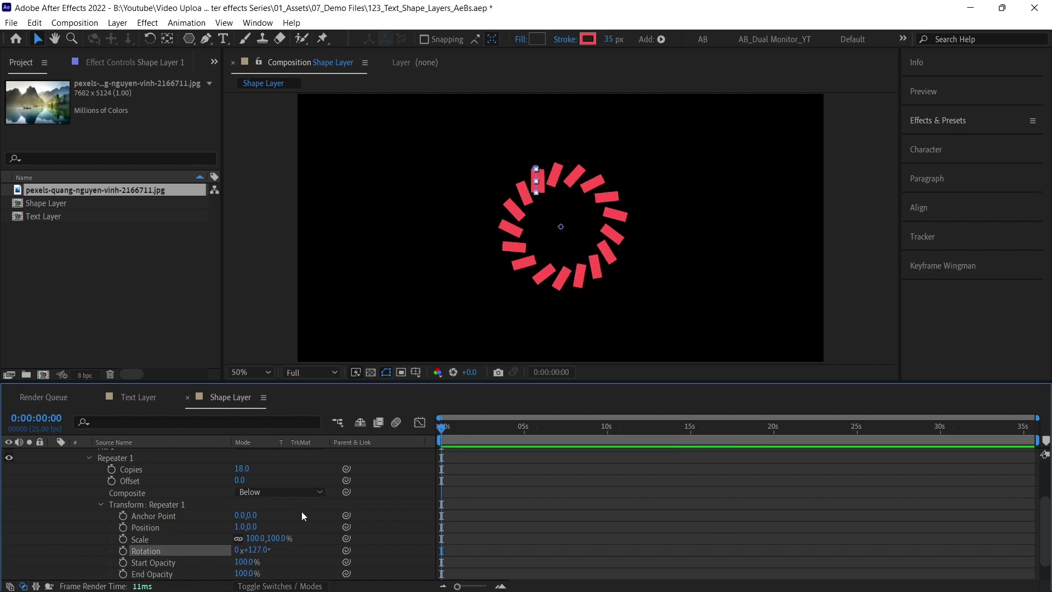
scroll(298, 513, "down", 2)
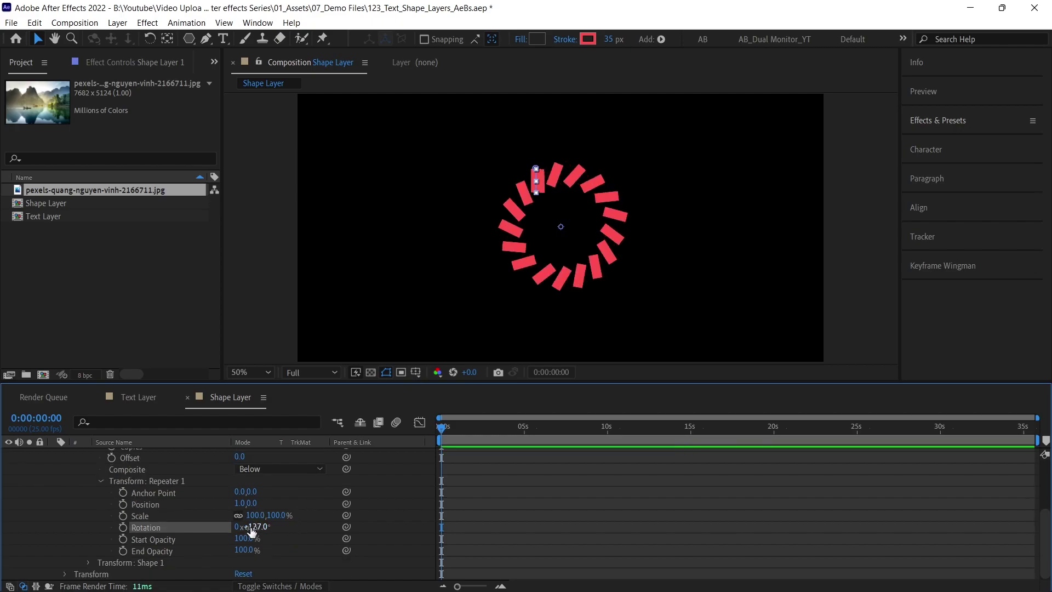
left_click_drag(246, 541, 153, 534)
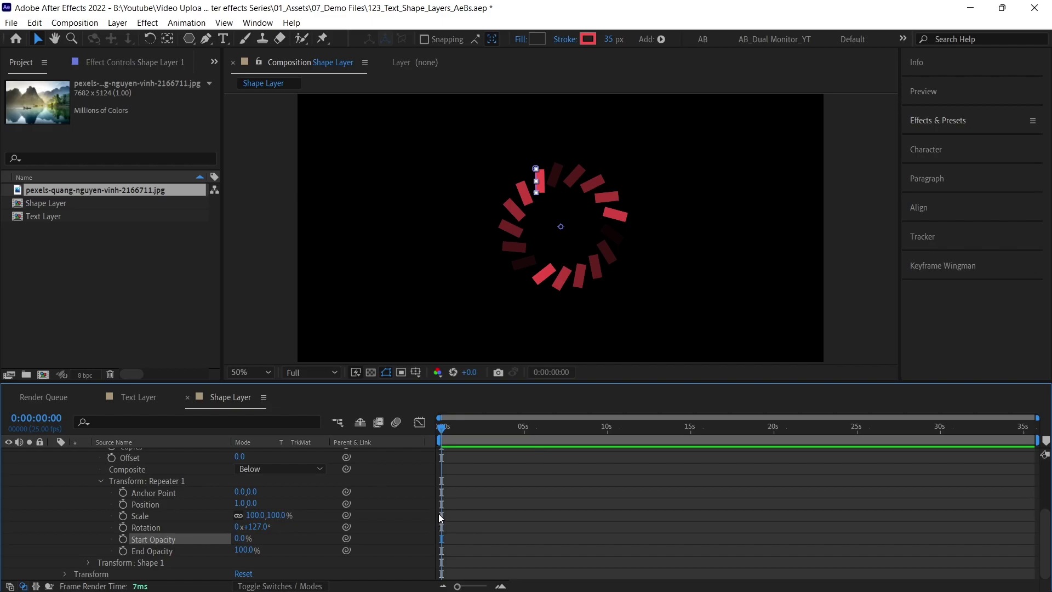
scroll(490, 485, "up", 4)
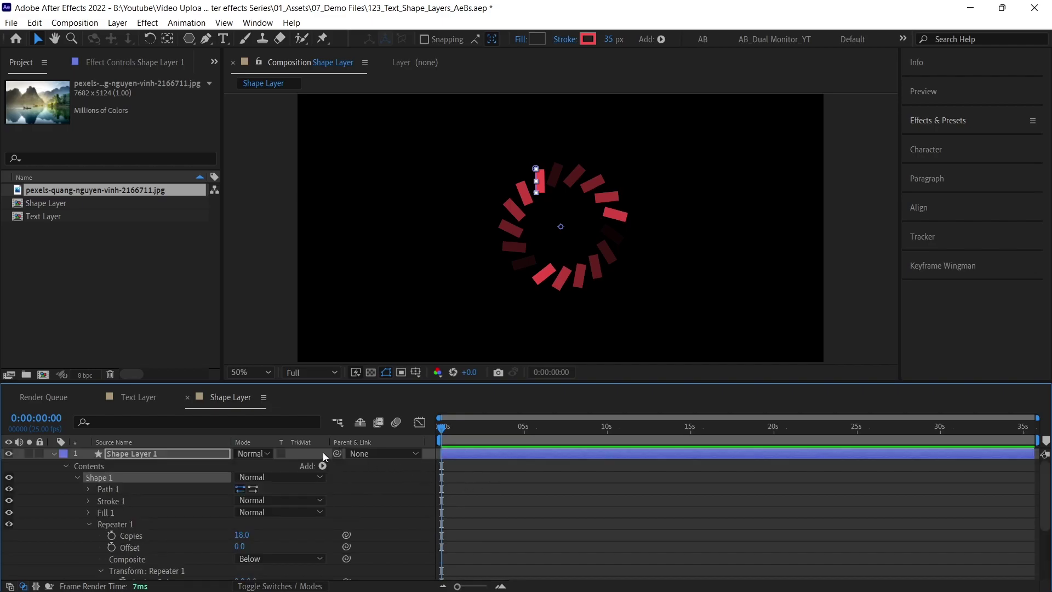
- Switch to the Text Layer comp and delete the Motion text layer
left_click(137, 397)
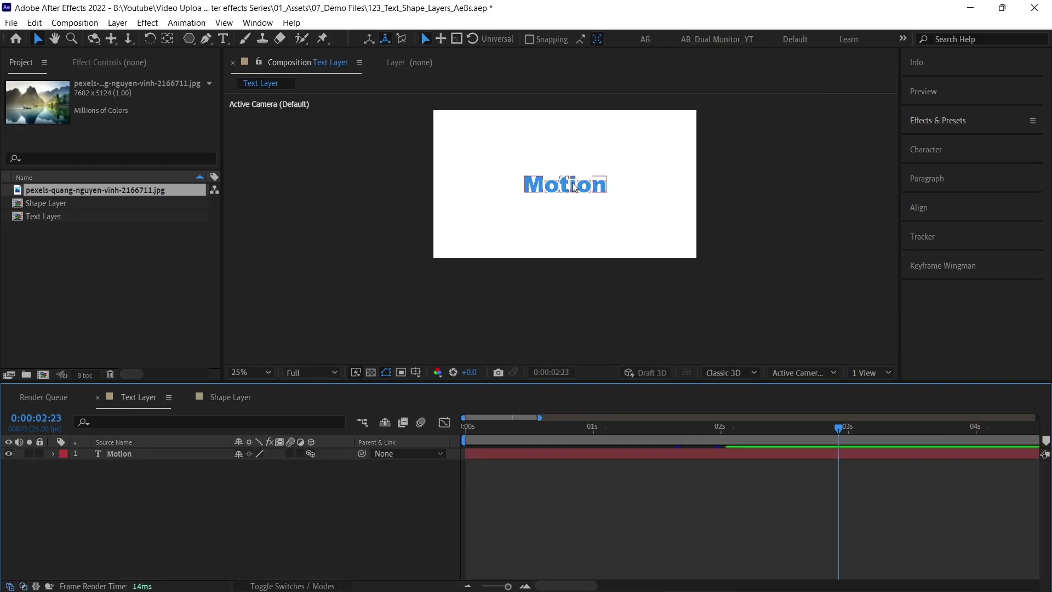
scroll(587, 189, "up", 2)
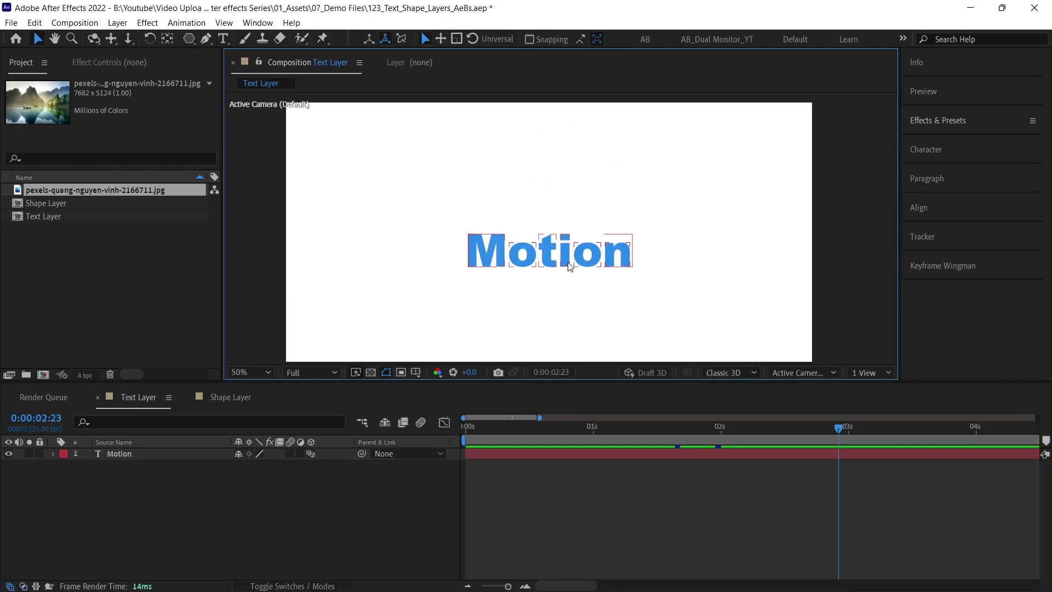
scroll(570, 266, "up", 2)
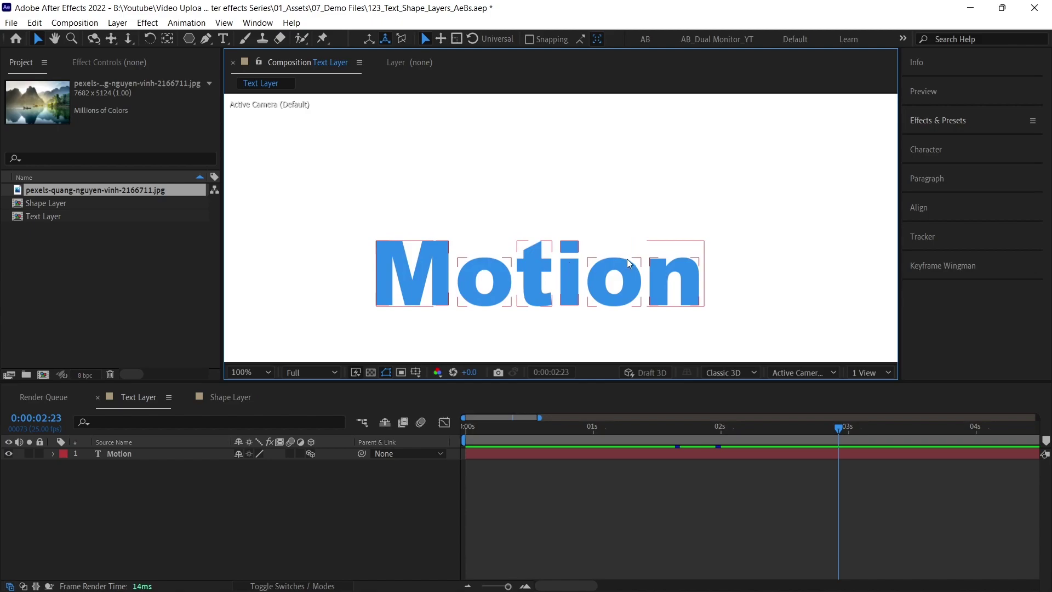
left_click_drag(607, 235, 632, 150)
left_click(609, 233)
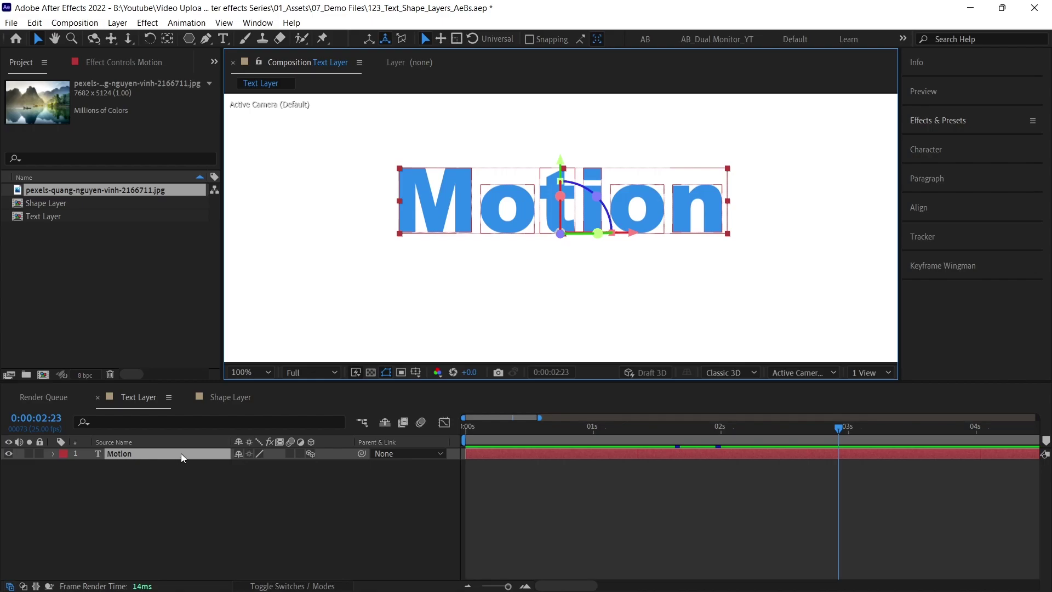
key("Delete")
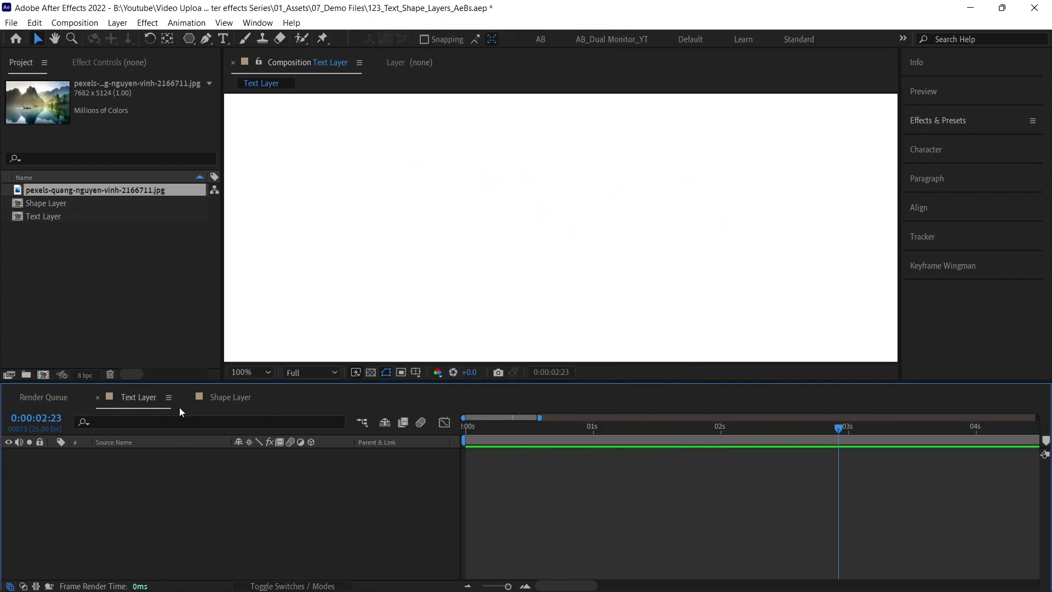
- Create a new text layer reading 'Design' and move it toward the centre
left_click(224, 39)
left_click(406, 250)
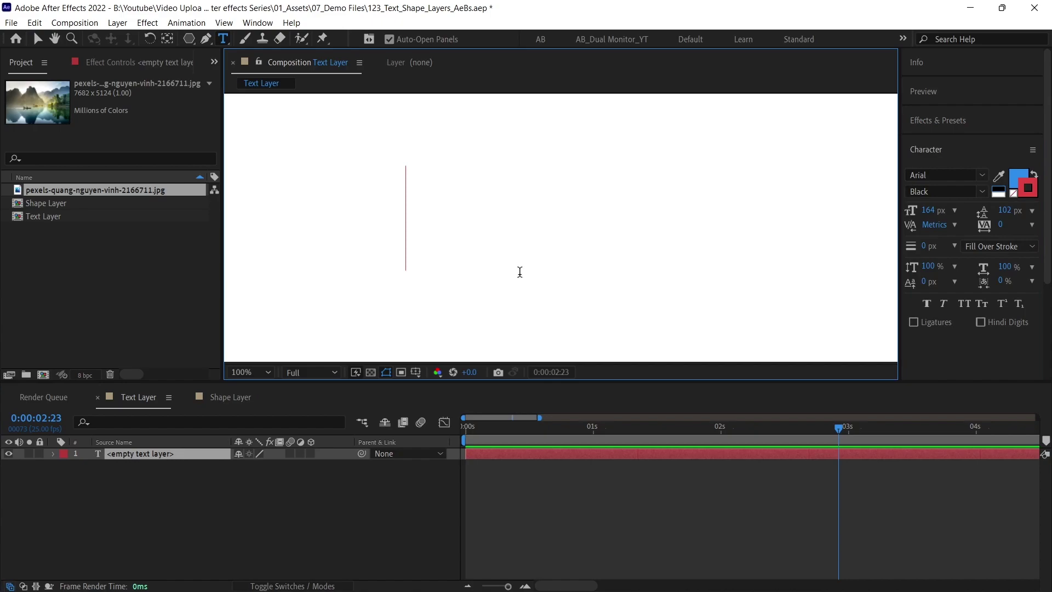
type("Motion")
key("ctrl+a")
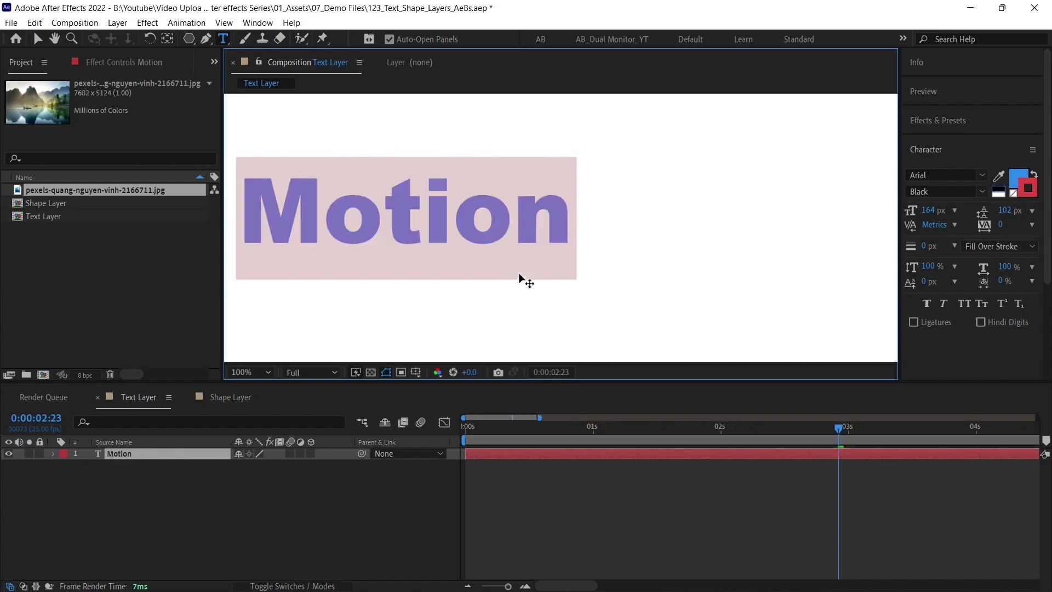
type("Desi")
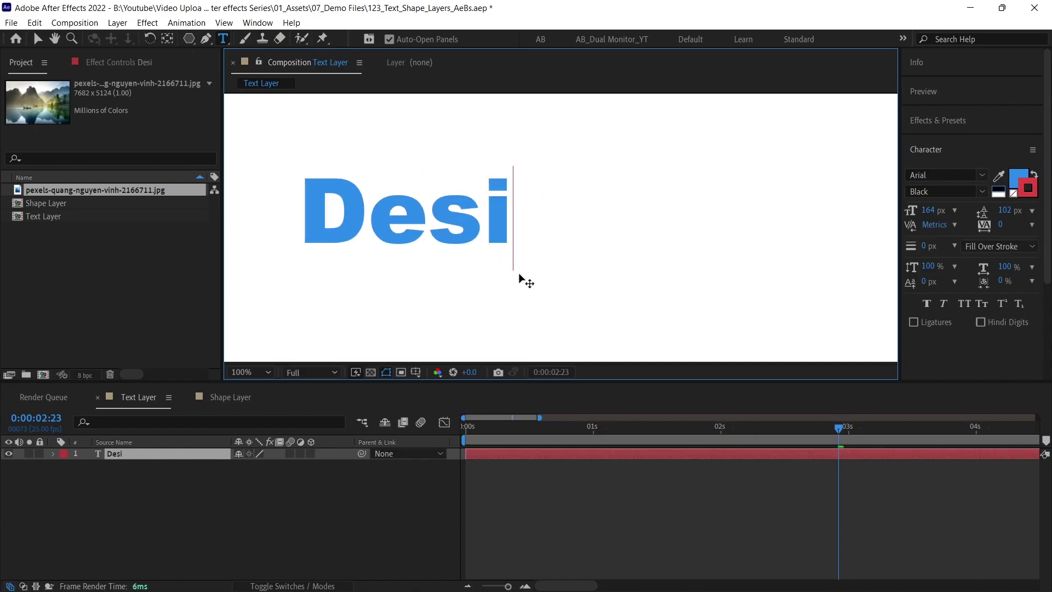
type("gn")
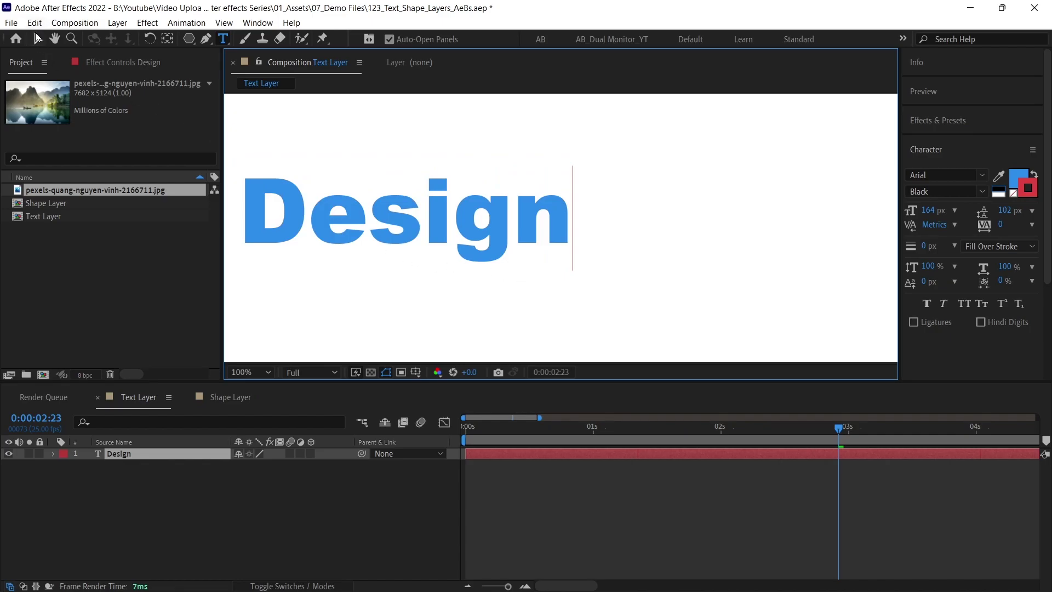
left_click(36, 36)
left_click_drag(492, 225, 582, 236)
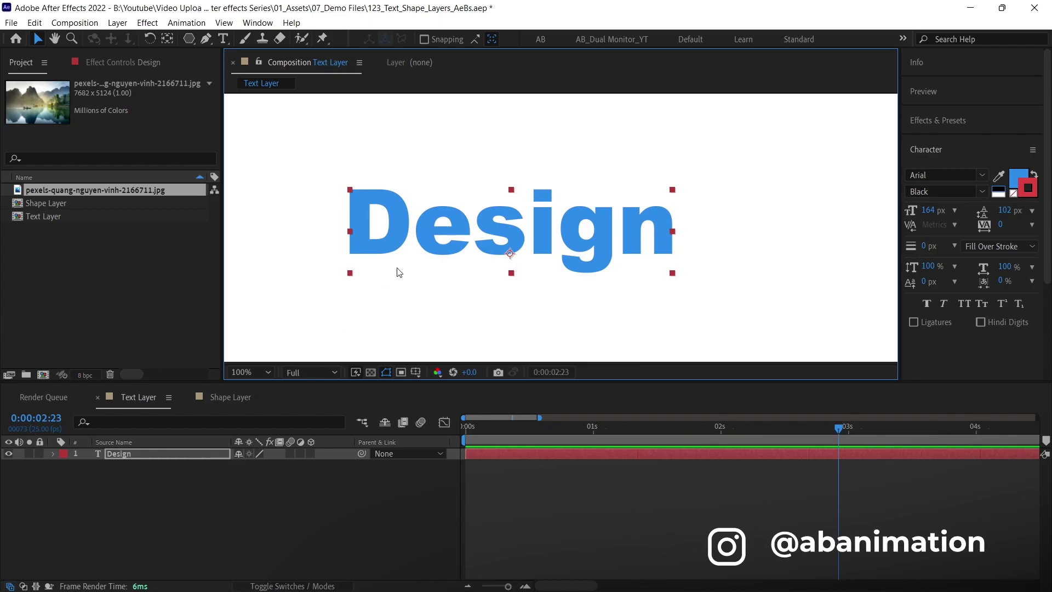
left_click(193, 456)
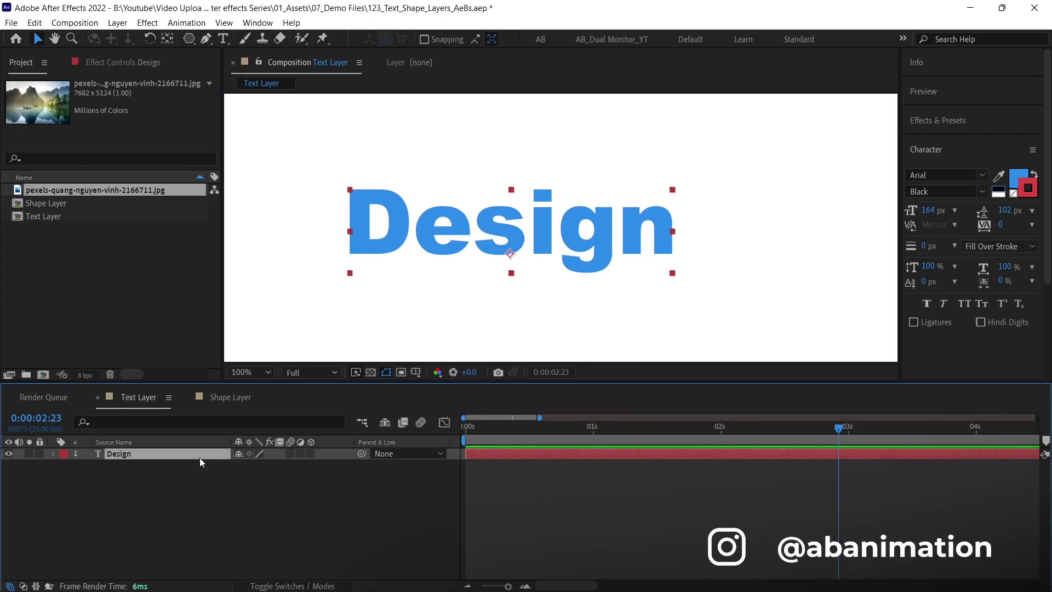
- Create Shapes from Text on the Design layer, producing a Design Outlines layer, and expand it
right_click(208, 455)
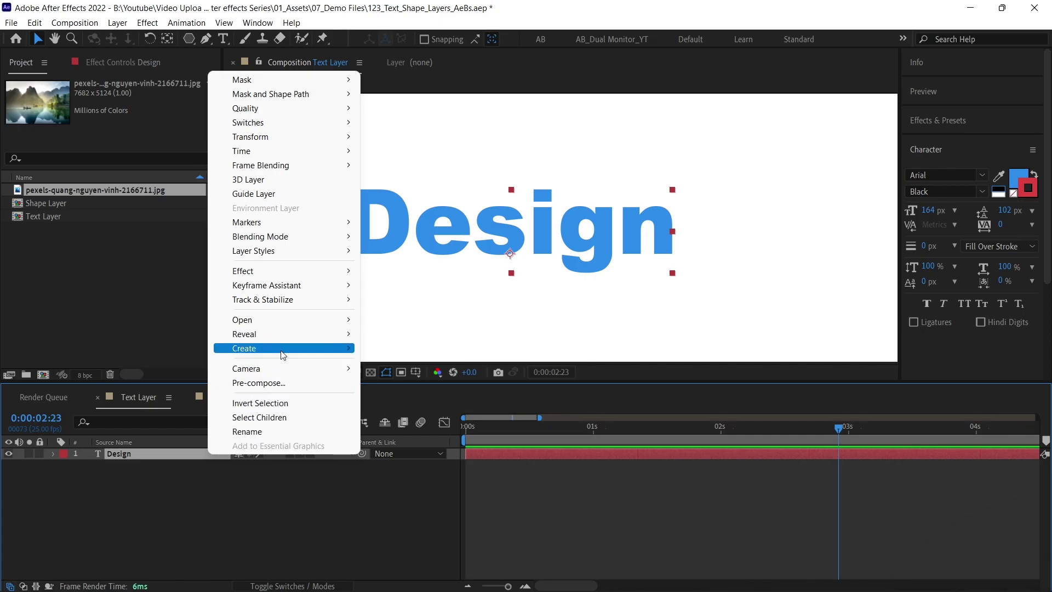
mouse_move(282, 350)
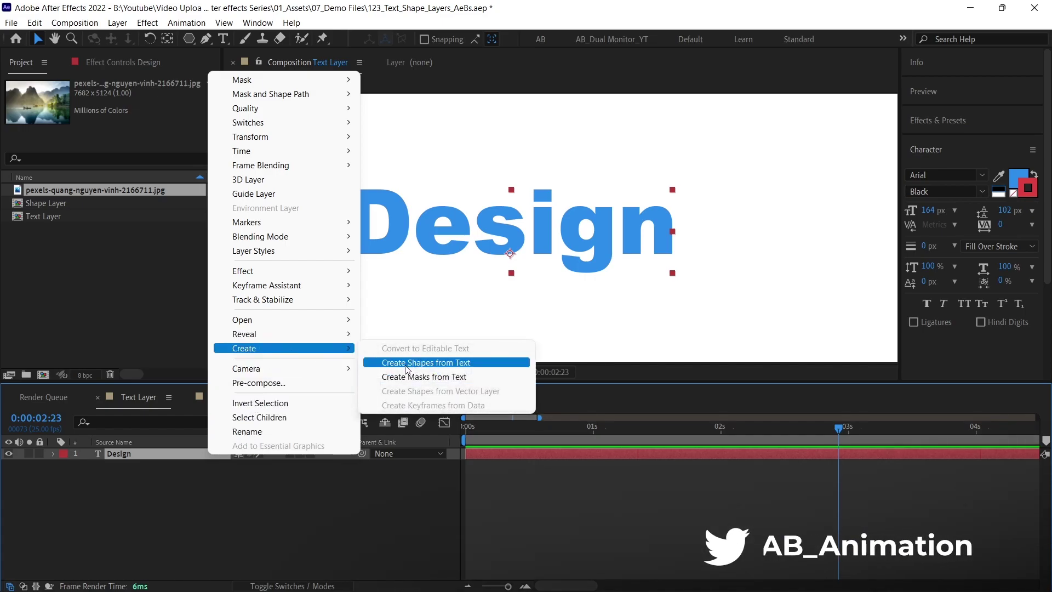
left_click(451, 363)
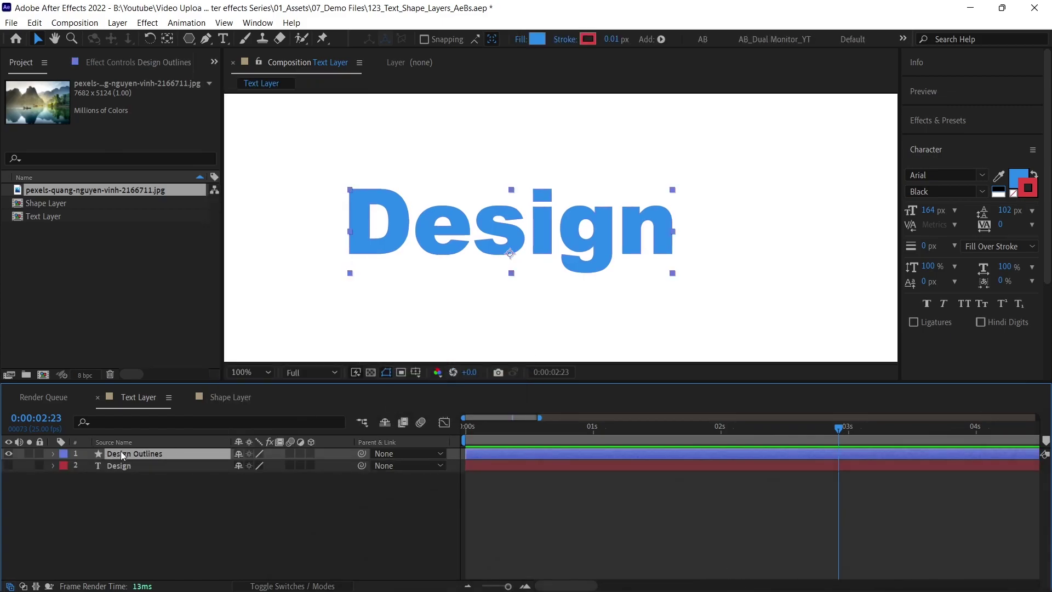
left_click(54, 453)
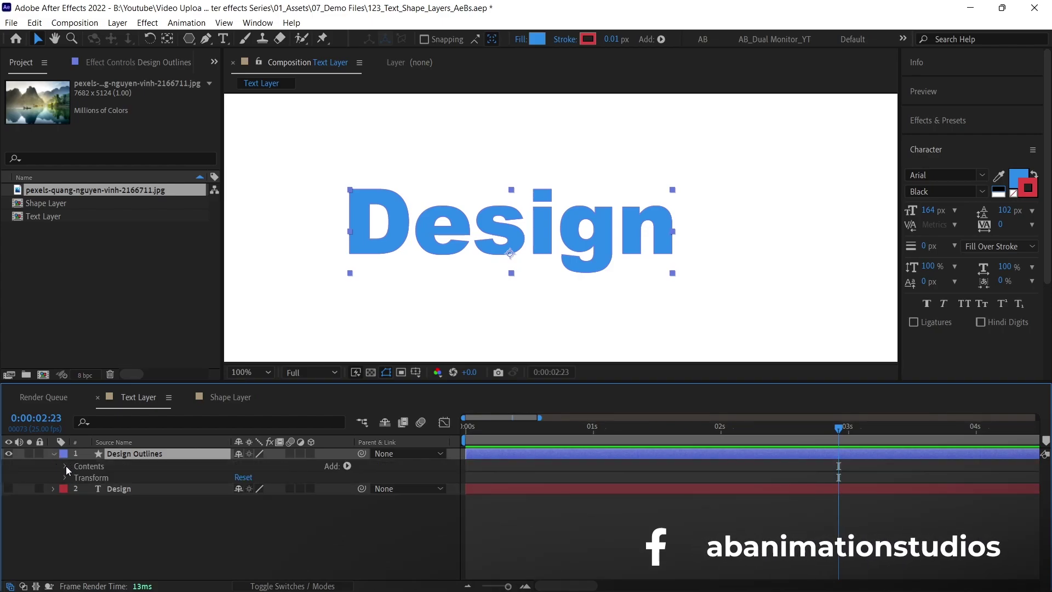
- List Design Outlines' letter groups and select D, e, s, i, g and n in turn
left_click(66, 465)
left_click(88, 477)
left_click(89, 489)
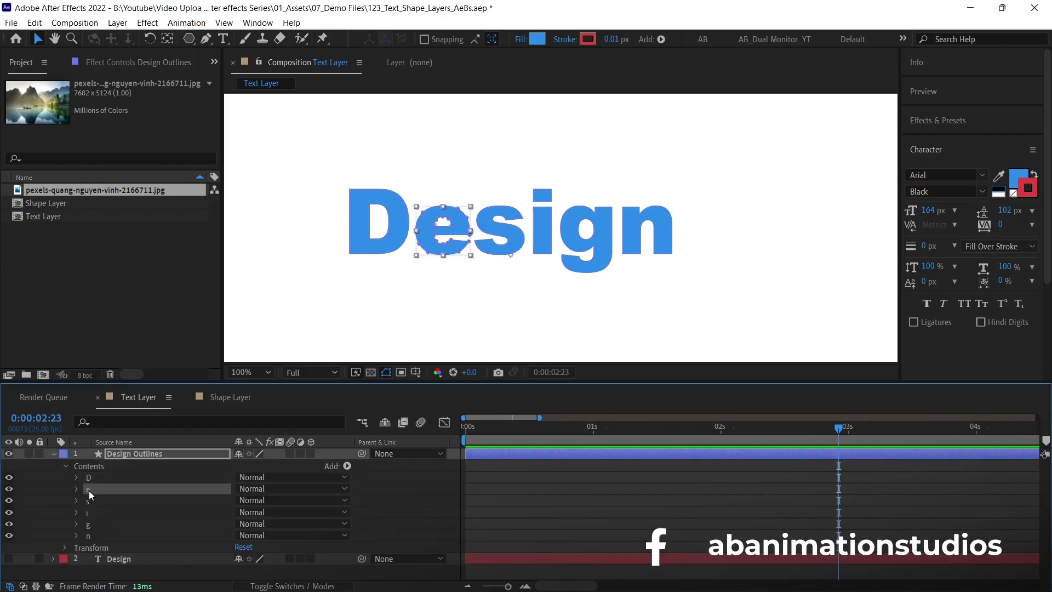
left_click(88, 500)
left_click(89, 512)
left_click(90, 524)
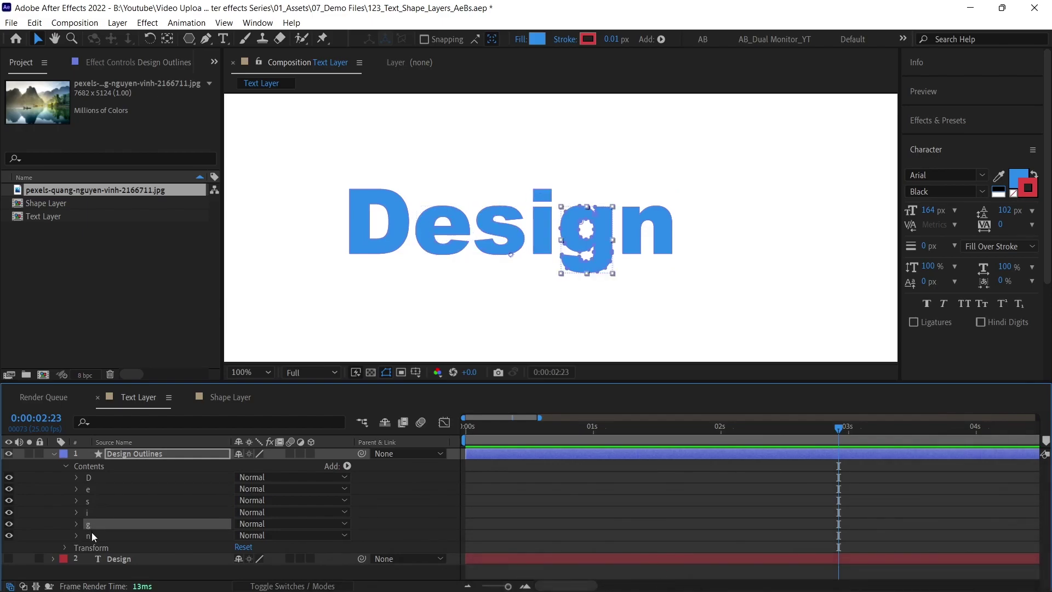
left_click(91, 534)
- Expand the D letter and select its outer outline path for vertex editing
left_click(89, 478)
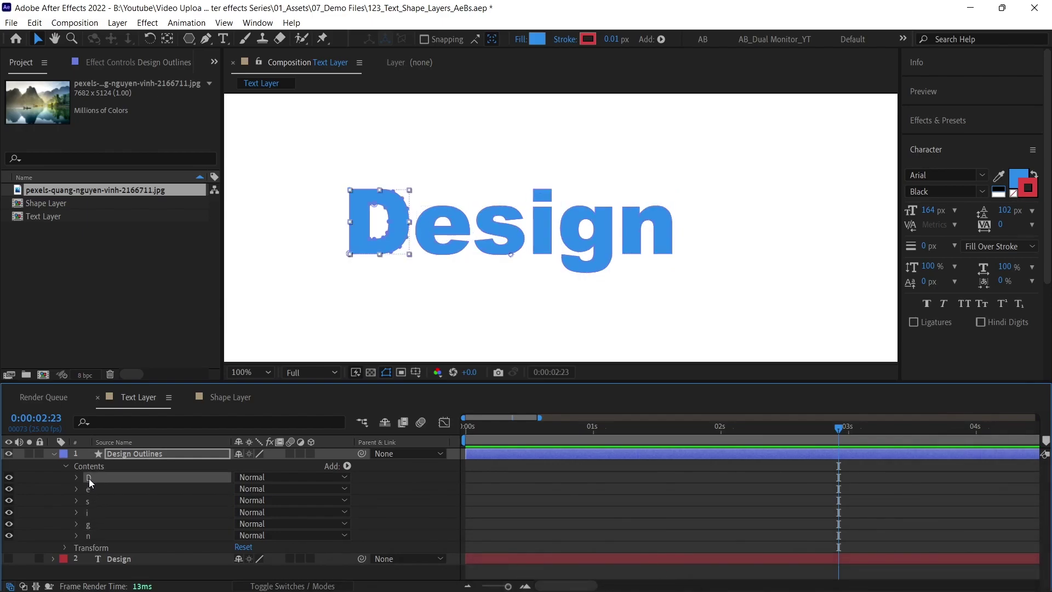
left_click(77, 477)
left_click(89, 489)
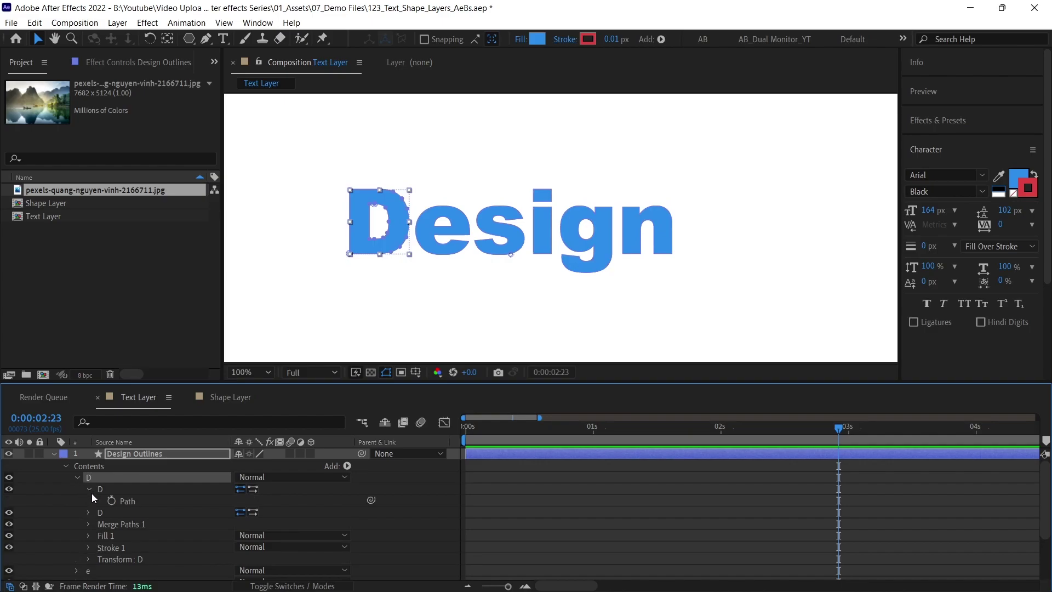
left_click(128, 499)
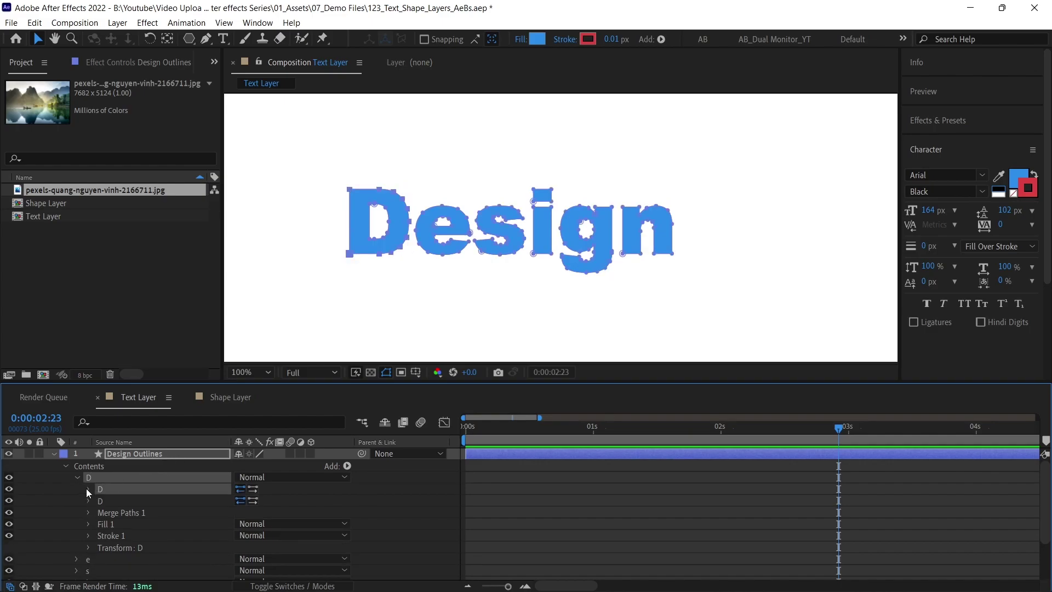
left_click(110, 513)
left_click(106, 489)
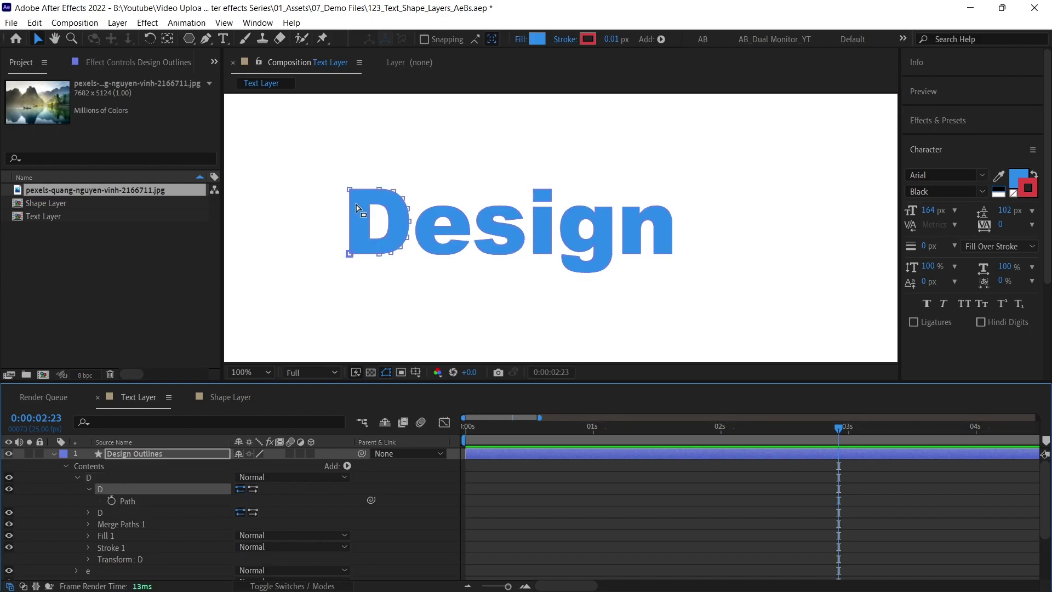
- Drag D's corner out into a spike, undo the longer stretch, and return to Shape Layer comp
left_click_drag(349, 191, 316, 159)
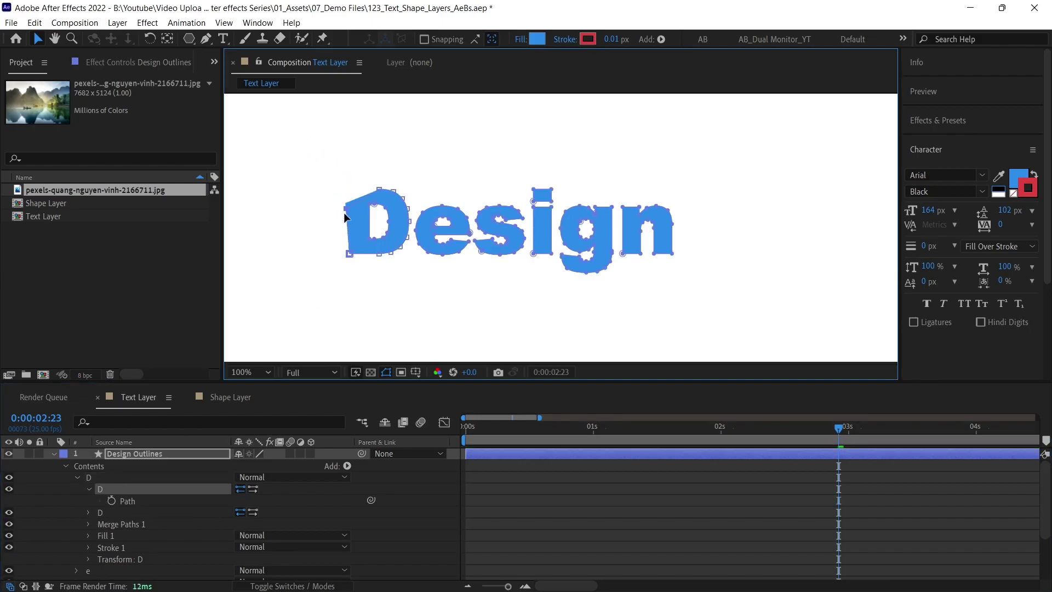
left_click_drag(357, 208, 289, 193)
key("ctrl+z")
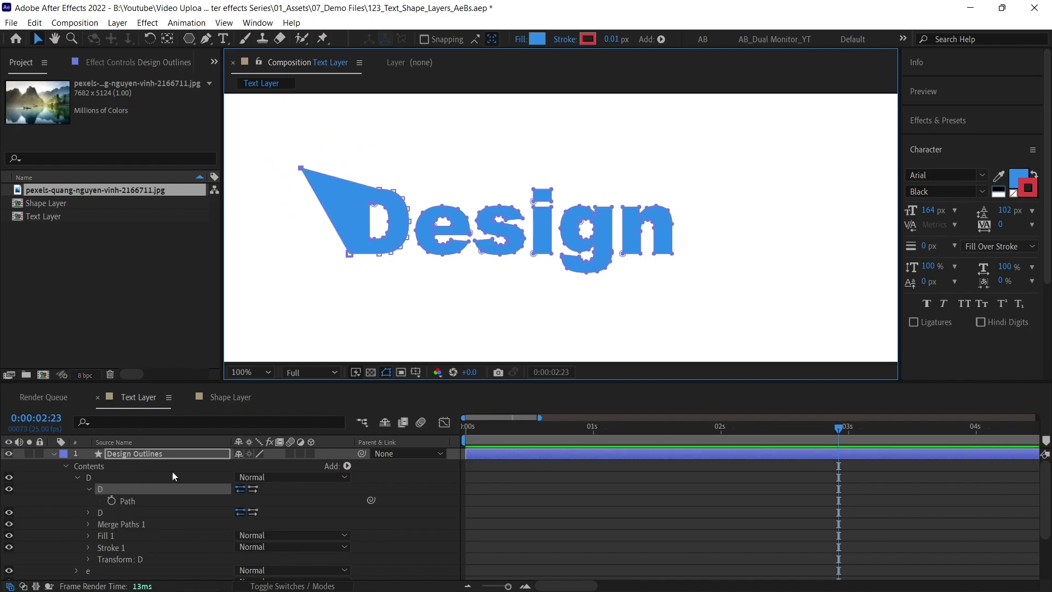
left_click(231, 395)
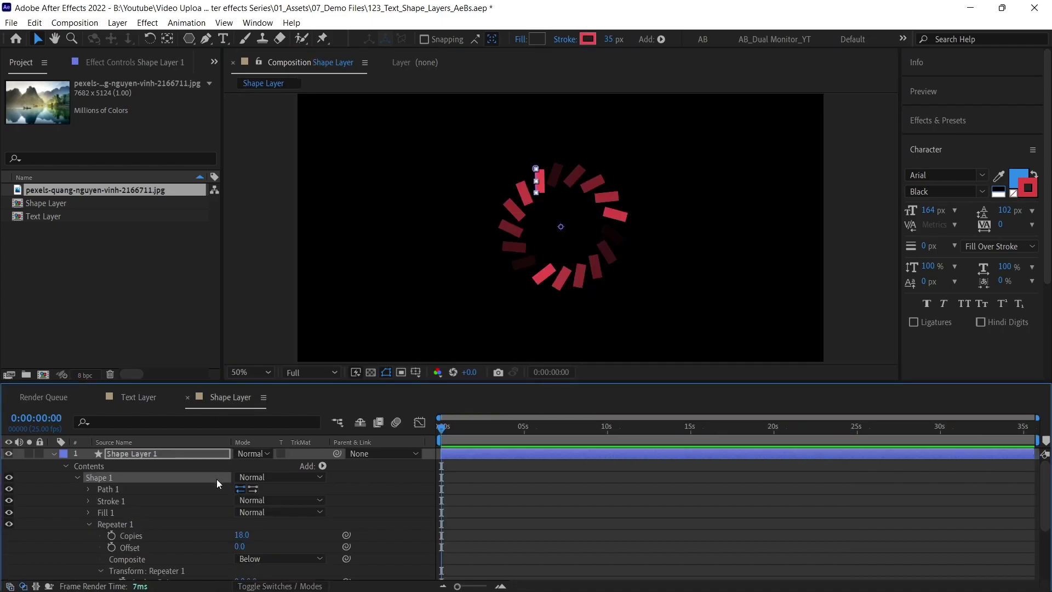
- Delete the dash ring layer and draw a centred rectangle with 0 px stroke width
left_click(492, 448)
key("Delete")
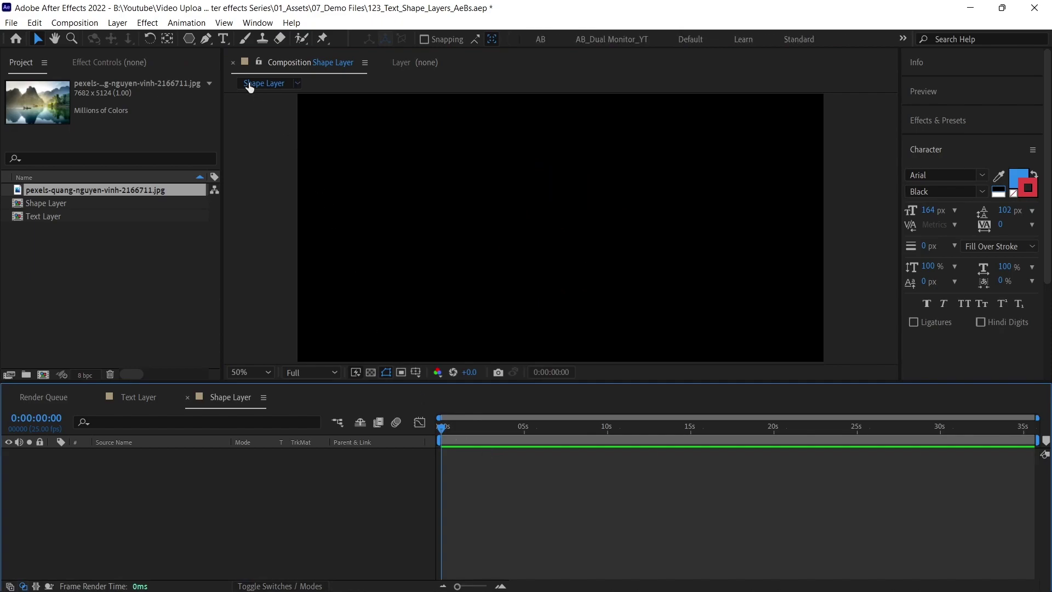
mouse_move(189, 38)
left_mouse_down()
mouse_move(228, 51)
mouse_move(230, 43)
left_mouse_up()
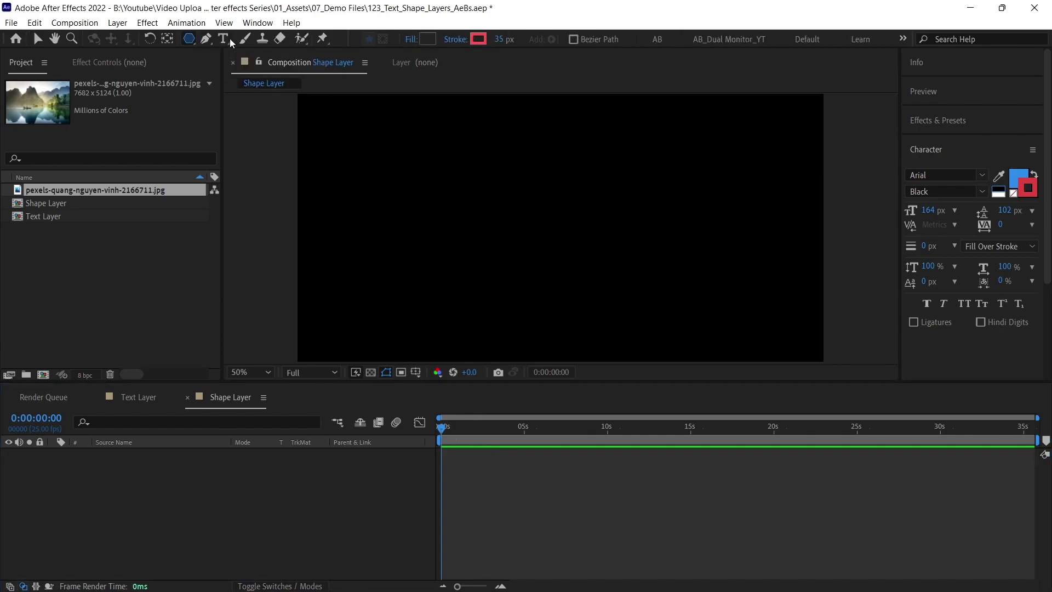
mouse_move(454, 151)
left_mouse_down()
mouse_move(665, 254)
mouse_move(681, 278)
left_mouse_up()
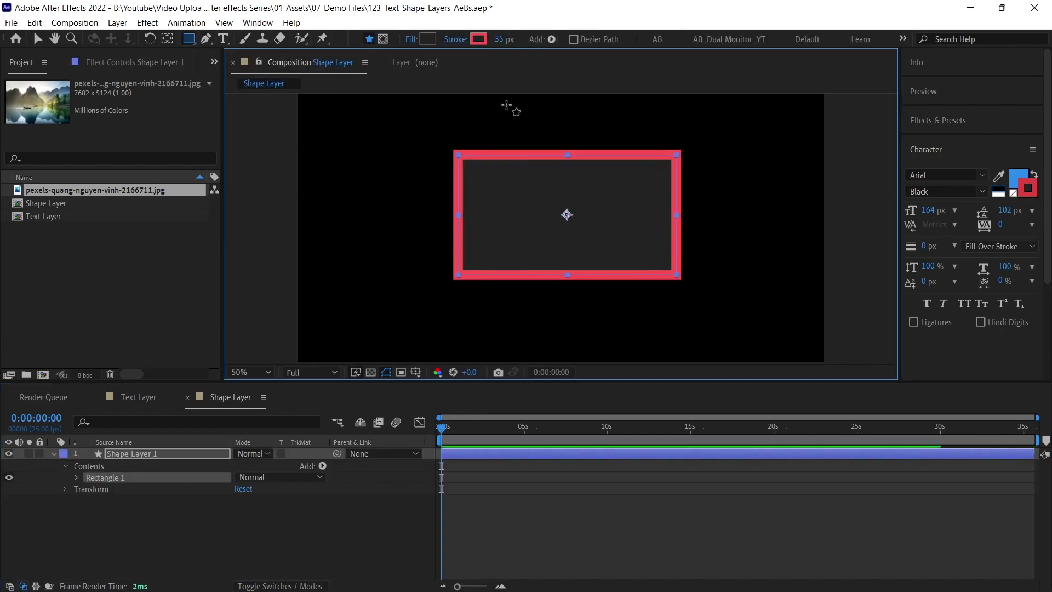
left_click_drag(503, 39, 482, 39)
left_click(488, 466)
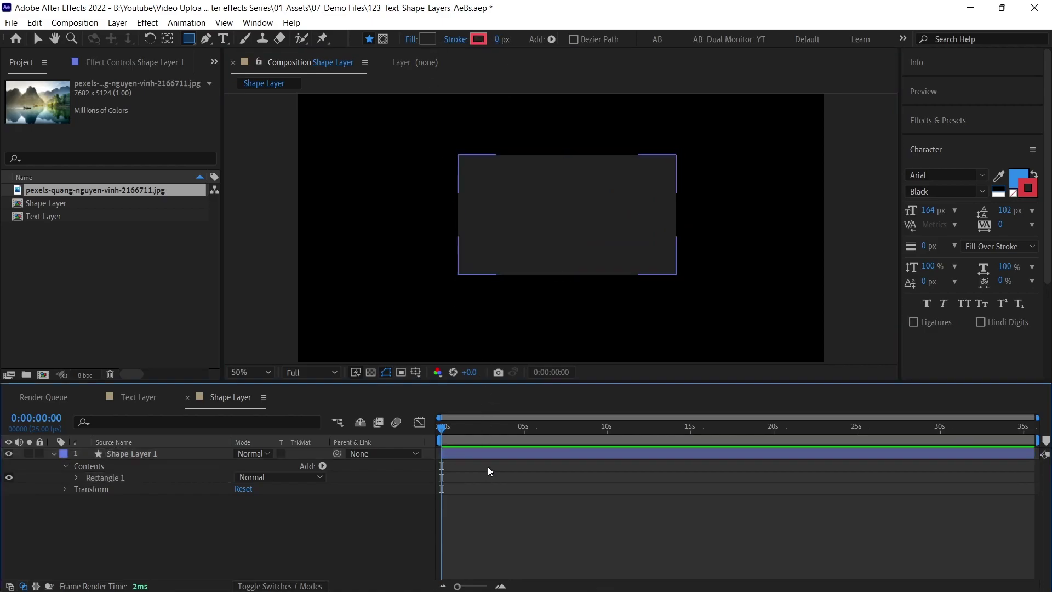
- Select the new rectangle layer and expand Rectangle 1 to select Rectangle Path 1
left_click(39, 40)
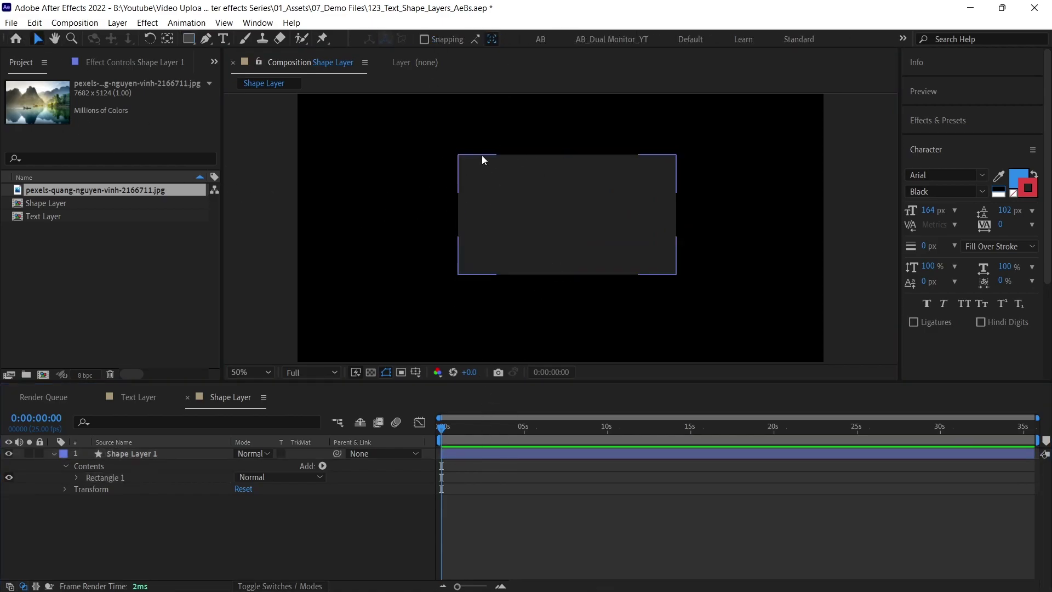
left_click(469, 157)
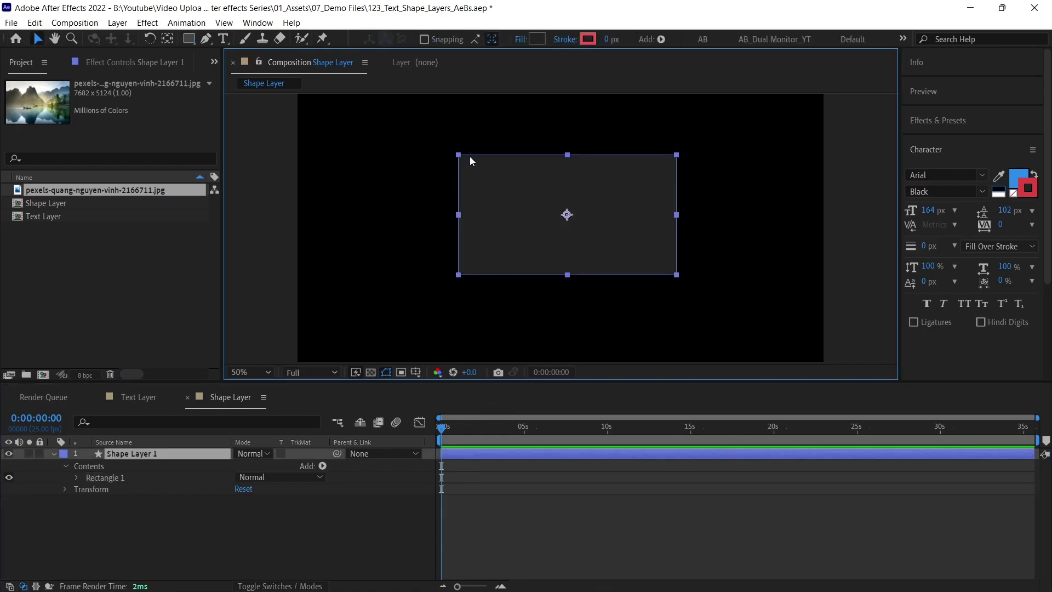
left_click(76, 478)
left_click(90, 489)
left_click(133, 491)
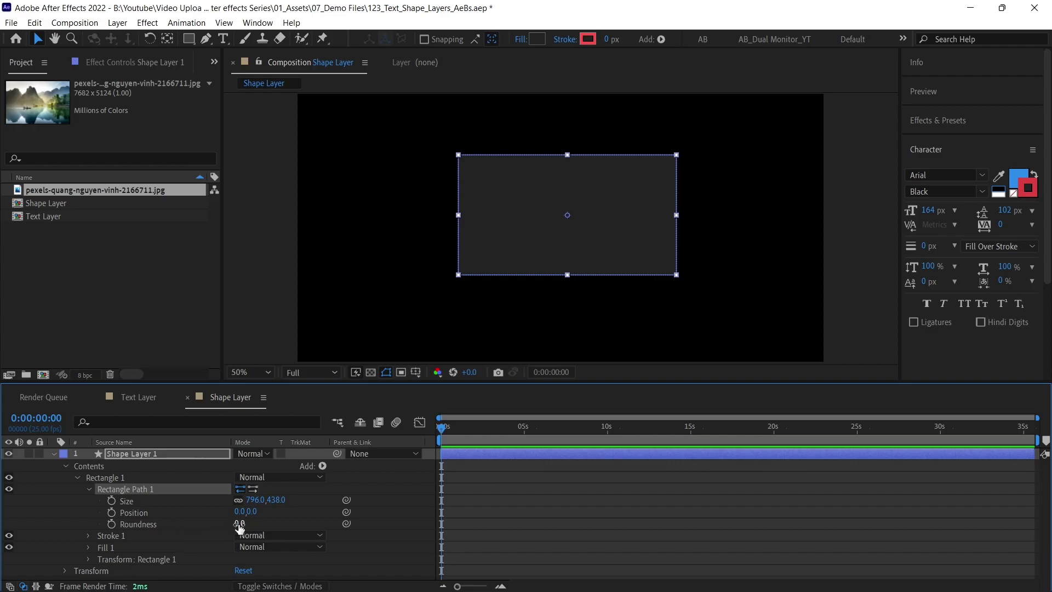
- Convert Rectangle Path 1 to a Bezier path and drag its top-left vertex right and down
right_click(140, 488)
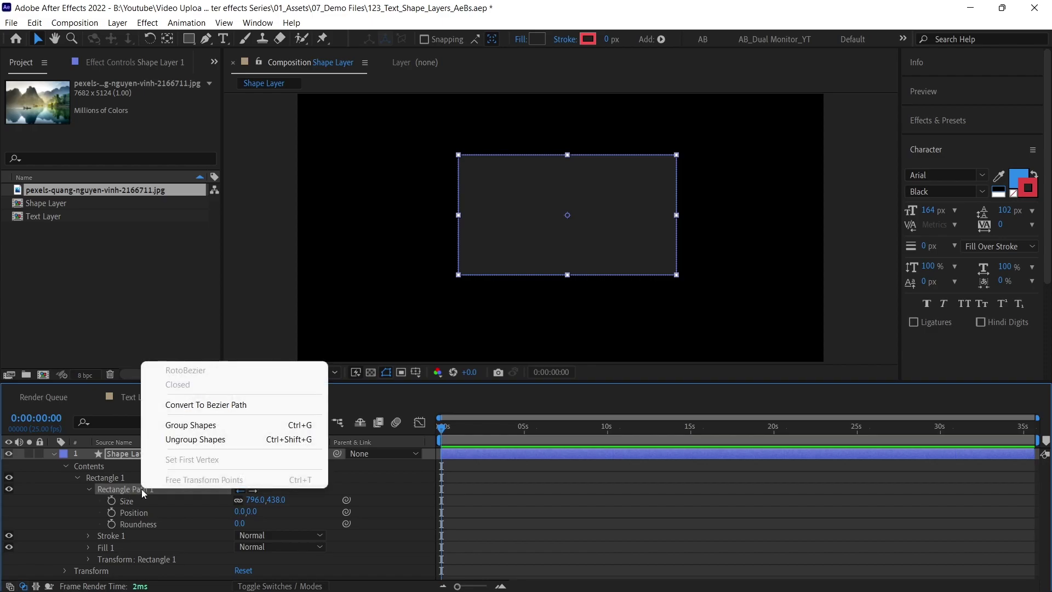
left_click(229, 406)
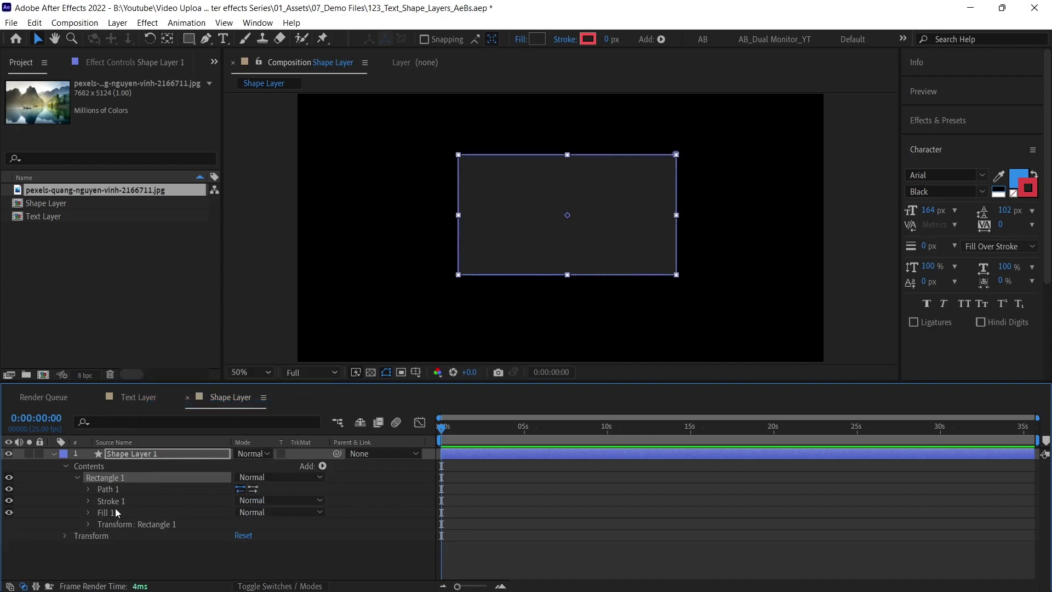
left_click(89, 489)
left_click(130, 489)
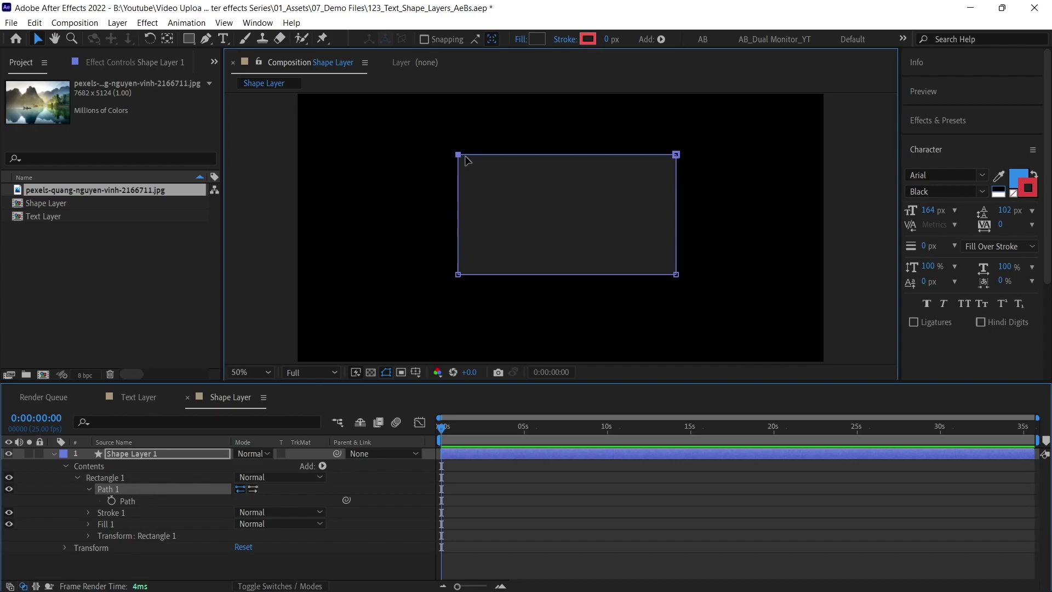
left_click_drag(460, 153, 524, 178)
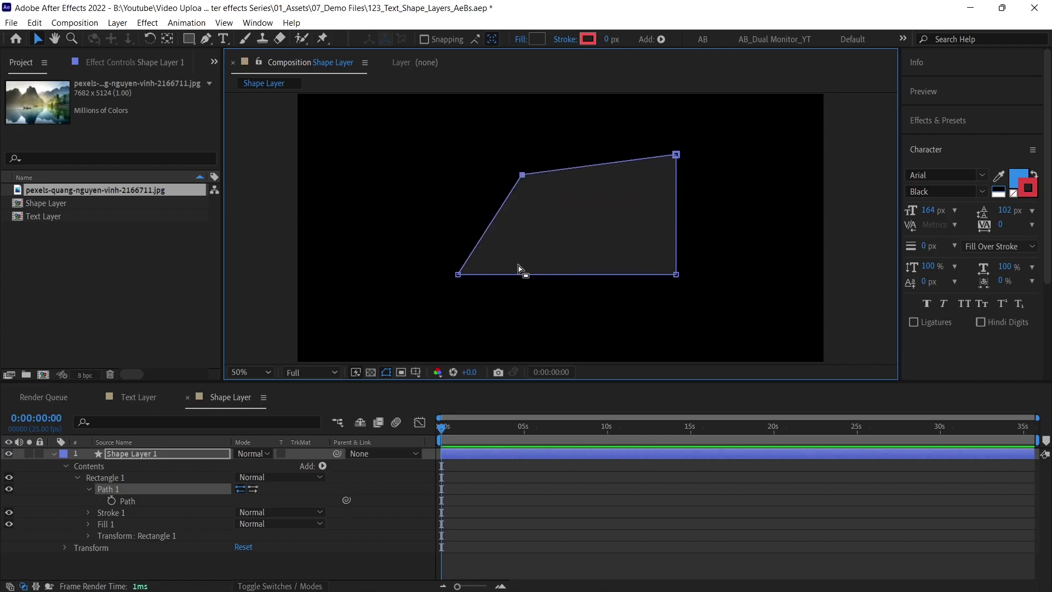
left_click(507, 479)
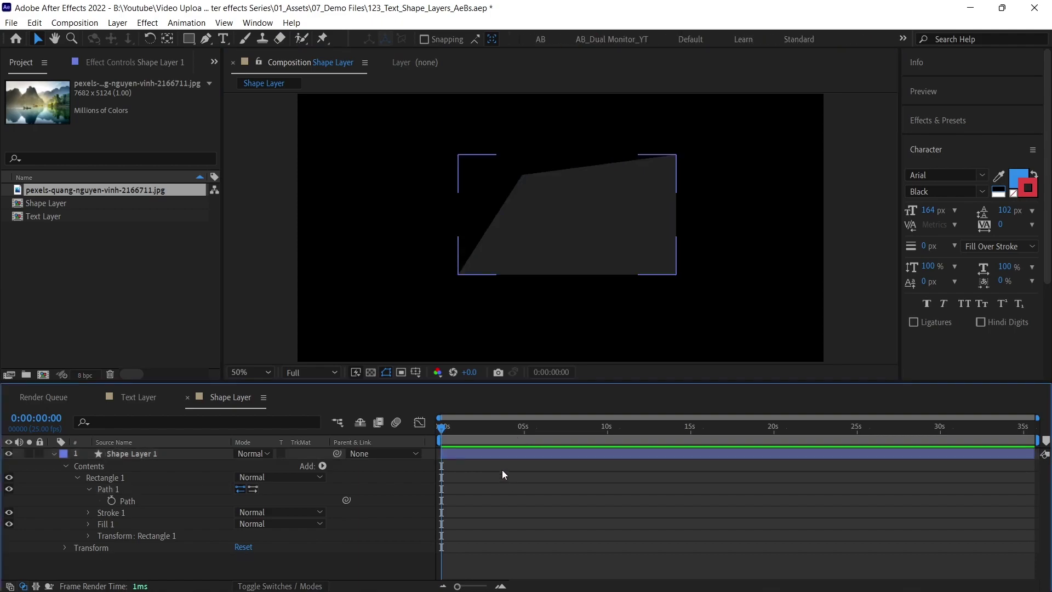